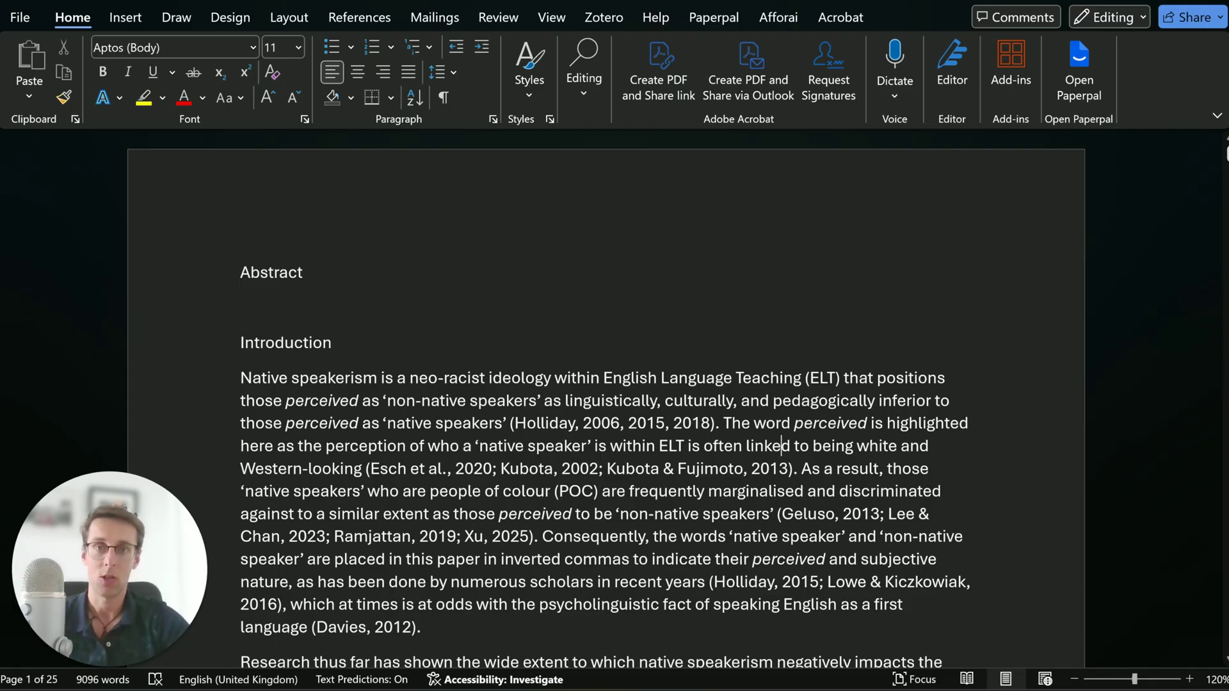
- Copy the journal title Equity & Excellence in Education from the manuscript's reference list into the blank document
{"action": "left_click_drag", "start_coordinate": [1226, 154], "coordinate": [1200, 478]}
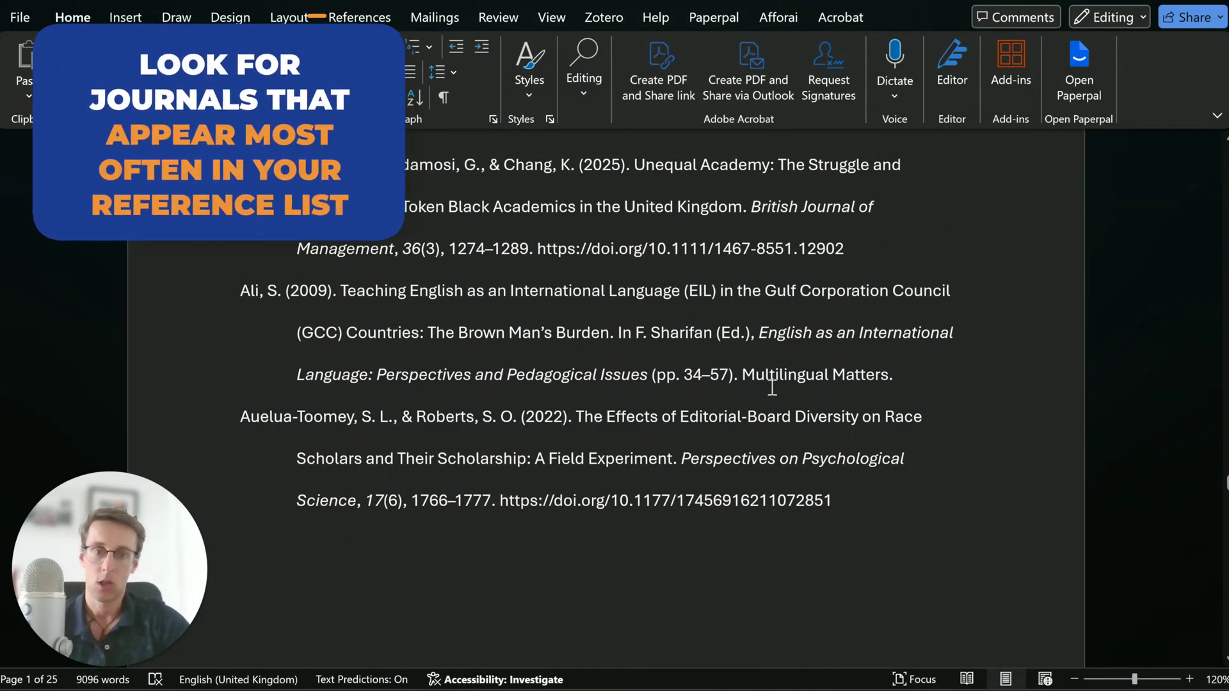
{"action": "scroll", "coordinate": [761, 379], "scroll_direction": "down", "scroll_amount": 3}
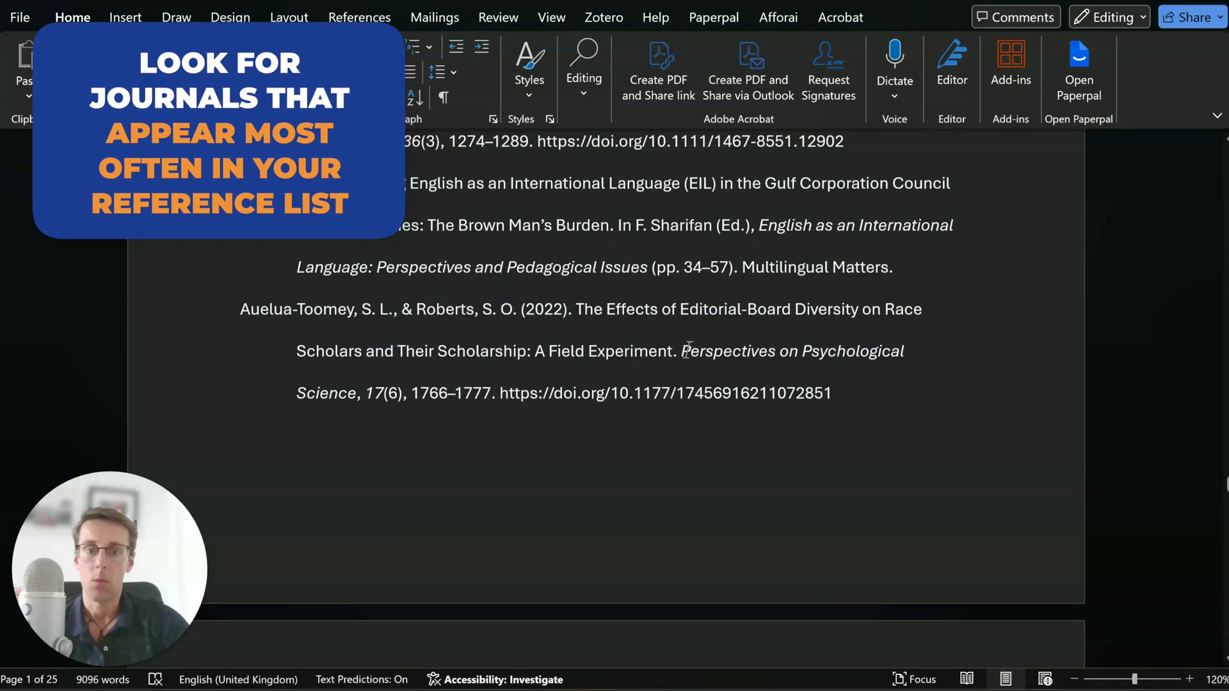
{"action": "scroll", "coordinate": [689, 346], "scroll_direction": "down", "scroll_amount": 1}
{"action": "scroll", "coordinate": [688, 347], "scroll_direction": "down", "scroll_amount": 9}
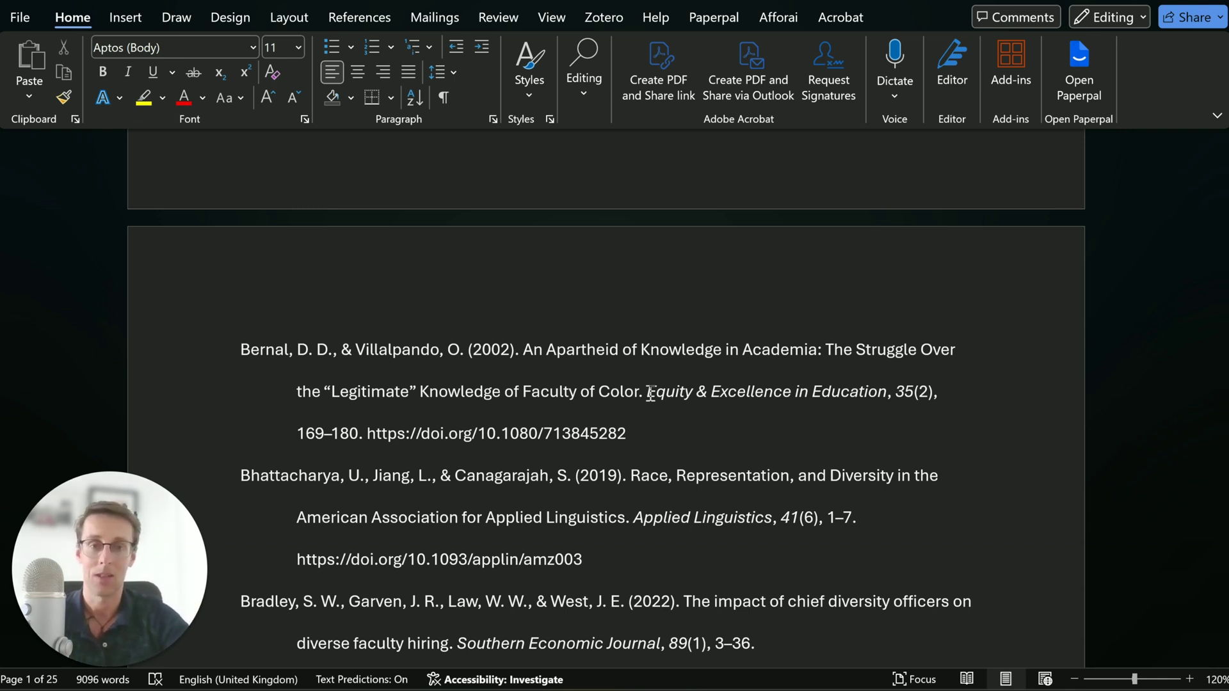
{"action": "left_click_drag", "start_coordinate": [649, 392], "coordinate": [886, 392]}
{"action": "key", "text": "ctrl+c"}
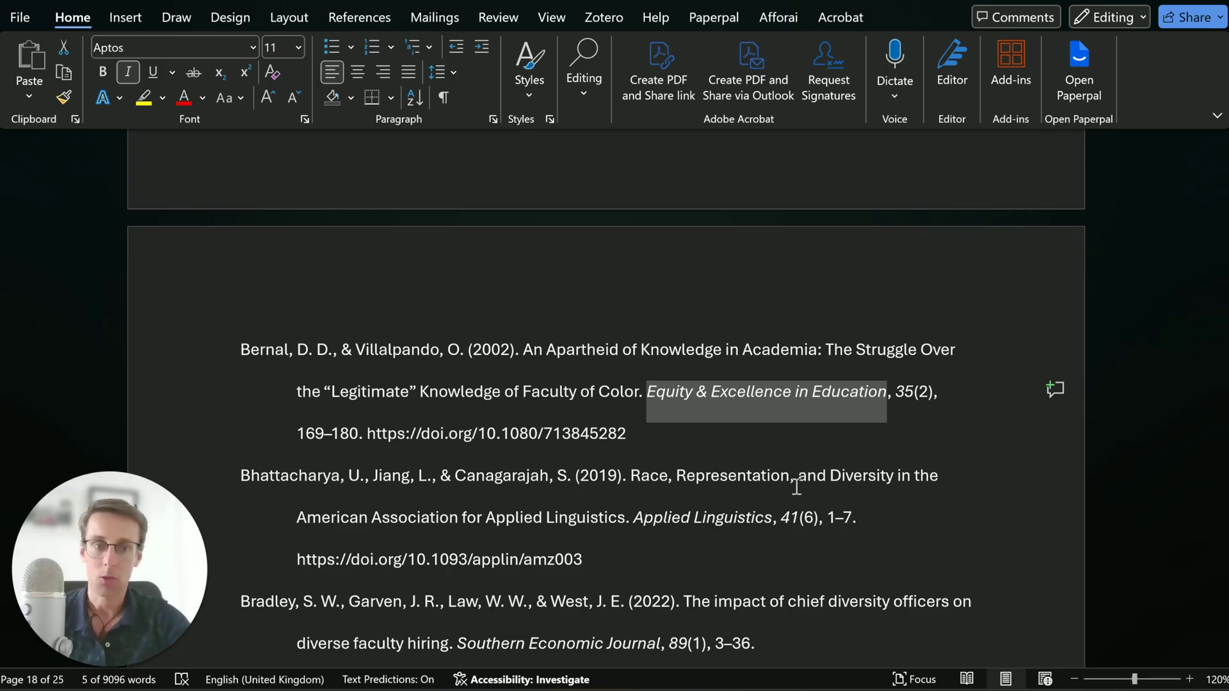
{"action": "left_click", "coordinate": [595, 472]}
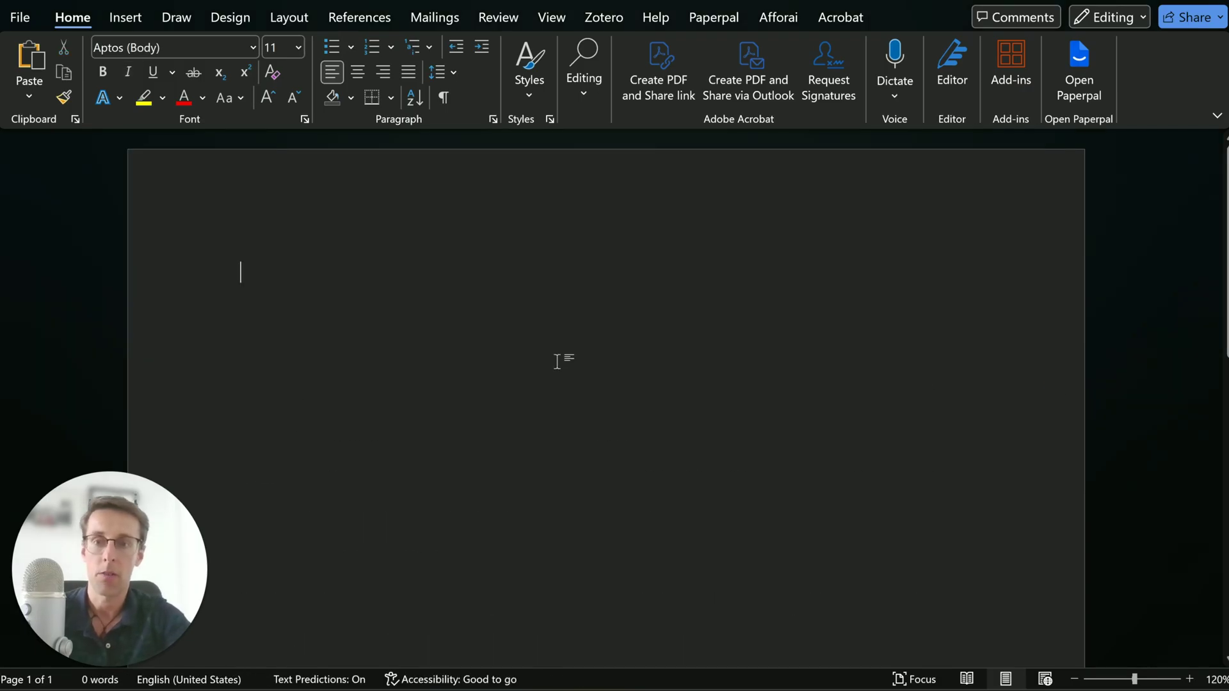
{"action": "key", "text": "ctrl+v"}
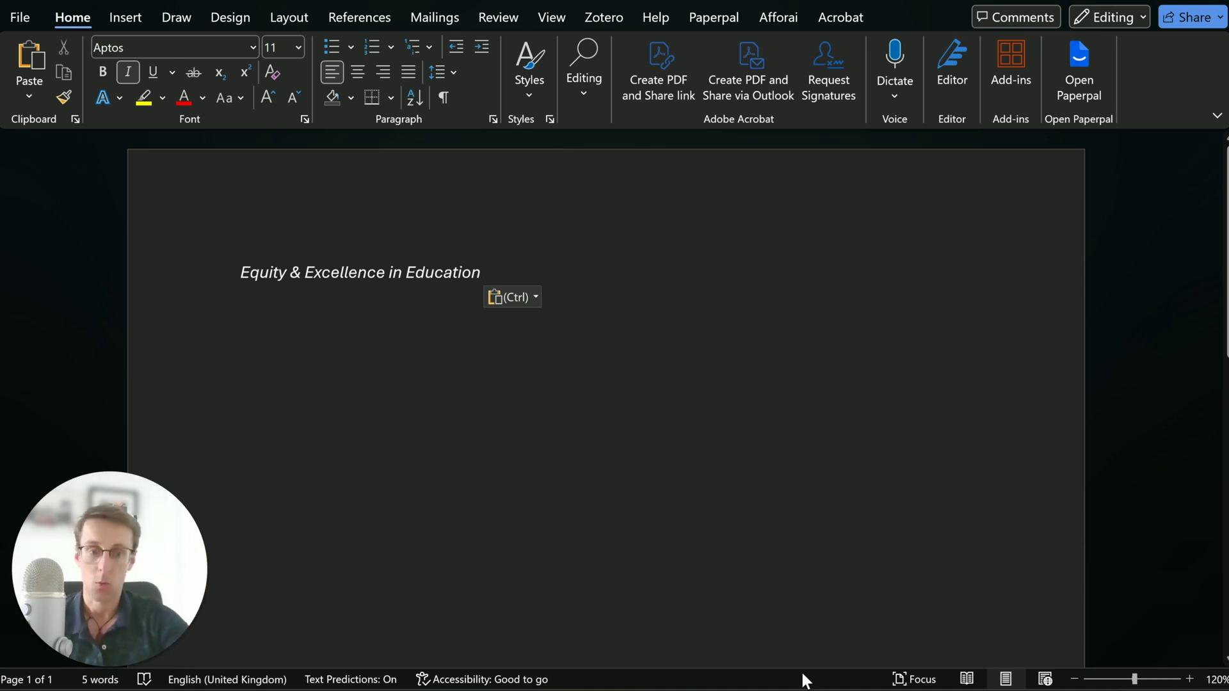
- Copy the journal title Applied Linguistics from the manuscript's references onto a new line of the journal list
{"action": "mouse_move", "coordinate": [771, 683]}
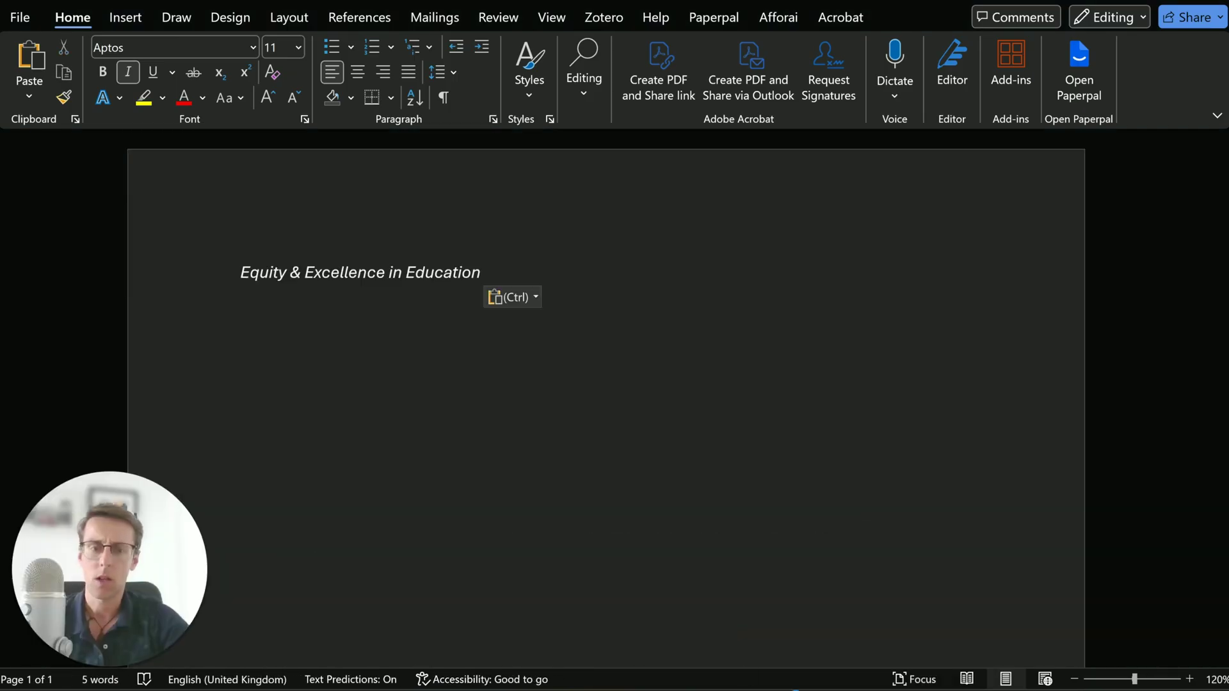
{"action": "mouse_move", "coordinate": [688, 688]}
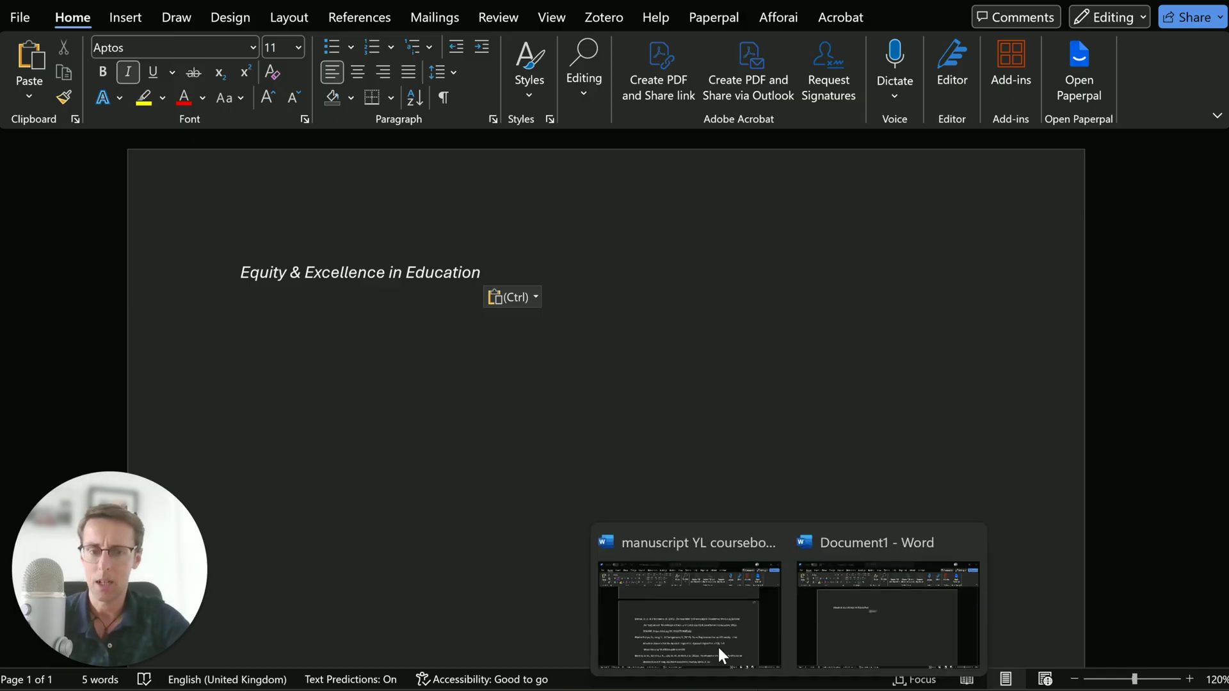
{"action": "left_click", "coordinate": [691, 604]}
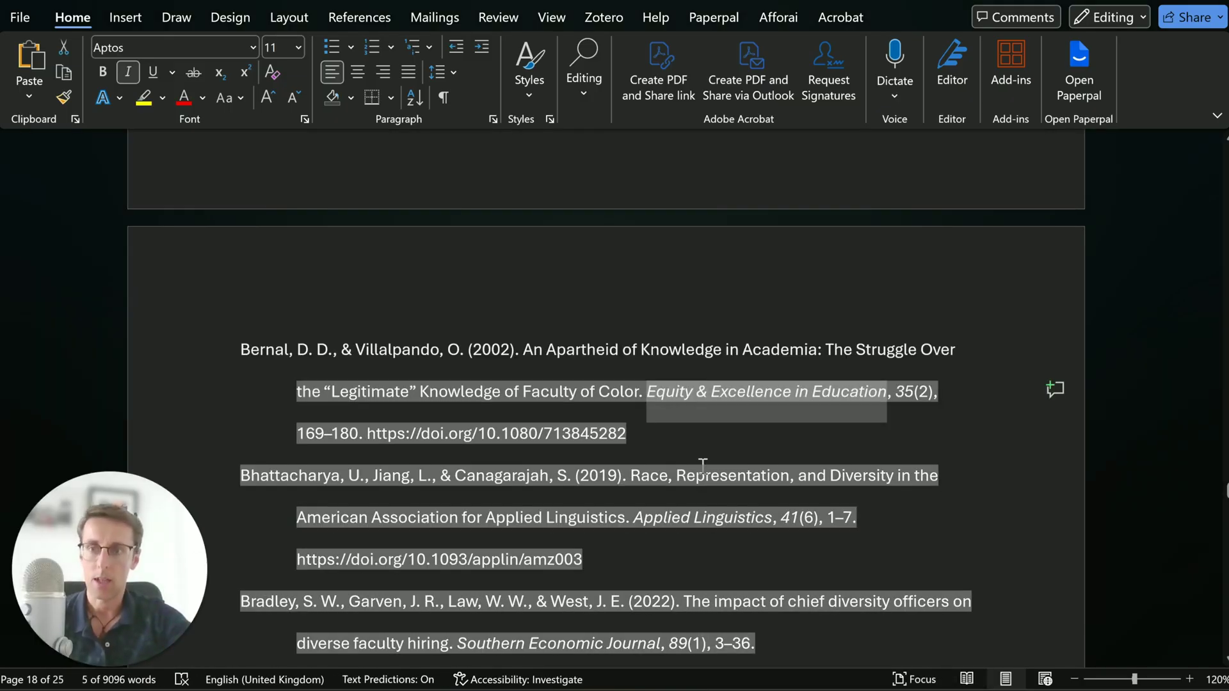
{"action": "scroll", "coordinate": [702, 466], "scroll_direction": "down", "scroll_amount": 3}
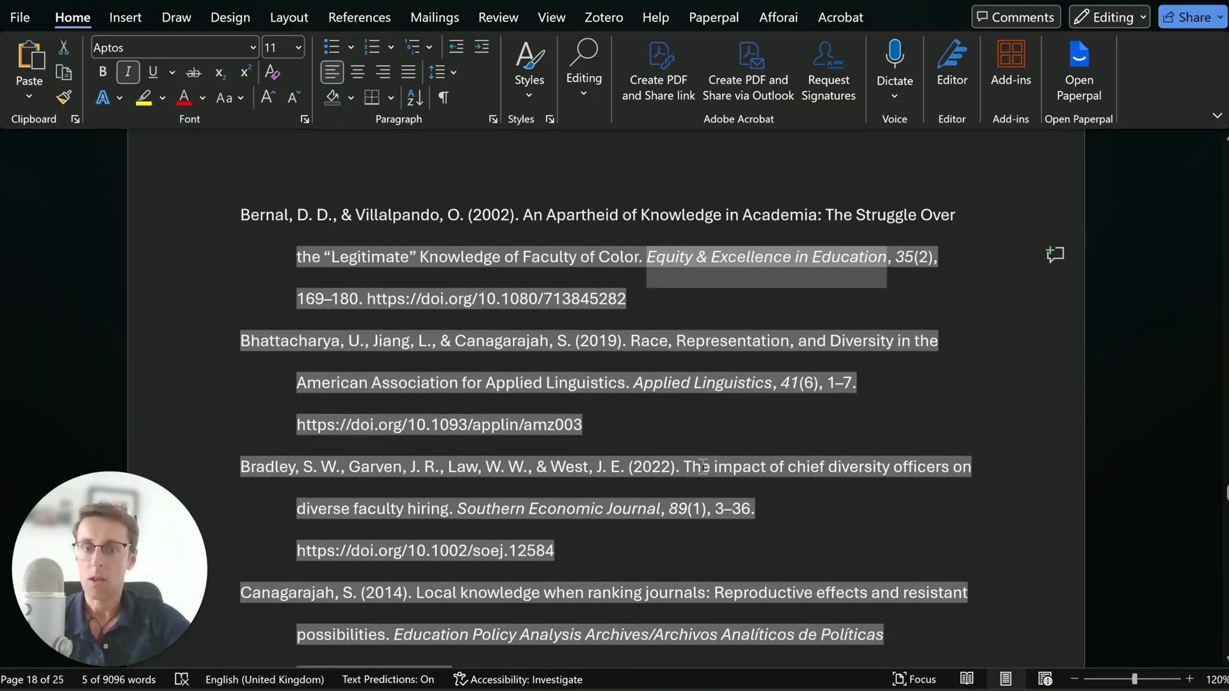
{"action": "scroll", "coordinate": [703, 465], "scroll_direction": "down", "scroll_amount": 1}
{"action": "left_click_drag", "start_coordinate": [638, 332], "coordinate": [775, 334]}
{"action": "key", "text": "ctrl+c"}
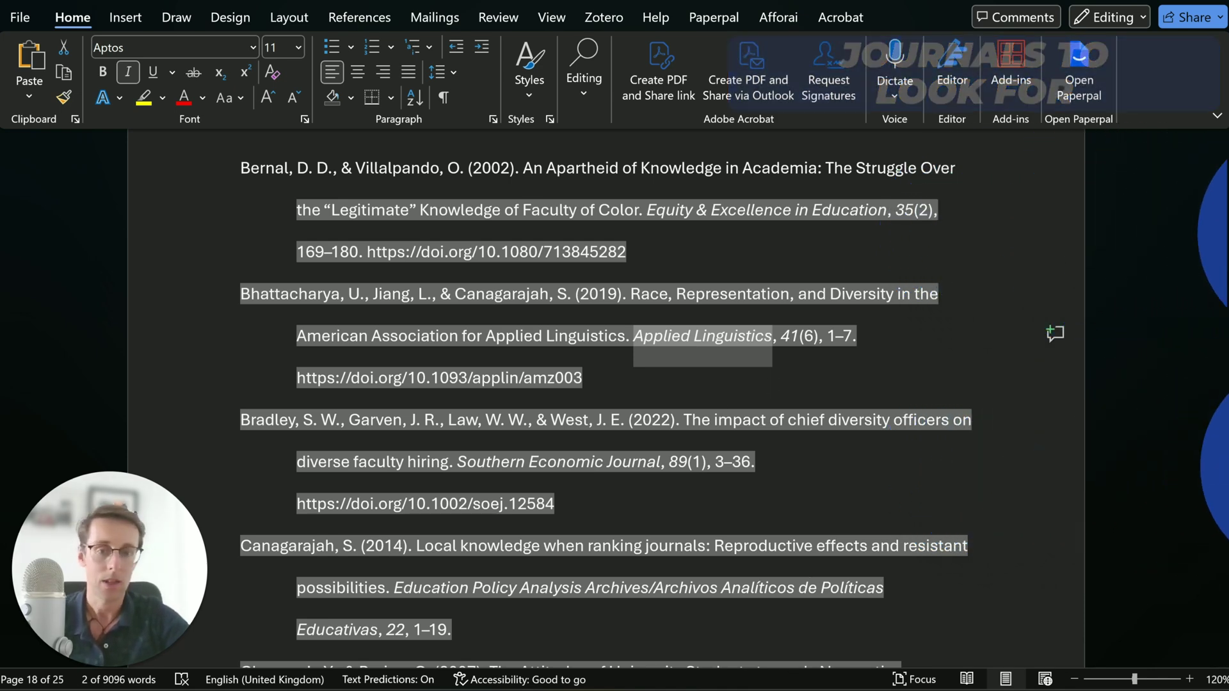
{"action": "left_click", "coordinate": [866, 638]}
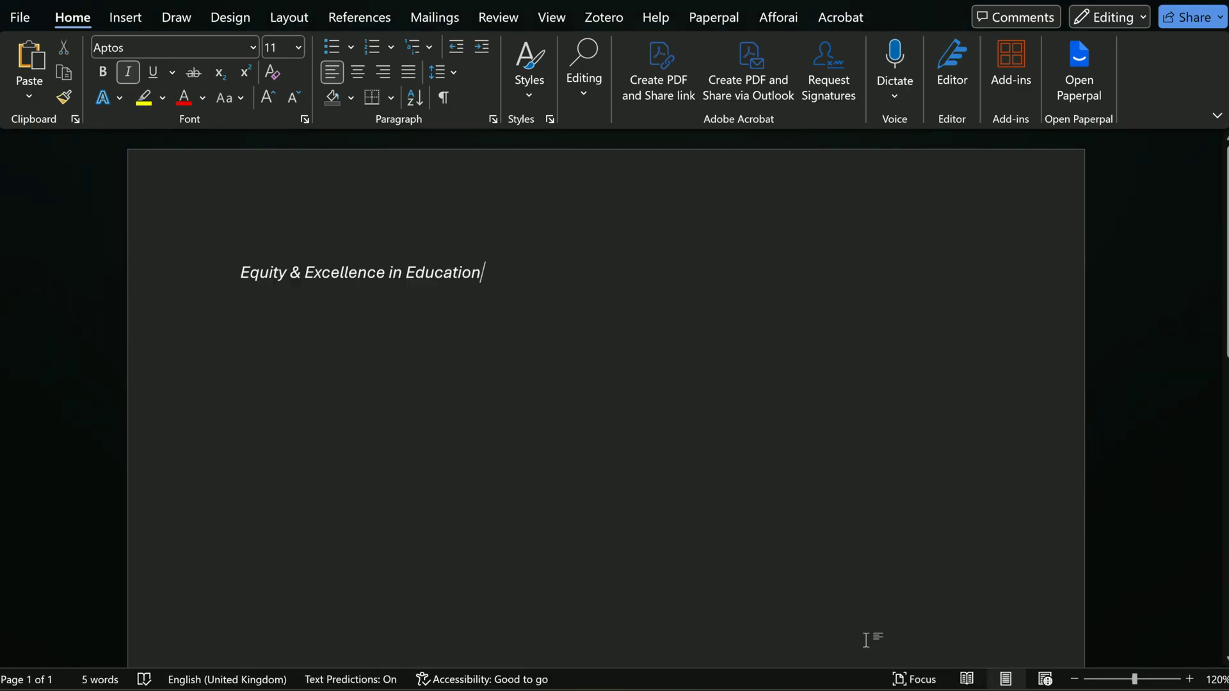
{"action": "key", "text": "Return"}
{"action": "key", "text": "ctrl+v"}
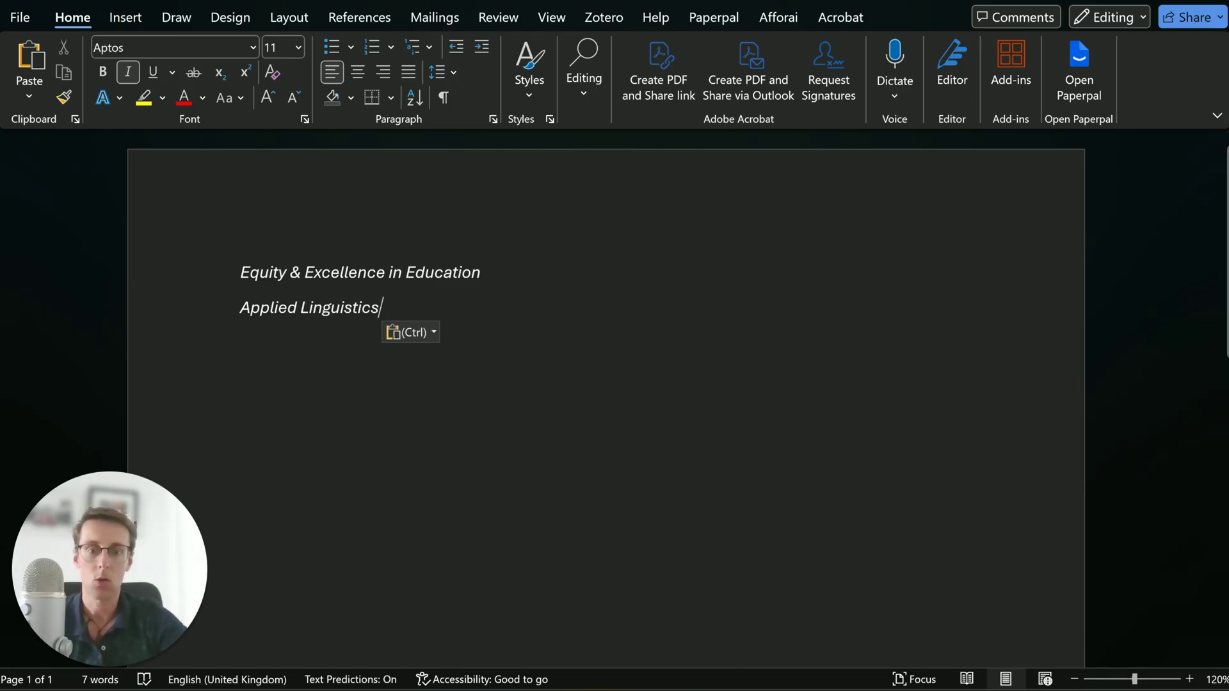
- Copy the journal title Language Teaching from the manuscript's references onto a new line below RELC Journal in the list
{"action": "mouse_move", "coordinate": [739, 658]}
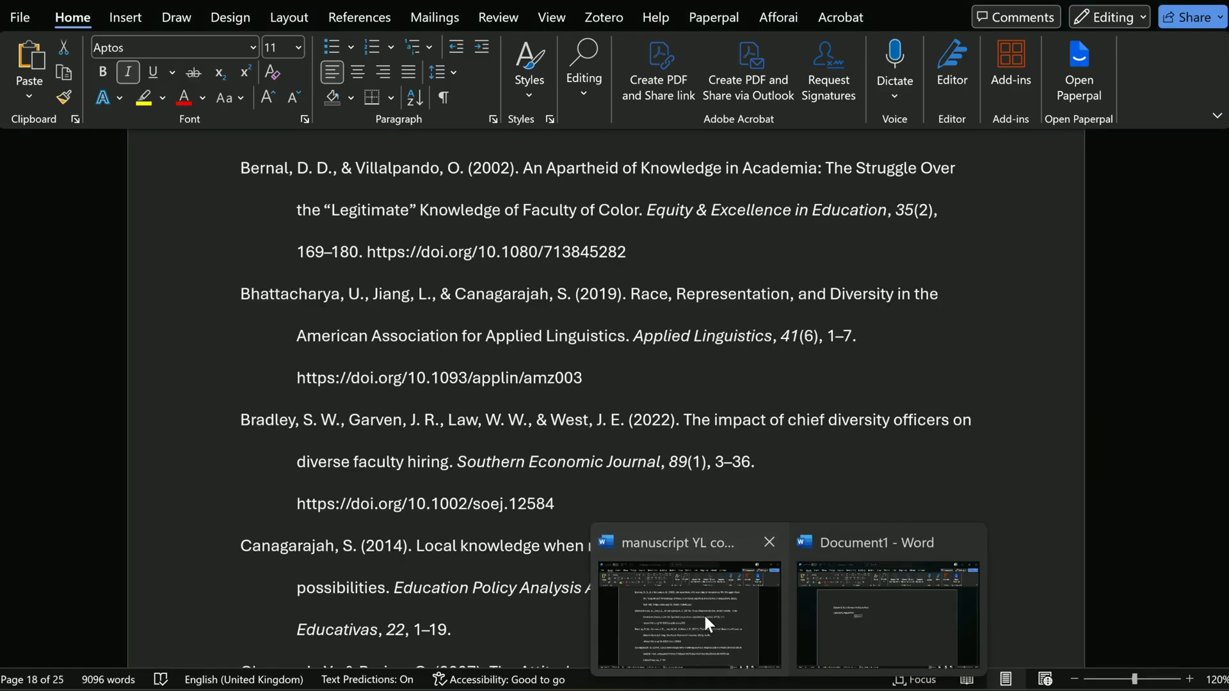
{"action": "left_click", "coordinate": [704, 613]}
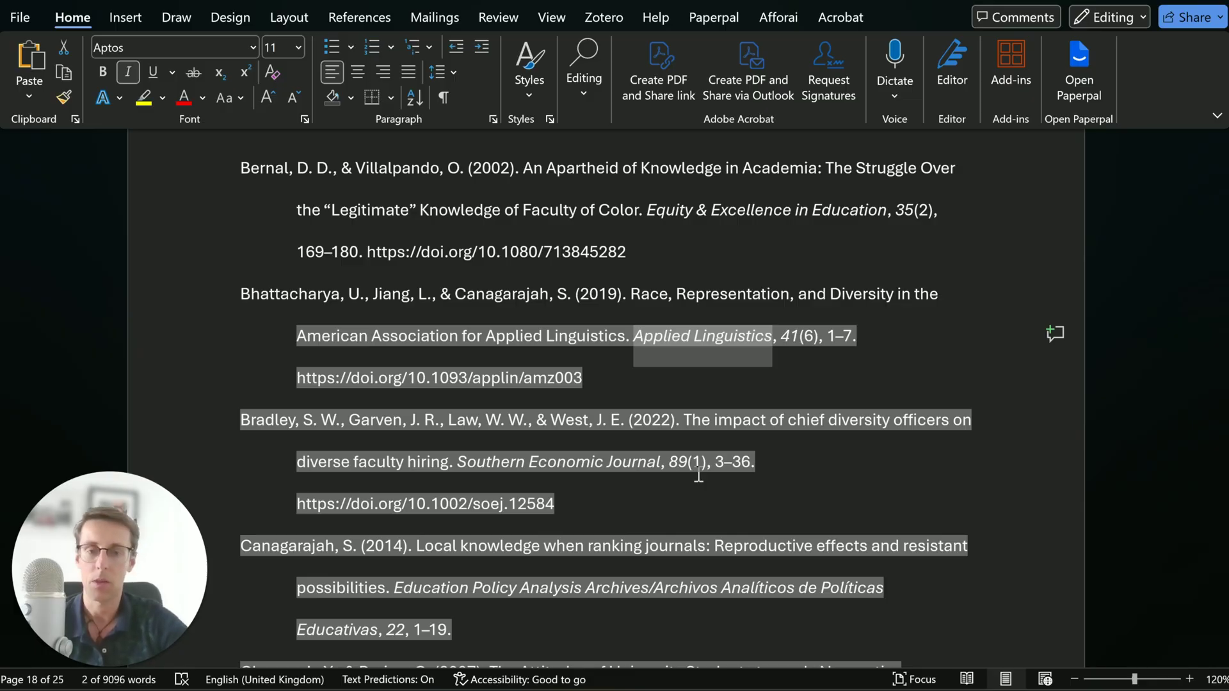
{"action": "scroll", "coordinate": [699, 476], "scroll_direction": "down", "scroll_amount": 5}
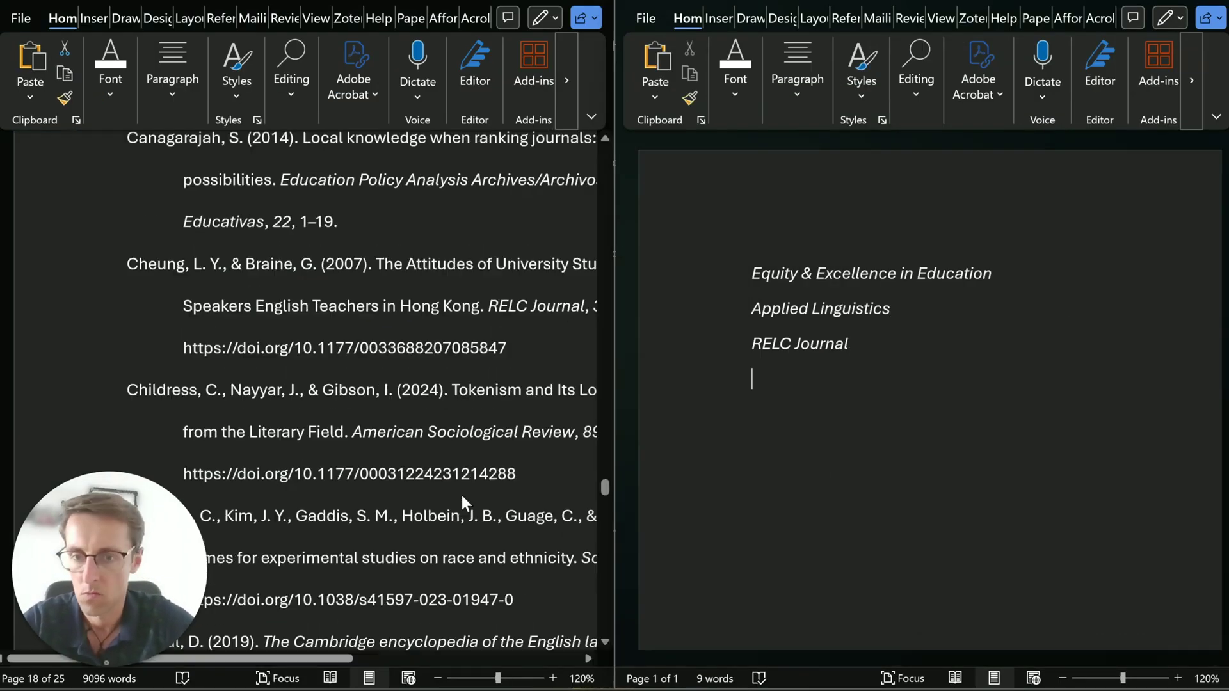
{"action": "left_click", "coordinate": [437, 678]}
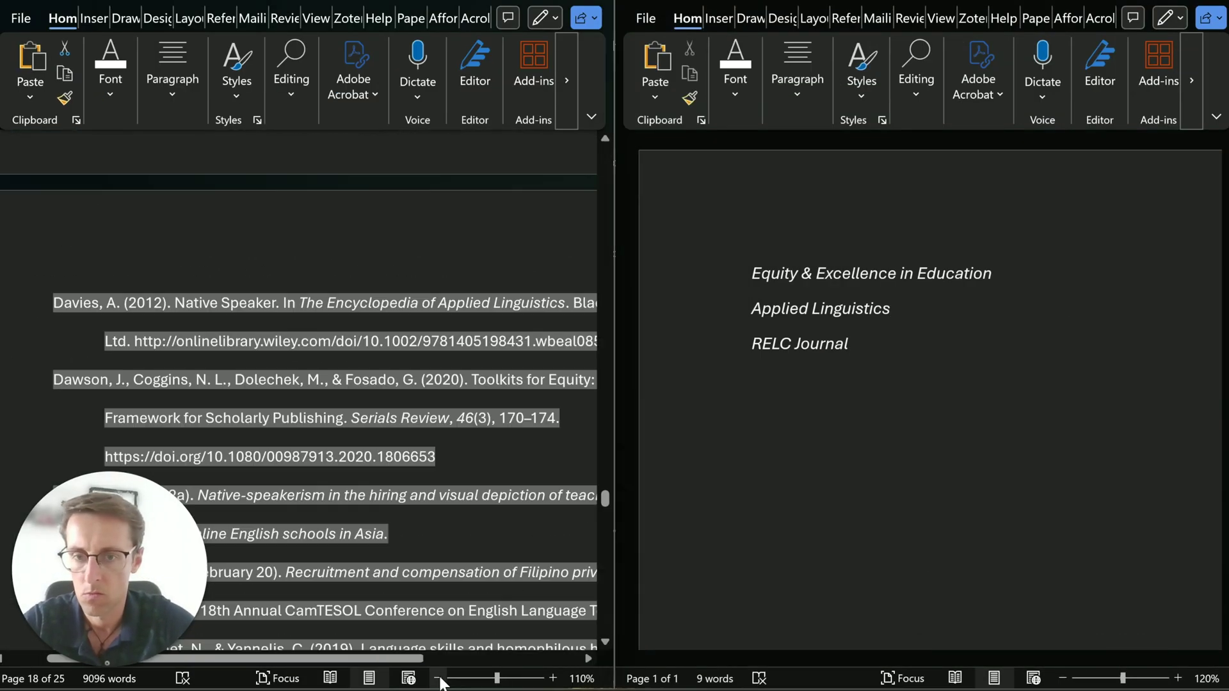
{"action": "double_click", "coordinate": [437, 678]}
{"action": "scroll", "coordinate": [300, 384], "scroll_direction": "down", "scroll_amount": 10}
{"action": "left_click_drag", "start_coordinate": [466, 274], "coordinate": [580, 273]}
{"action": "key", "text": "ctrl+c"}
{"action": "left_click", "coordinate": [867, 343]}
{"action": "key", "text": "Return"}
{"action": "key", "text": "ctrl+v"}
- Copy the journal title Learned Publishing from the references onto a new line below Language Teaching
{"action": "scroll", "coordinate": [516, 459], "scroll_direction": "down", "scroll_amount": 4}
{"action": "scroll", "coordinate": [516, 459], "scroll_direction": "down", "scroll_amount": 5}
{"action": "left_click_drag", "start_coordinate": [259, 252], "coordinate": [362, 252]}
{"action": "key", "text": "ctrl+c"}
{"action": "left_click", "coordinate": [913, 387]}
{"action": "key", "text": "Return"}
{"action": "key", "text": "ctrl+v"}
- Check further references and add "World Englishes x 2" as a new line at the end of the journal list
{"action": "scroll", "coordinate": [409, 461], "scroll_direction": "down", "scroll_amount": 6}
{"action": "scroll", "coordinate": [410, 462], "scroll_direction": "down", "scroll_amount": 10}
{"action": "key", "text": "Return"}
{"action": "type", "text": "World Englishes x 2"}
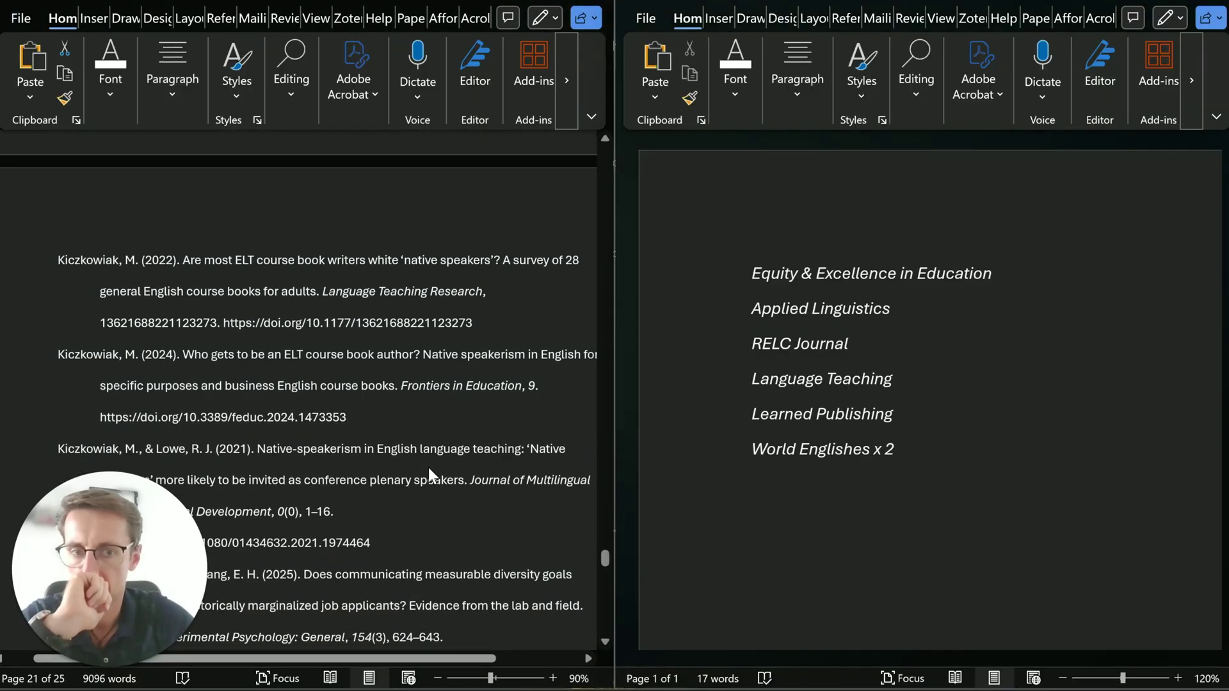
- Insert the line "Language Teaching Research" above Learned Publishing in the journal list
{"action": "left_click", "coordinate": [753, 414]}
{"action": "key", "text": "ctrl+v"}
{"action": "key", "text": "Left"}
{"action": "type", "text": "Research"}
- Continue through the references and add "TESOL Quarterly" at the end of the journal list
{"action": "scroll", "coordinate": [445, 482], "scroll_direction": "down", "scroll_amount": 5}
{"action": "key", "text": "ctrl+End"}
{"action": "key", "text": "Return"}
{"action": "type", "text": "TESOL Quarterly"}
- Continue through the references and mark Language Teaching in the journal list as "x 2"
{"action": "scroll", "coordinate": [573, 491], "scroll_direction": "down", "scroll_amount": 10}
{"action": "key", "text": "Up"}
{"action": "key", "text": "Up"}
{"action": "key", "text": "Up"}
{"action": "key", "text": "Up"}
{"action": "key", "text": "End"}
{"action": "type", "text": "x 2"}
- Paste the journal title Issues in Language Teaching on a new line at the end of the list
{"action": "scroll", "coordinate": [546, 373], "scroll_direction": "down", "scroll_amount": 10}
{"action": "key", "text": "ctrl+End"}
{"action": "key", "text": "Return"}
{"action": "key", "text": "ctrl+v"}
- Insert "Race Ethnicity and Education" on a new line directly below Equity & Excellence in Education
{"action": "key", "text": "ctrl+Home"}
{"action": "key", "text": "End"}
{"action": "key", "text": "Return"}
{"action": "type", "text": "Race Ethnicity and Education"}
- Continue through the references and mark TESOL Quarterly in the journal list as "x 2"
{"action": "scroll", "coordinate": [361, 455], "scroll_direction": "down", "scroll_amount": 10}
{"action": "key", "text": "ctrl+End"}
{"action": "key", "text": "Up"}
{"action": "key", "text": "End"}
{"action": "type", "text": "x 2"}
- Paste the journal title Ethnic and Racial Studies on a new line below Race Ethnicity and Education
{"action": "key", "text": "ctrl+Home"}
{"action": "key", "text": "Down"}
{"action": "key", "text": "End"}
{"action": "key", "text": "Return"}
{"action": "key", "text": "ctrl+v"}
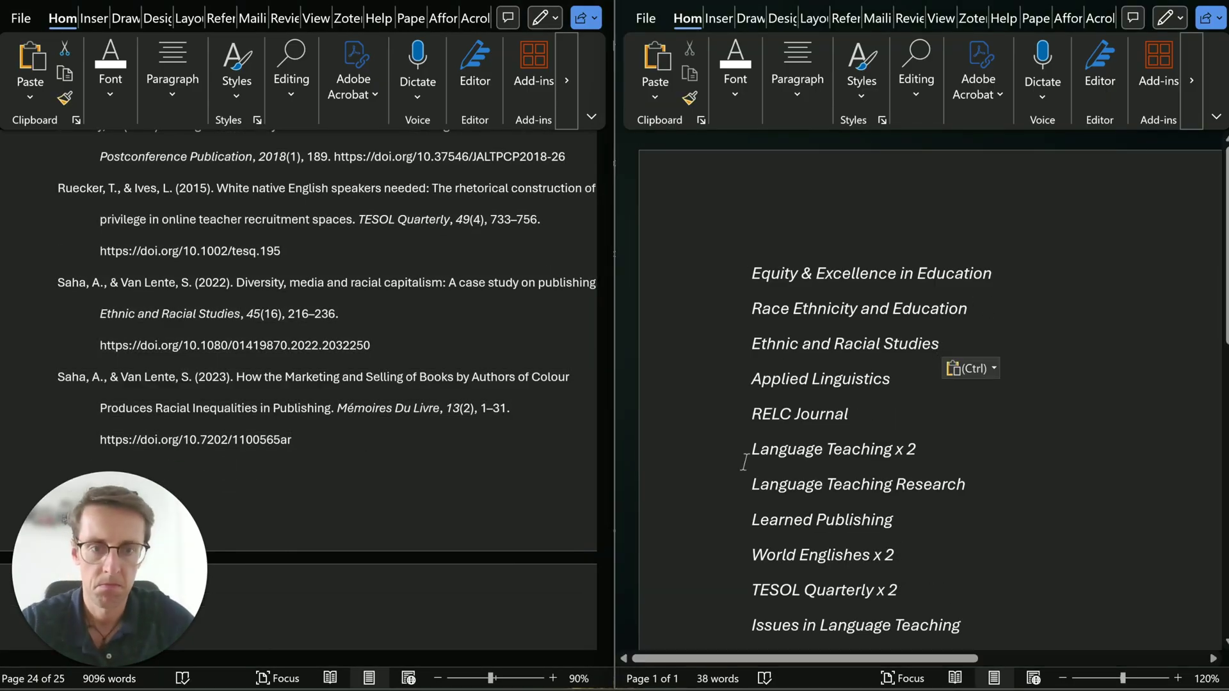
- Place Learned Publishing below Ethnic and Racial Studies and add the heading "Language teaching and linguistics:" beneath it
{"action": "key", "text": "Return"}
{"action": "key", "text": "ctrl+v"}
{"action": "type", "text": "Language teaching and linguistics:"}
- Add the heading "Education:" on a new line above the first journal in the list
{"action": "key", "text": "ctrl+Home"}
{"action": "key", "text": "Return"}
{"action": "key", "text": "Up"}
{"action": "type", "text": "Education:"}
- Check the last references and change the TESOL Quarterly count in the list to 3
{"action": "scroll", "coordinate": [371, 386], "scroll_direction": "down", "scroll_amount": 6}
{"action": "scroll", "coordinate": [371, 387], "scroll_direction": "down", "scroll_amount": 6}
{"action": "left_click", "coordinate": [919, 637]}
{"action": "scroll", "coordinate": [444, 485], "scroll_direction": "down", "scroll_amount": 4}
{"action": "scroll", "coordinate": [375, 343], "scroll_direction": "up", "scroll_amount": 10}
{"action": "key", "text": "BackSpace"}
{"action": "type", "text": "3"}
- Add "ELT Journal x 4" as the first entry under the Language teaching and linguistics heading
{"action": "scroll", "coordinate": [749, 338], "scroll_direction": "down", "scroll_amount": 3}
{"action": "left_click", "coordinate": [749, 337]}
{"action": "key", "text": "Return"}
{"action": "key", "text": "Up"}
{"action": "key", "text": "ctrl+v"}
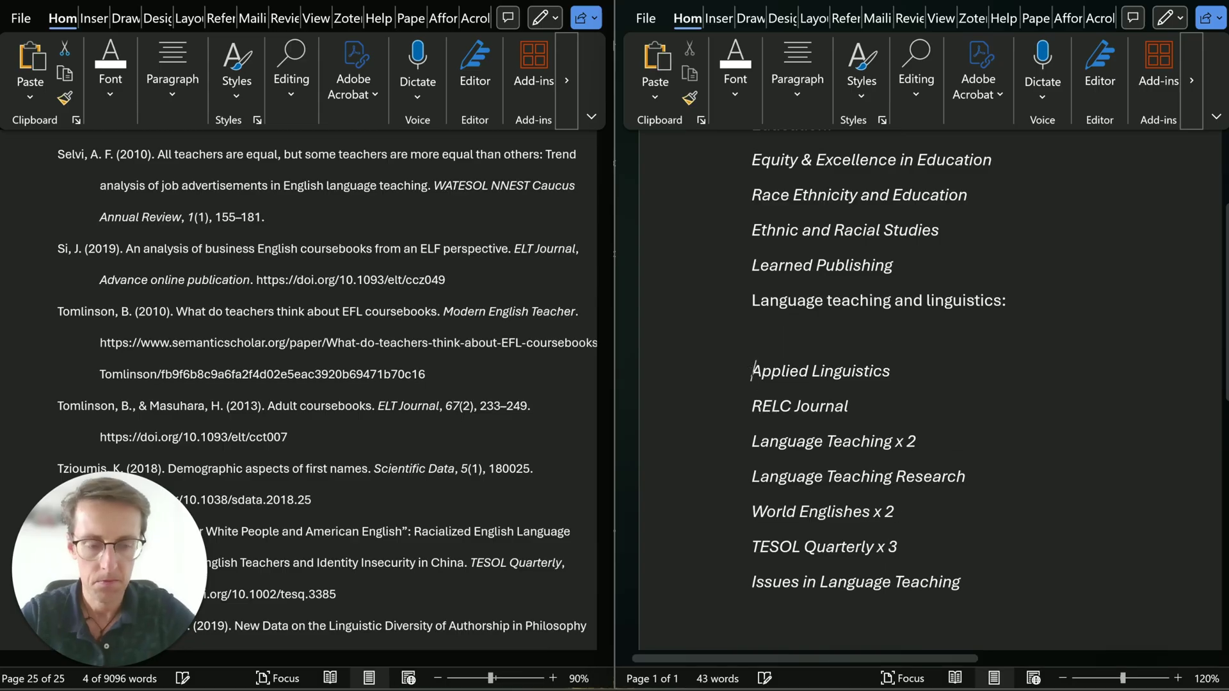
{"action": "type", "text": "x 4"}
{"action": "scroll", "coordinate": [902, 382], "scroll_direction": "up", "scroll_amount": 2}
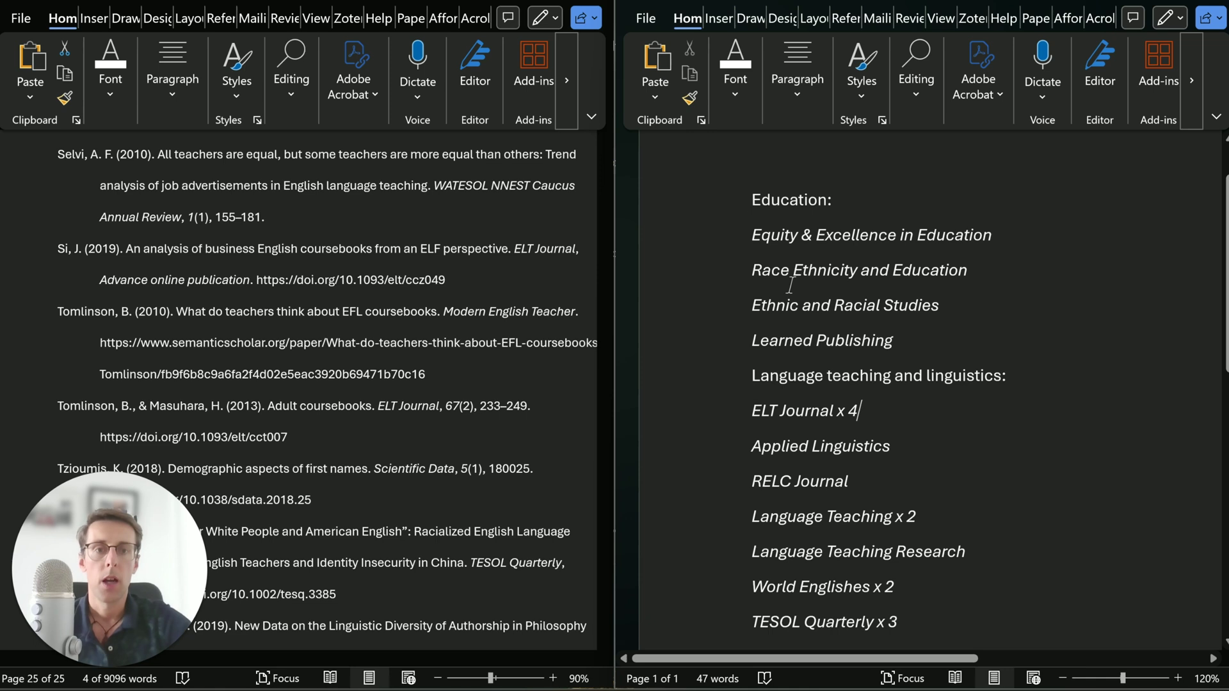
{"action": "key", "text": "ctrl+Left"}
{"action": "key", "text": "ctrl+Left"}
{"action": "key", "text": "ctrl+Left"}
{"action": "key", "text": "ctrl+Left"}
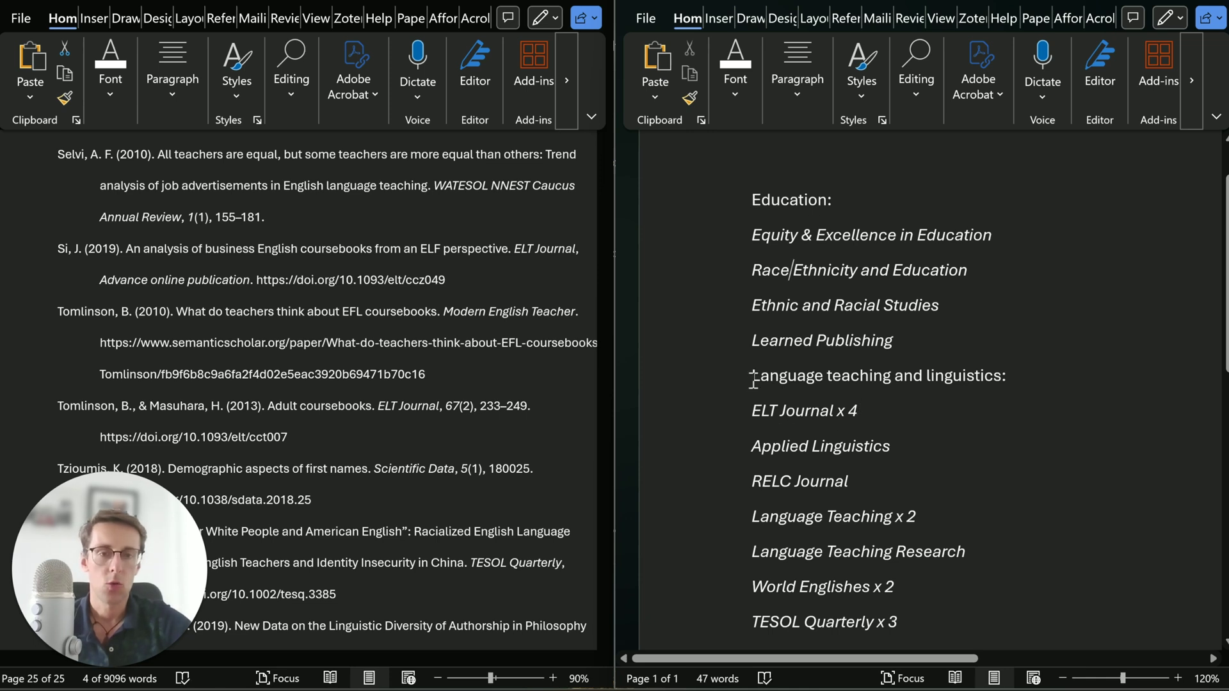
- Make the "Education:" heading bold
{"action": "left_click_drag", "start_coordinate": [752, 201], "coordinate": [842, 201]}
{"action": "key", "text": "ctrl+b"}
{"action": "left_click", "coordinate": [754, 234]}
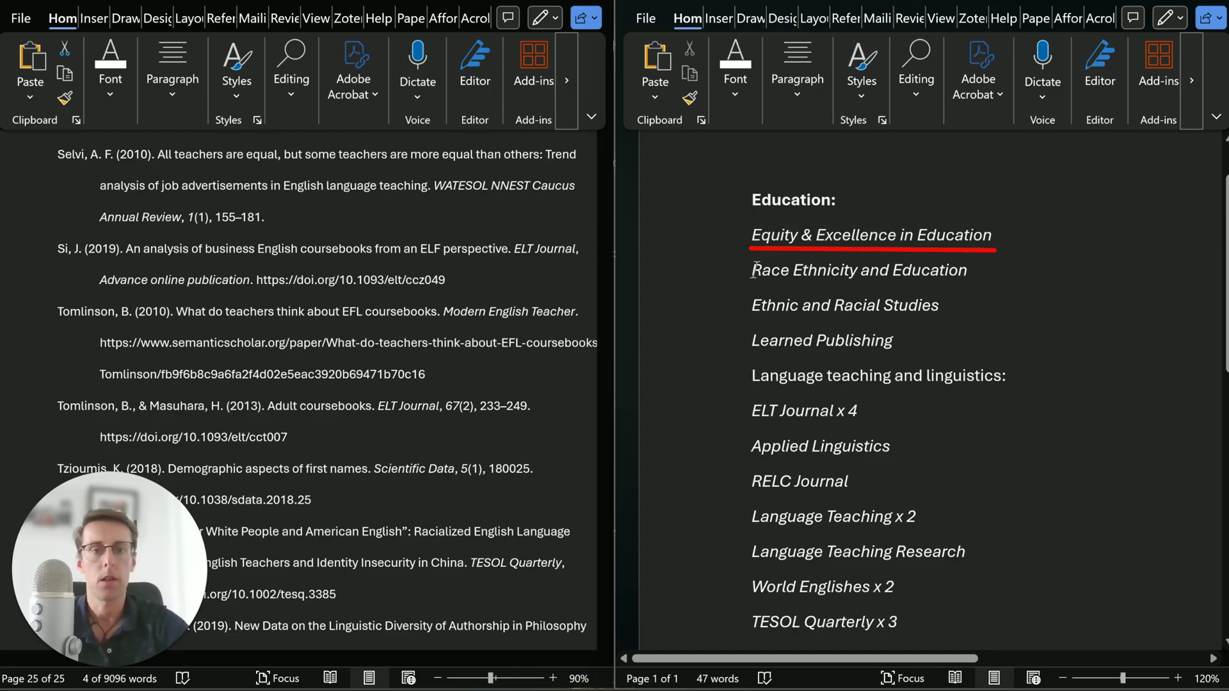
{"action": "left_click_drag", "start_coordinate": [752, 269], "coordinate": [791, 295]}
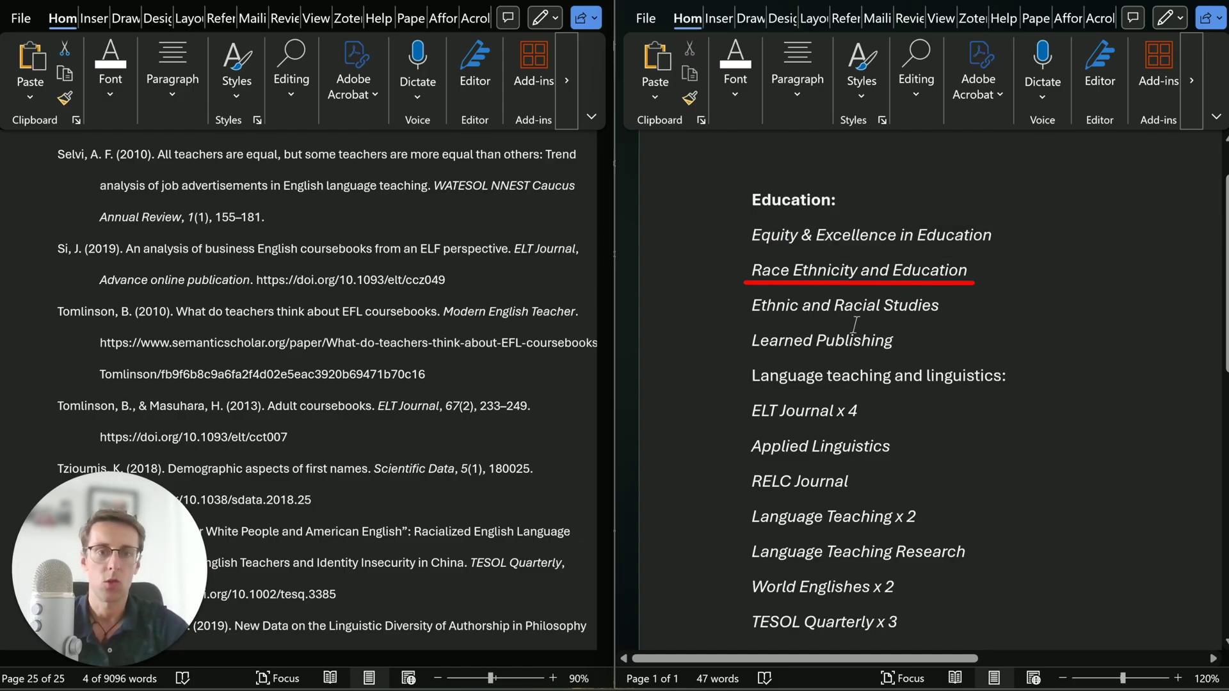
{"action": "left_click_drag", "start_coordinate": [896, 344], "coordinate": [817, 344]}
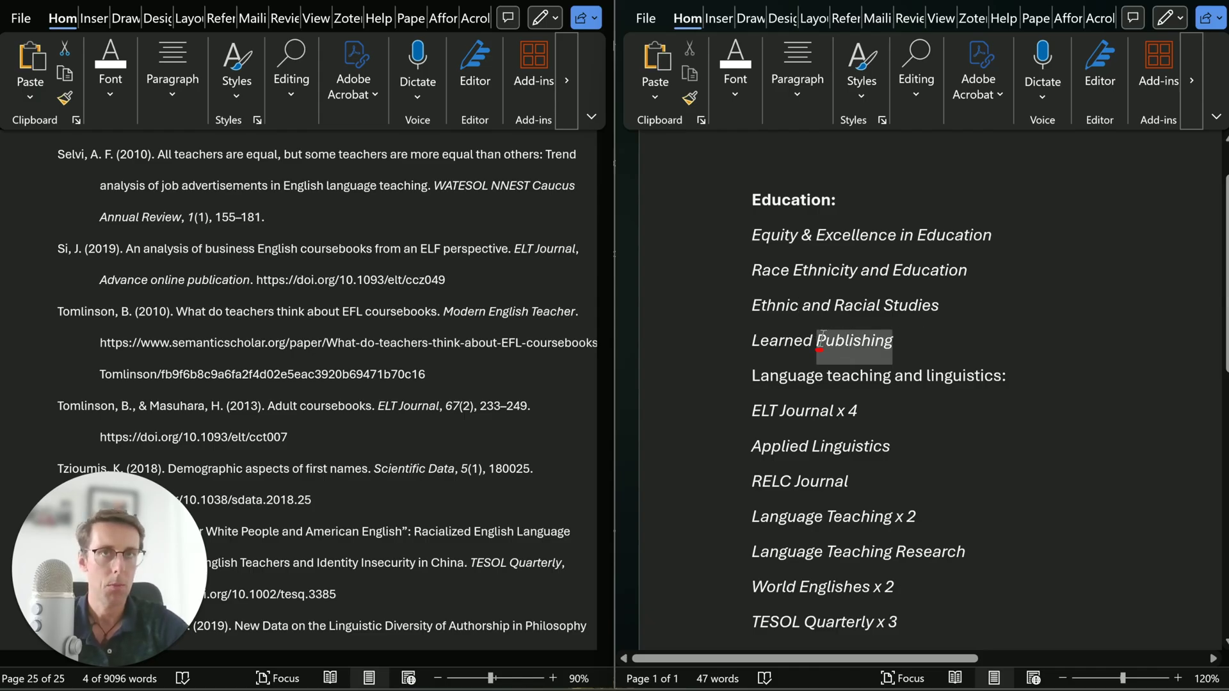
{"action": "left_click", "coordinate": [798, 374]}
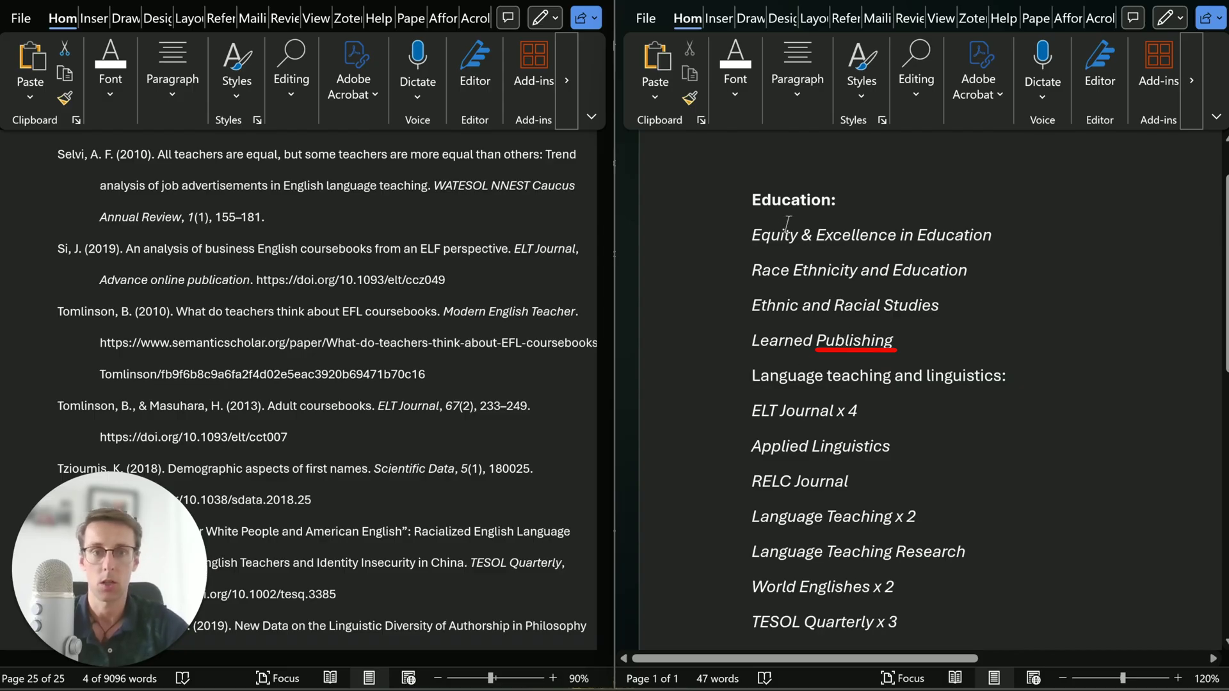
- Make the "Language teaching and linguistics:" heading bold
{"action": "left_click_drag", "start_coordinate": [750, 376], "coordinate": [1008, 378]}
{"action": "key", "text": "ctrl+b"}
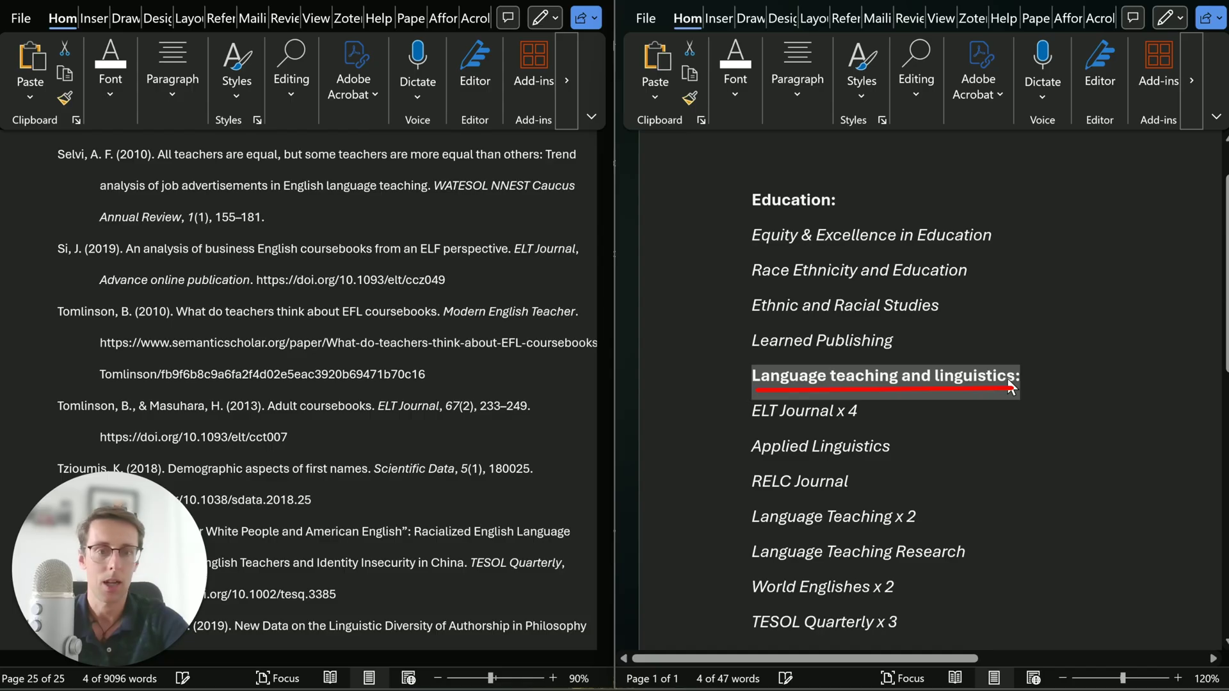
{"action": "left_click", "coordinate": [891, 442]}
- Compare the journals grouped under the two headings and review how often each title is cited
{"action": "mouse_move", "coordinate": [752, 199]}
{"action": "left_mouse_down"}
{"action": "mouse_move", "coordinate": [902, 305]}
{"action": "mouse_move", "coordinate": [903, 344]}
{"action": "left_mouse_up"}
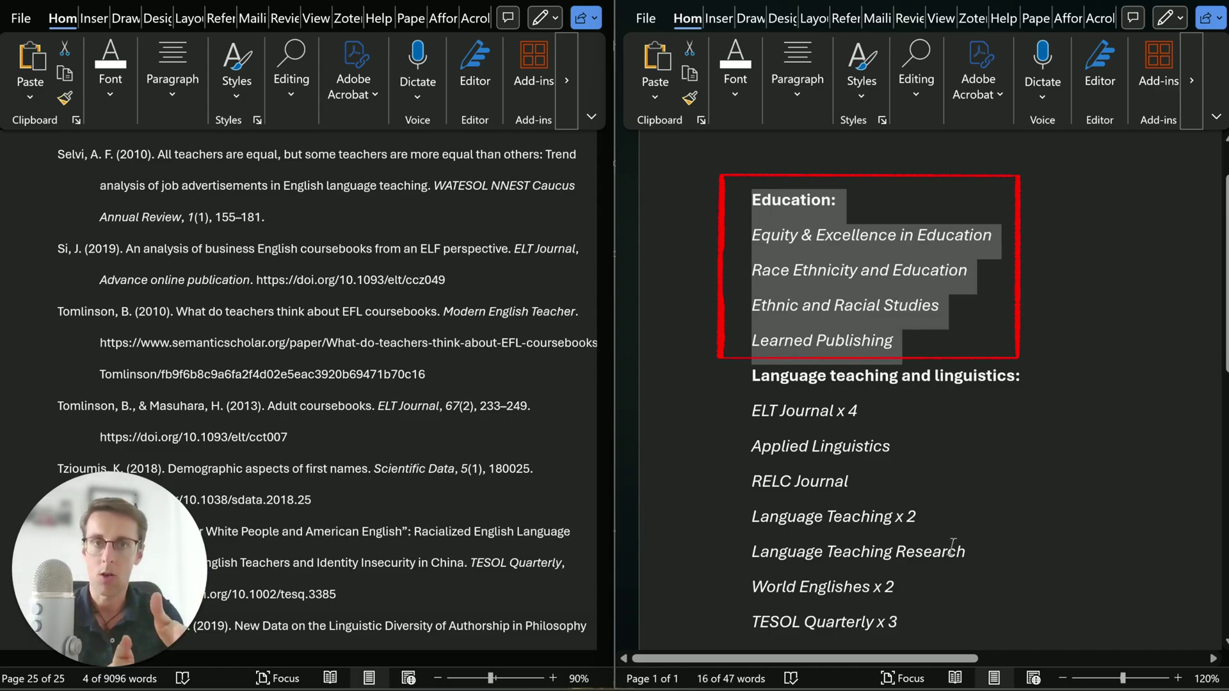
{"action": "left_click_drag", "start_coordinate": [750, 415], "coordinate": [897, 624]}
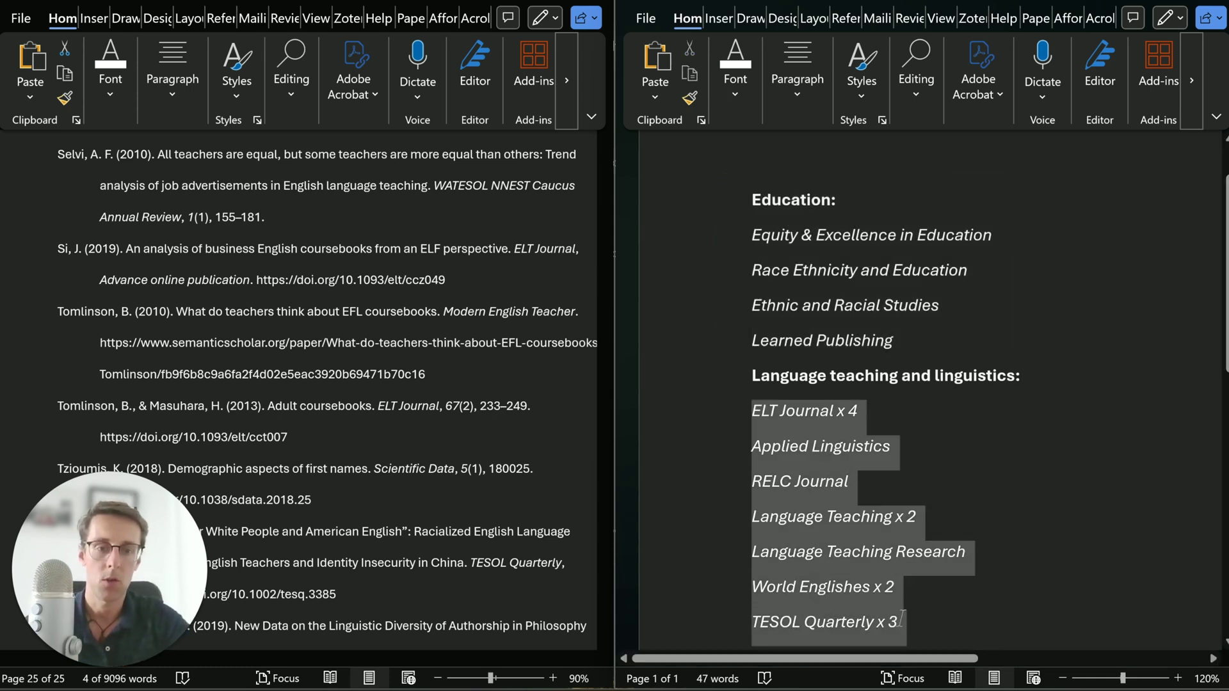
{"action": "scroll", "coordinate": [810, 547], "scroll_direction": "down", "scroll_amount": 3}
{"action": "left_click", "coordinate": [803, 331]}
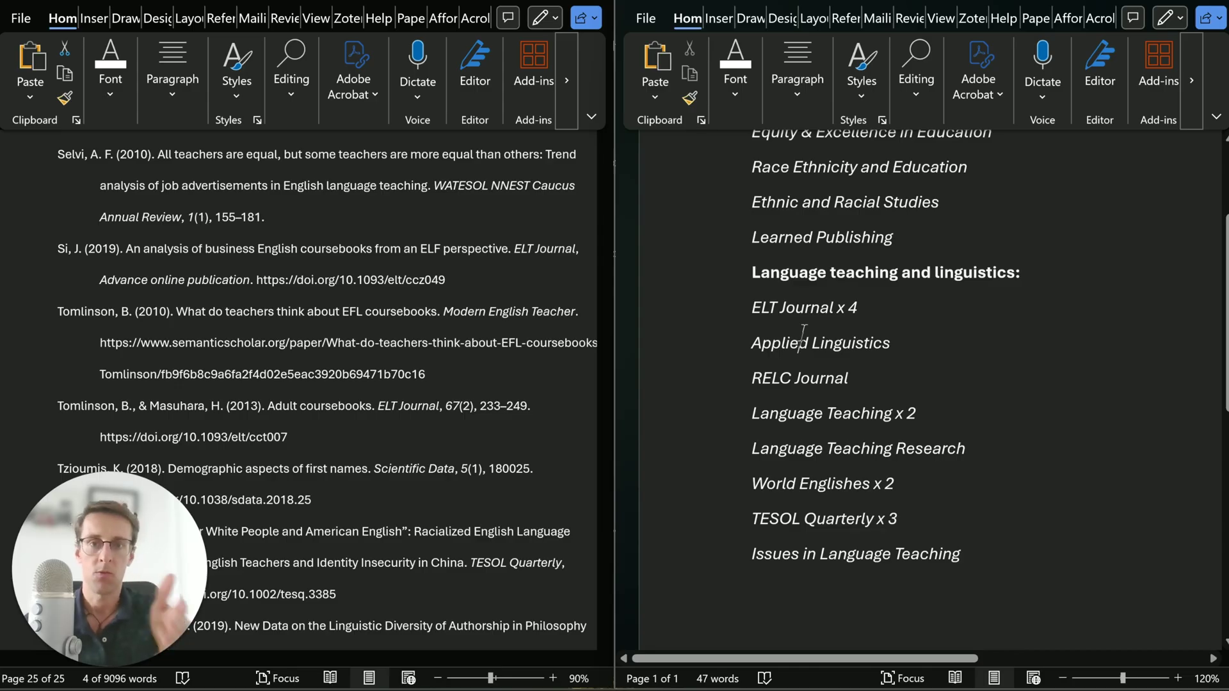
{"action": "scroll", "coordinate": [803, 333], "scroll_direction": "up", "scroll_amount": 2}
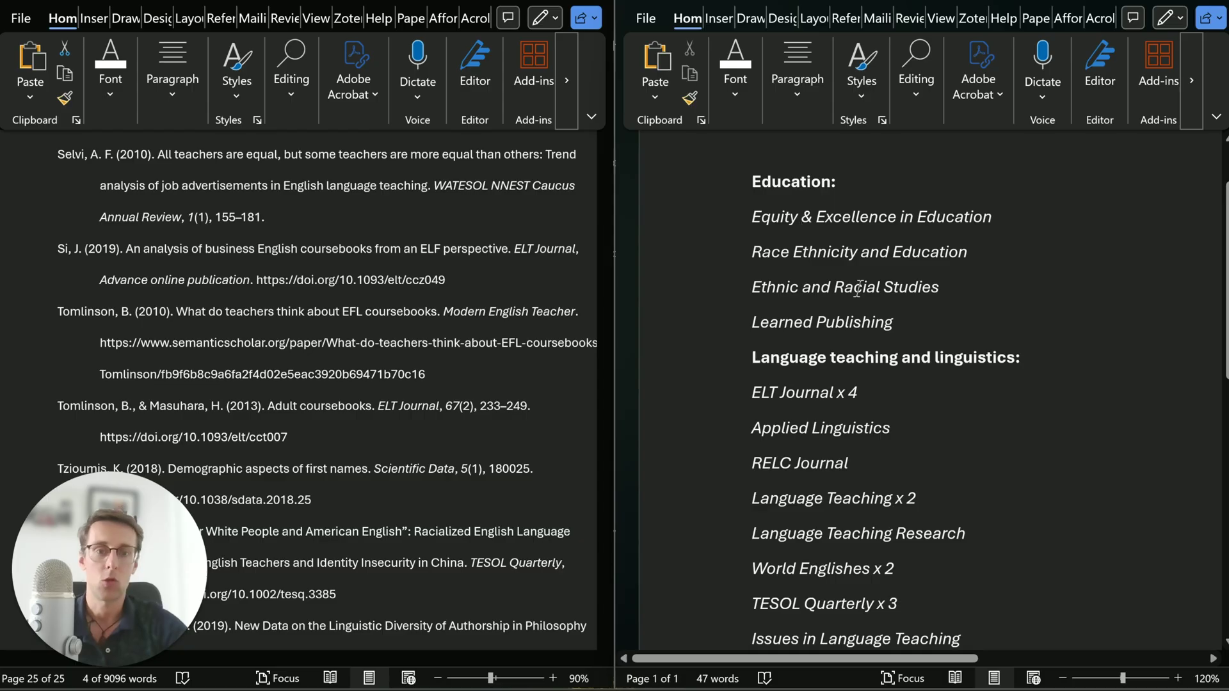
{"action": "scroll", "coordinate": [813, 338], "scroll_direction": "down", "scroll_amount": 2}
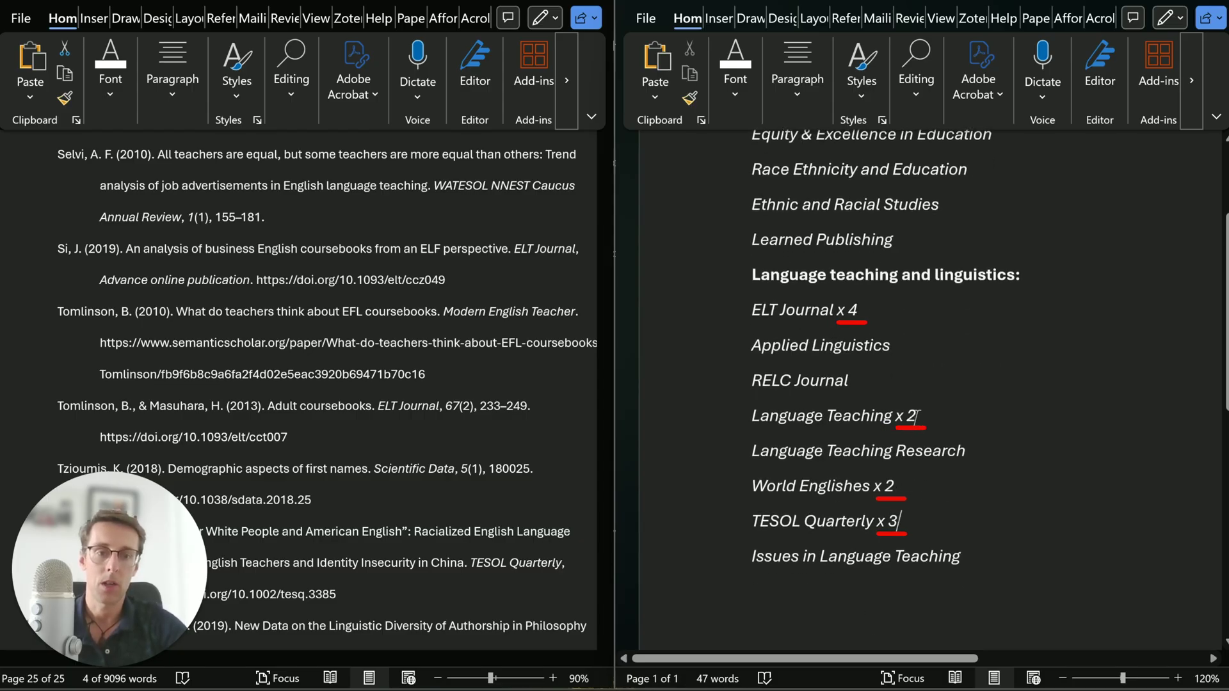
{"action": "scroll", "coordinate": [909, 419], "scroll_direction": "up", "scroll_amount": 1}
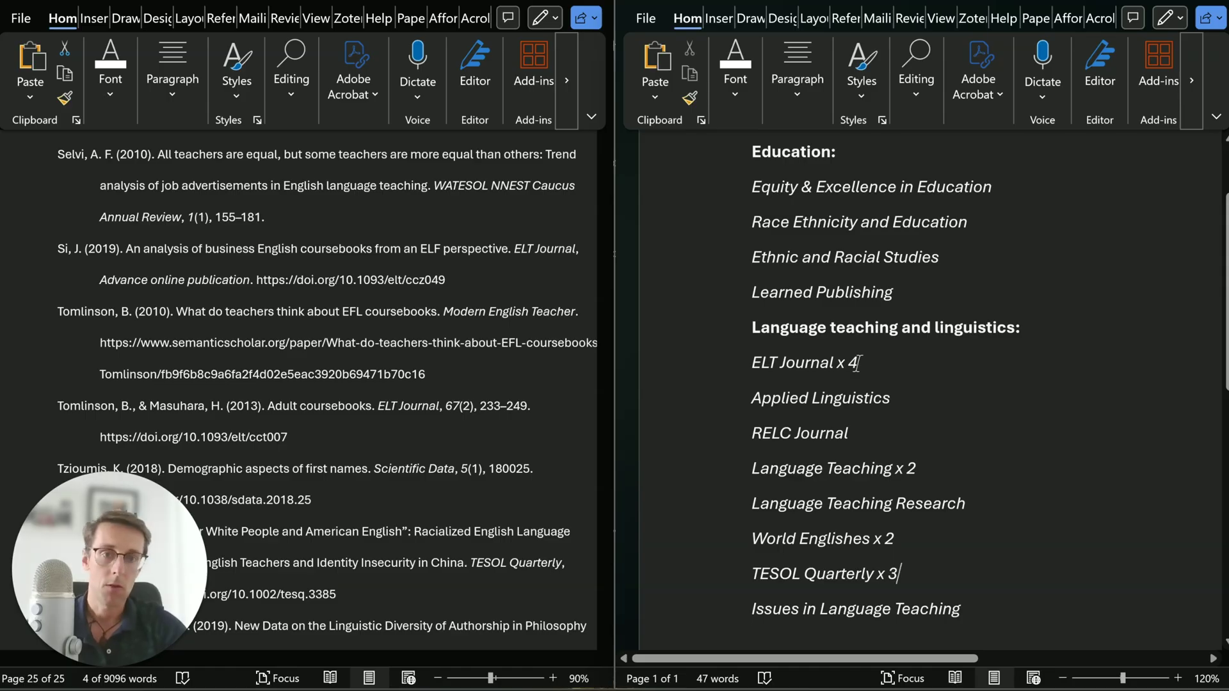
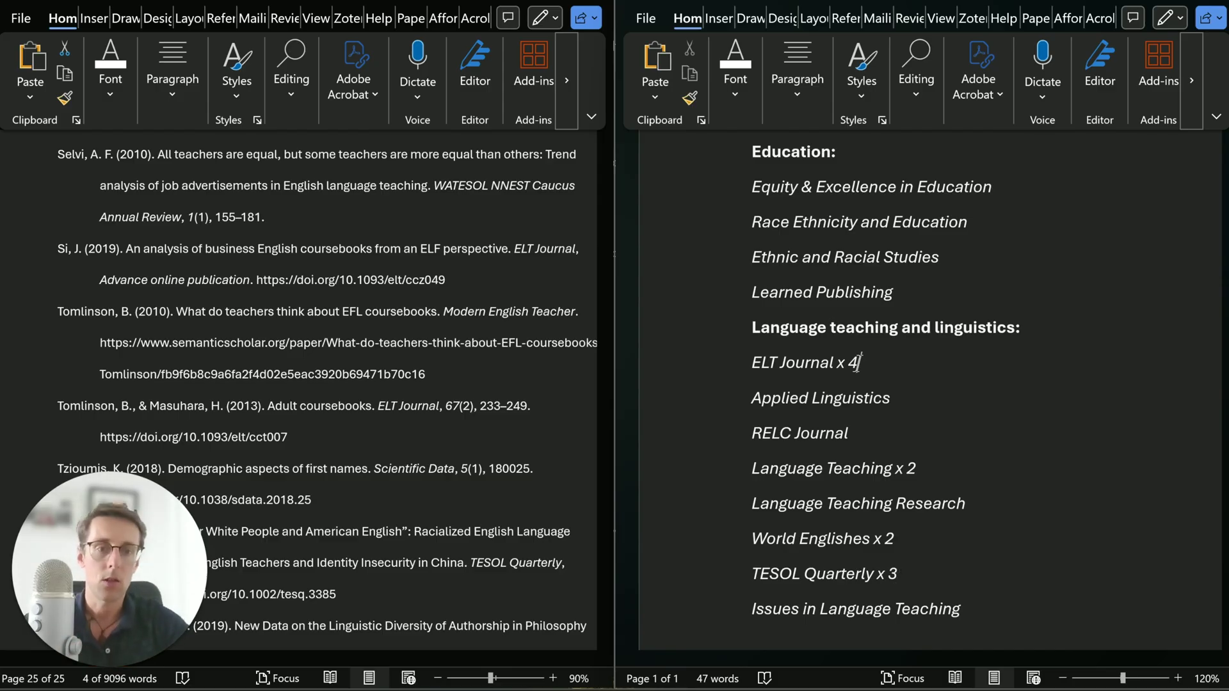
- Append the note "– unlikely to be interested" to the ELT Journal x 4 entry
{"action": "type", "text": "- "}
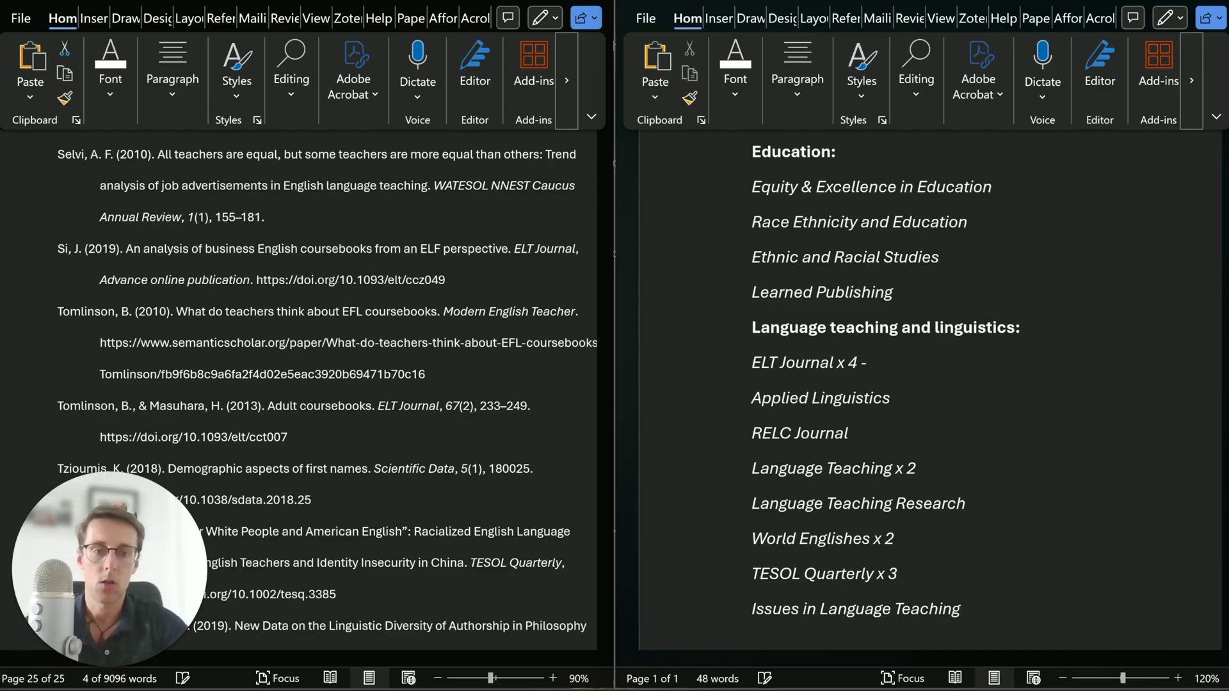
{"action": "type", "text": "unlikely to"}
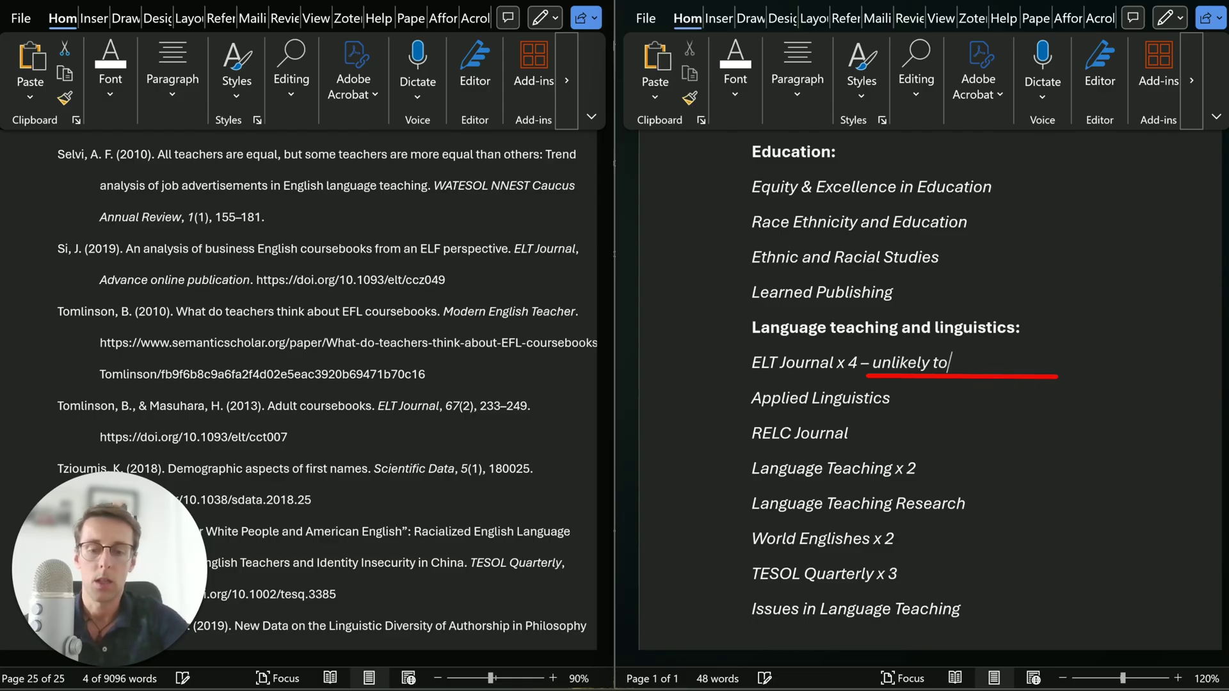
{"action": "type", "text": " be interested"}
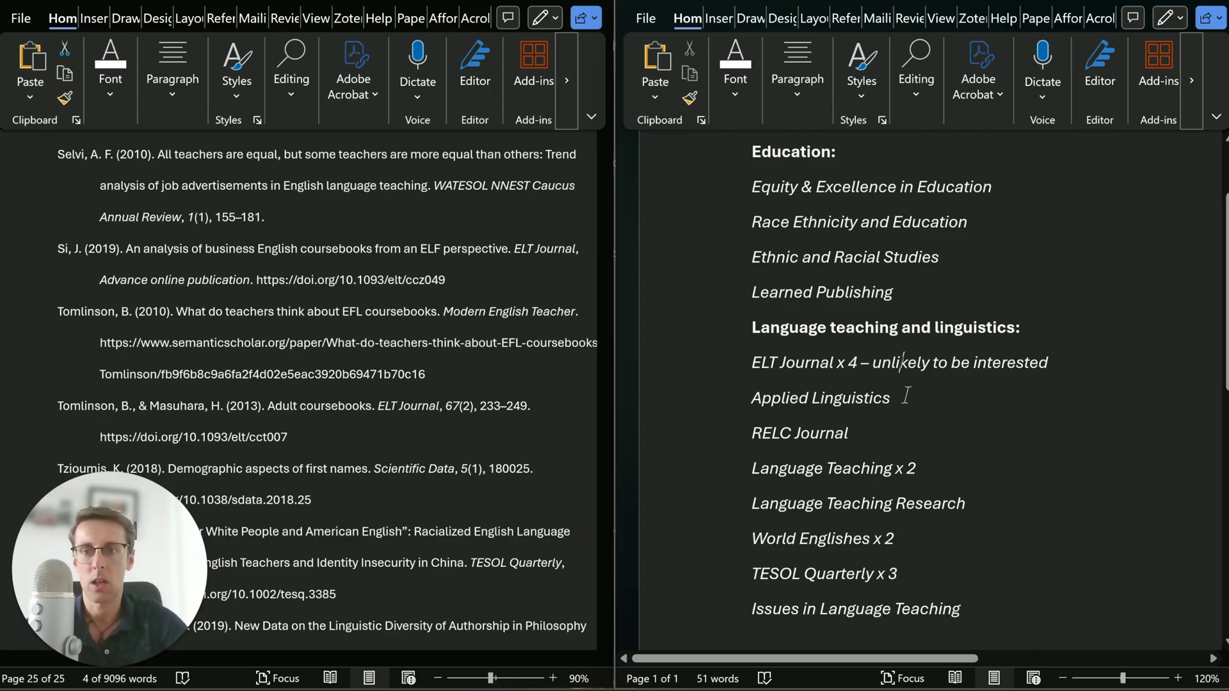
{"action": "scroll", "coordinate": [943, 401], "scroll_direction": "down", "scroll_amount": 1}
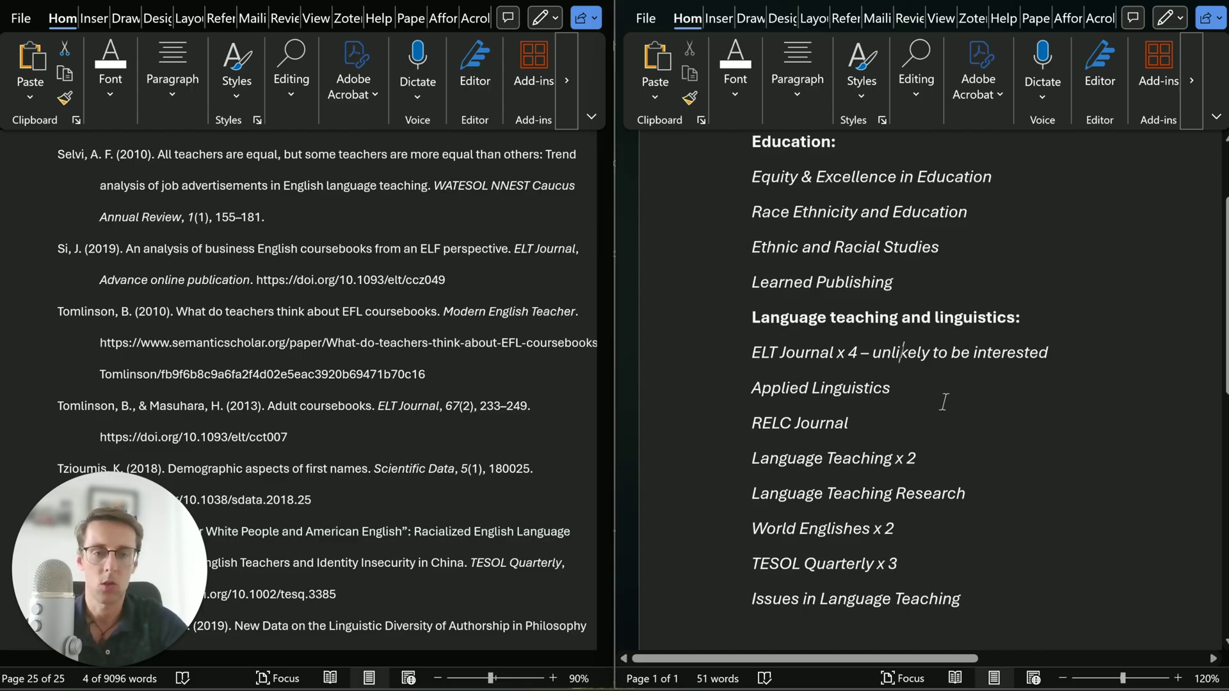
{"action": "triple_click", "coordinate": [1030, 368]}
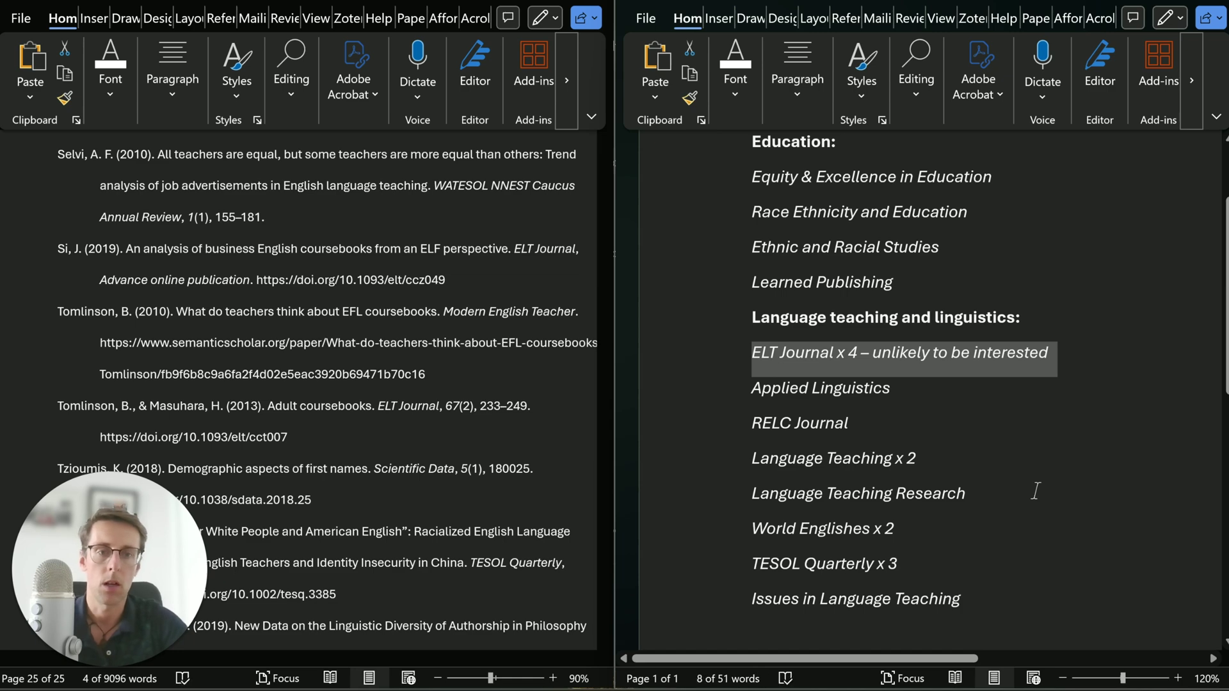
{"action": "scroll", "coordinate": [913, 526], "scroll_direction": "down", "scroll_amount": 1}
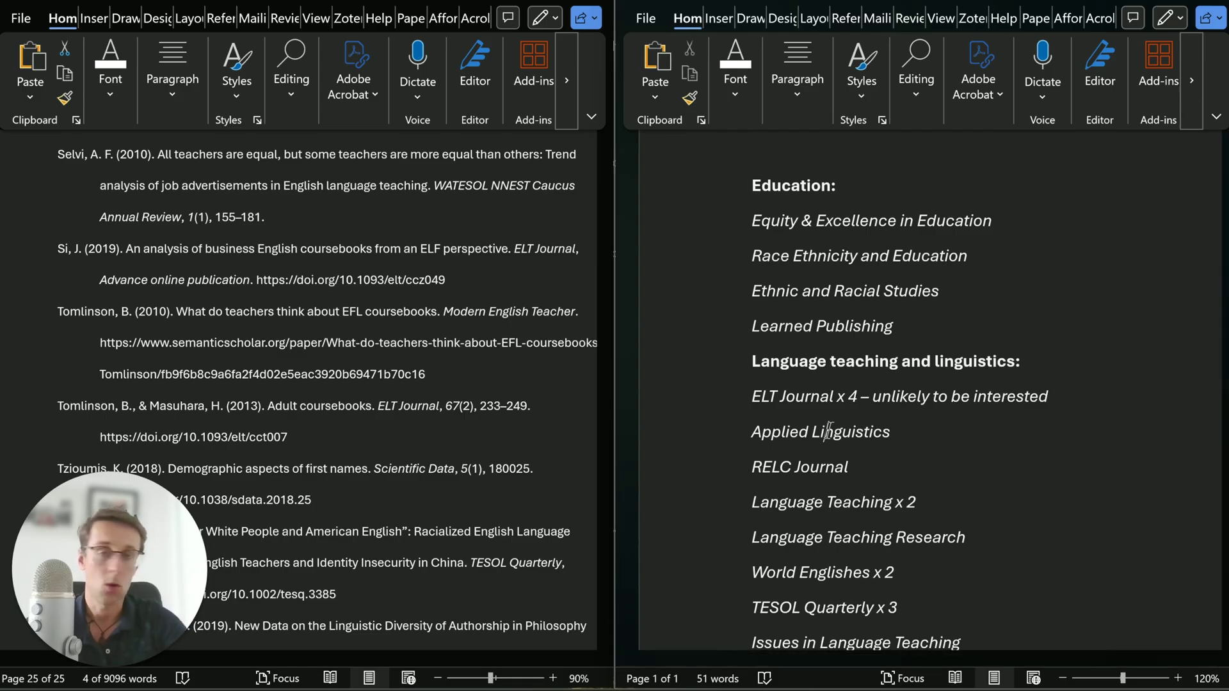
- Switch to Chrome, search Google for "applied linguistics journals", open the Oxford Academic site of Applied Linguistics and accept all cookies
{"action": "triple_click", "coordinate": [829, 431]}
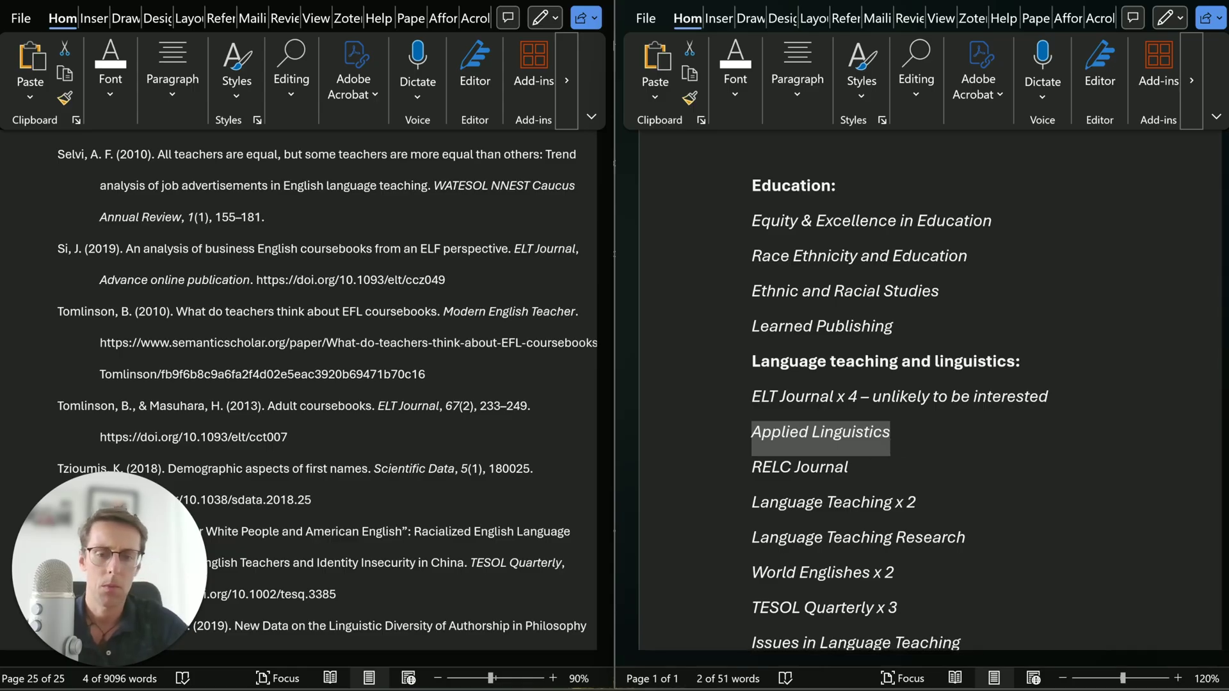
{"action": "key", "text": "super"}
{"action": "type", "text": "chrome"}
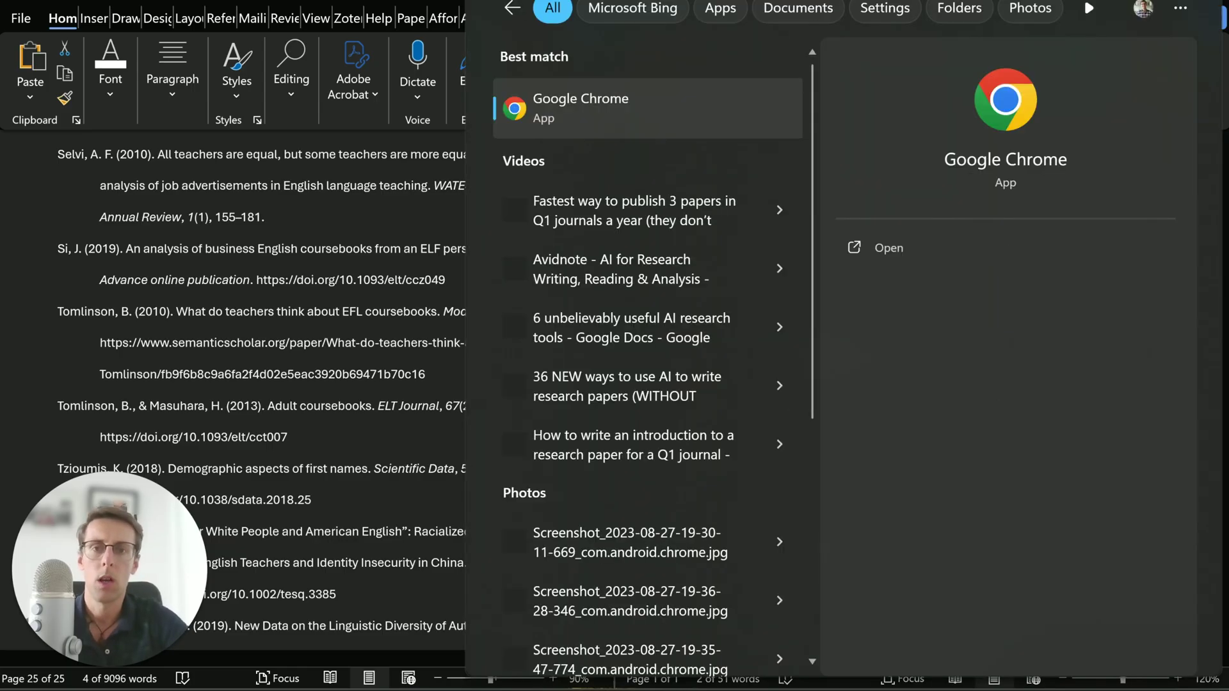
{"action": "key", "text": "Escape"}
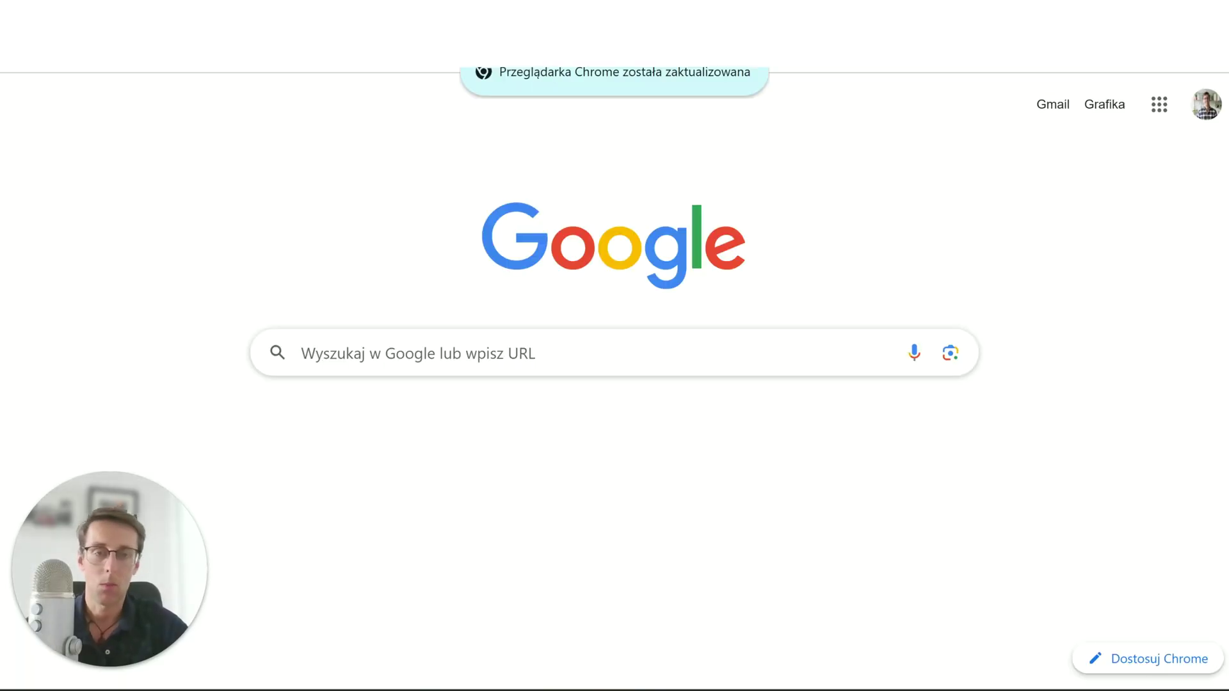
{"action": "type", "text": "applied linguistics journals"}
{"action": "key", "text": "Return"}
{"action": "scroll", "coordinate": [464, 458], "scroll_direction": "down", "scroll_amount": 4}
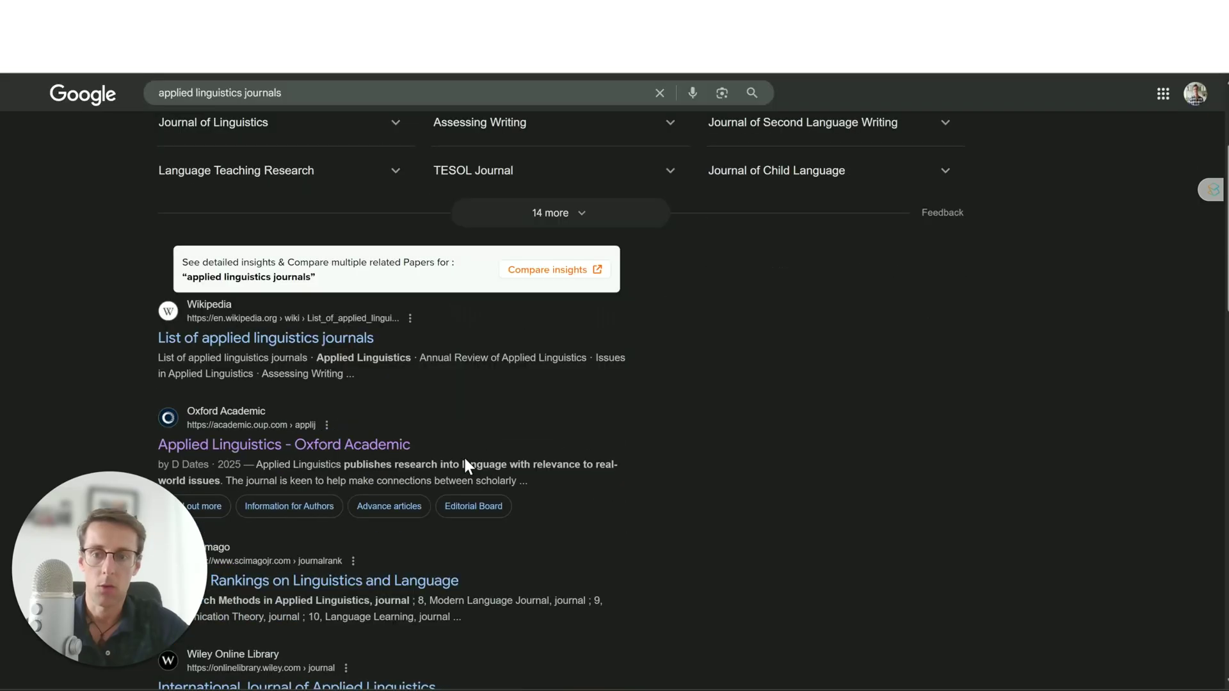
{"action": "left_click", "coordinate": [335, 395]}
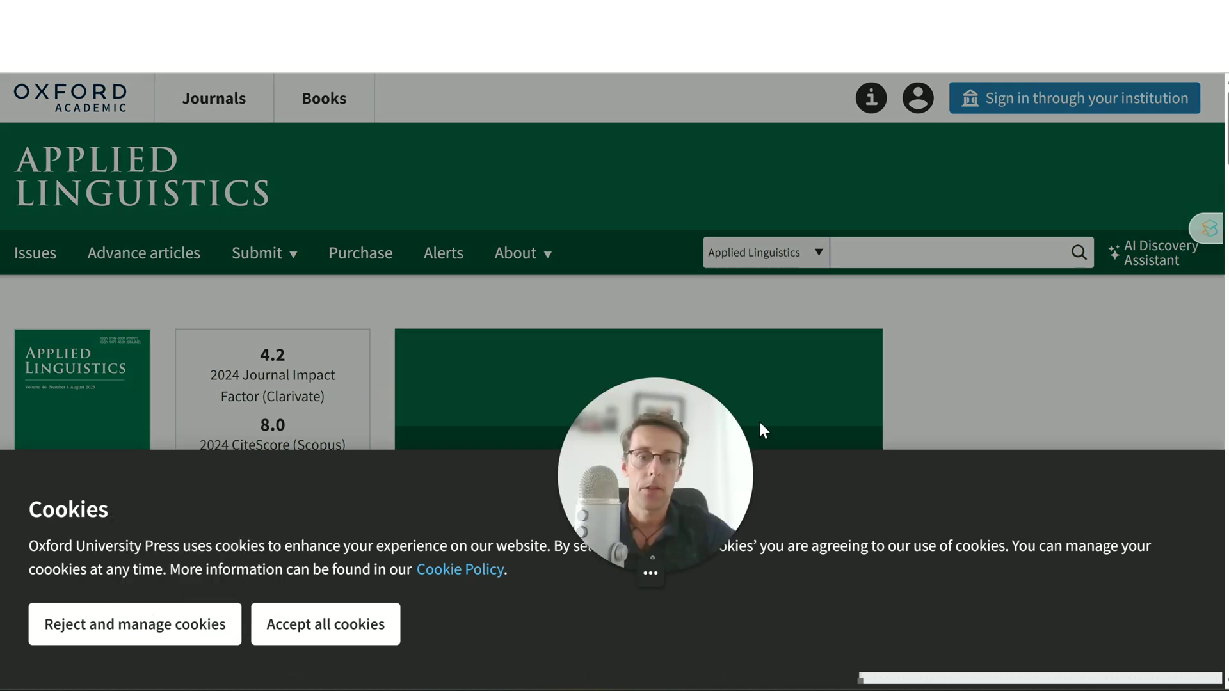
{"action": "left_click", "coordinate": [327, 625]}
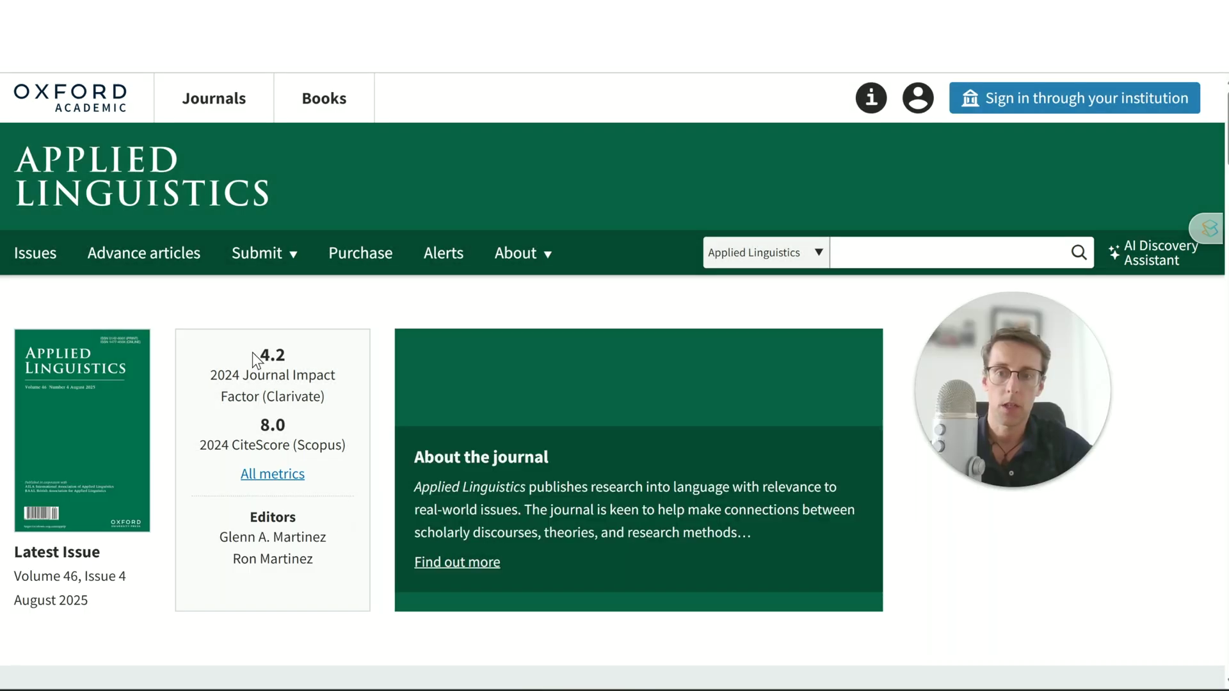
- Check the journal's impact factor, then open all its metrics and examine the Clarivate Linguistics ranking
{"action": "double_click", "coordinate": [272, 355]}
{"action": "left_click", "coordinate": [280, 354]}
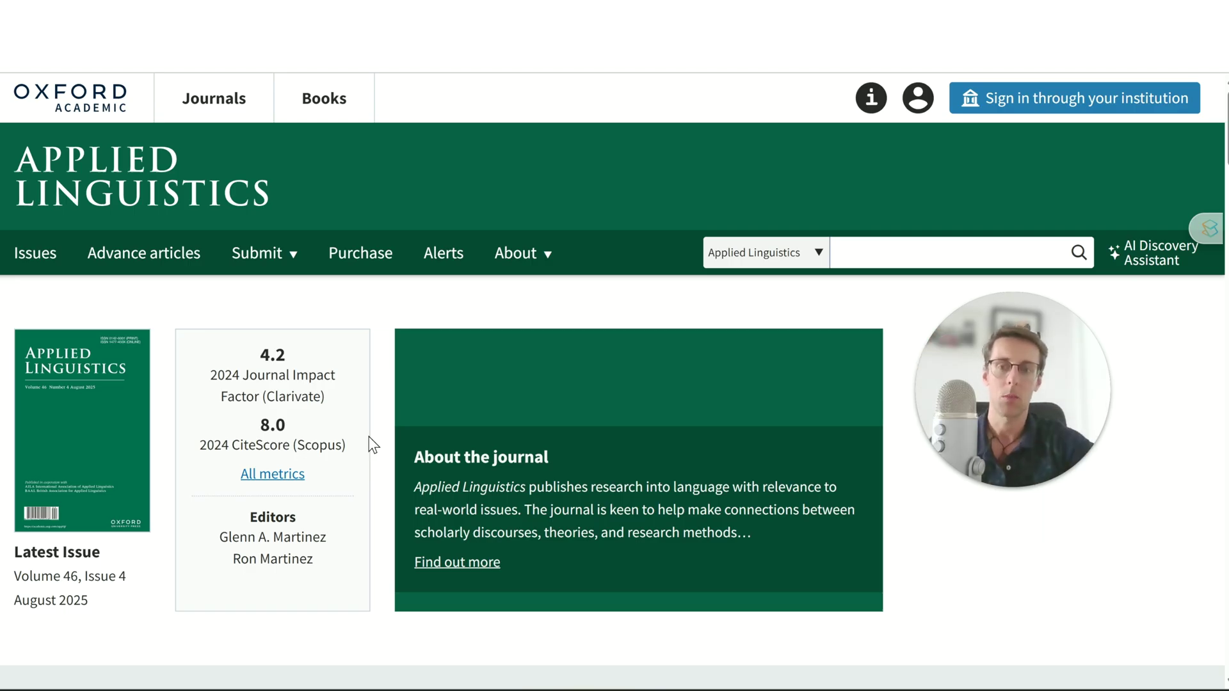
{"action": "left_click", "coordinate": [275, 475]}
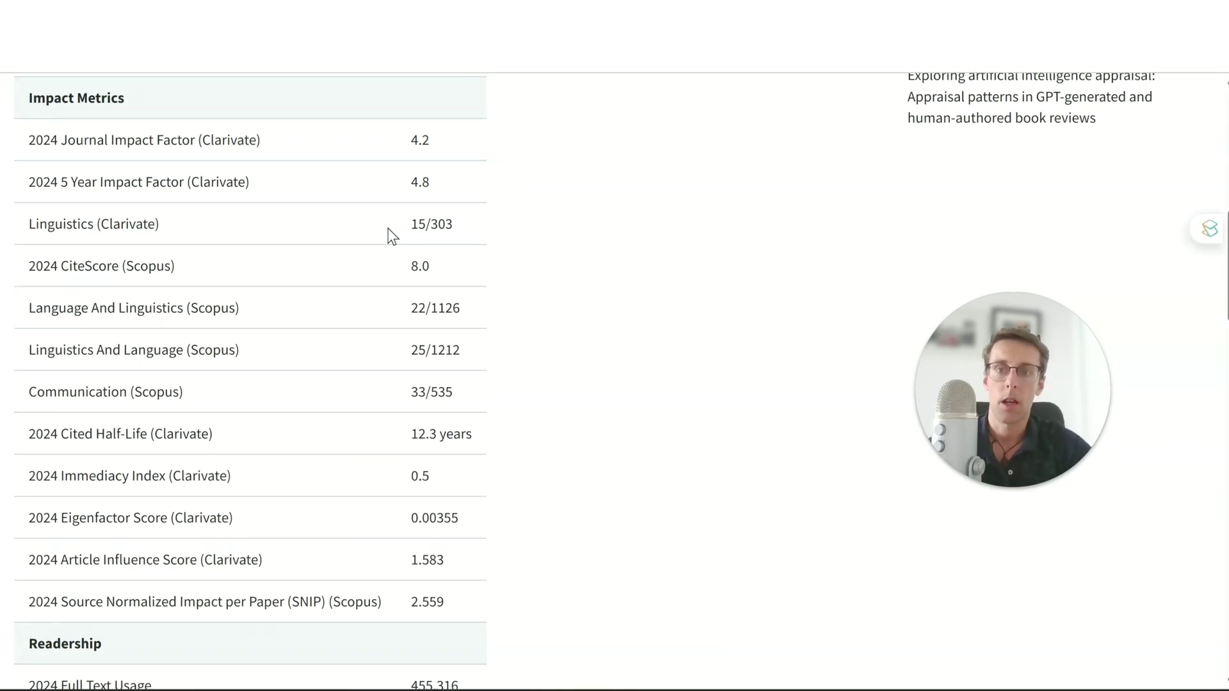
{"action": "left_click_drag", "start_coordinate": [418, 224], "coordinate": [429, 226]}
{"action": "left_click", "coordinate": [428, 225]}
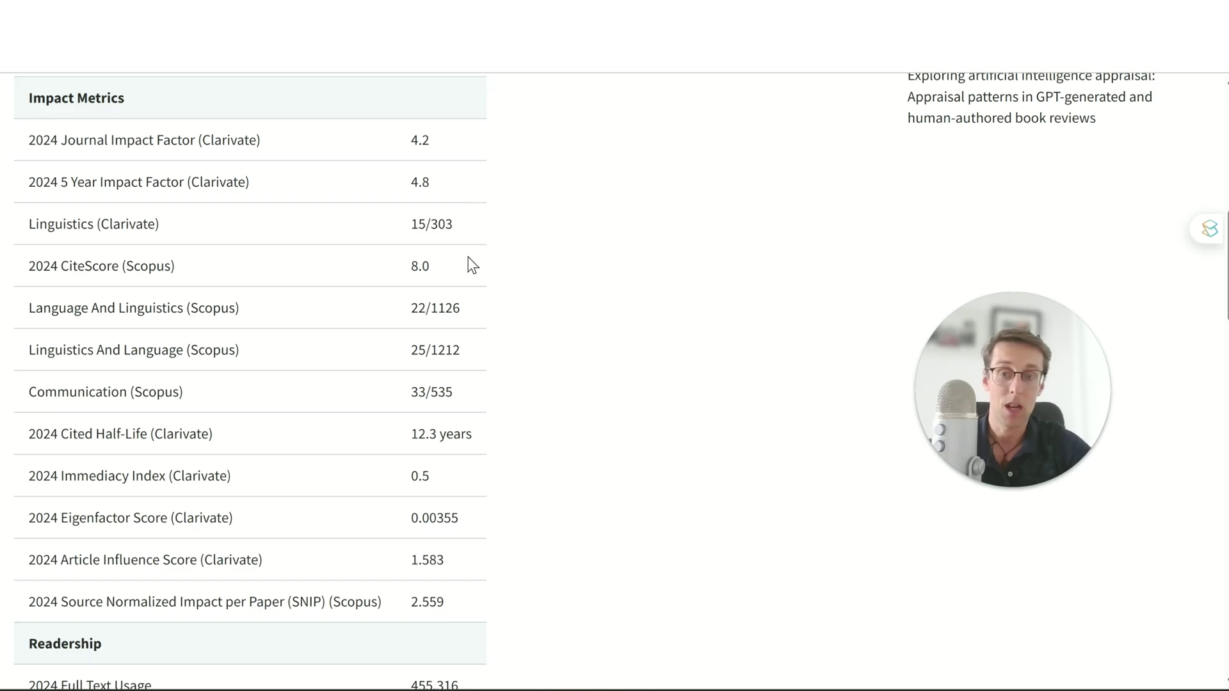
- Divide 15 by 303 in Calculator to work out the journal's Clarivate ranking percentile, then close Calculator
{"action": "key", "text": "super"}
{"action": "type", "text": "cal"}
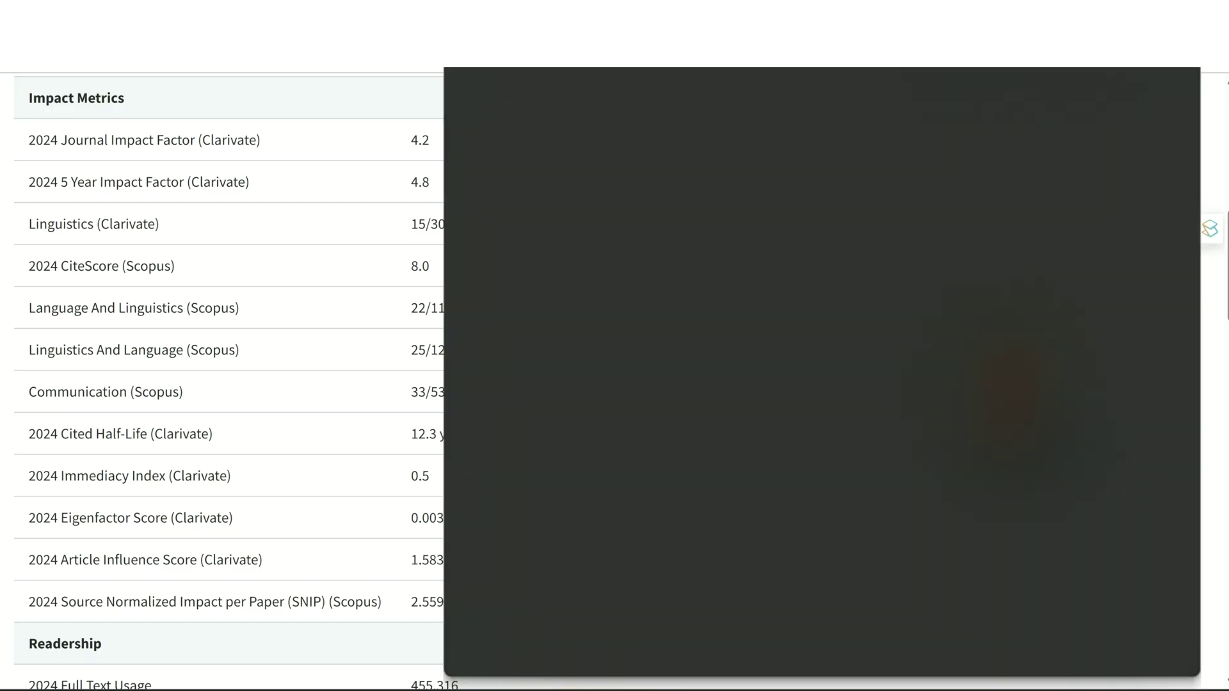
{"action": "key", "text": "Return"}
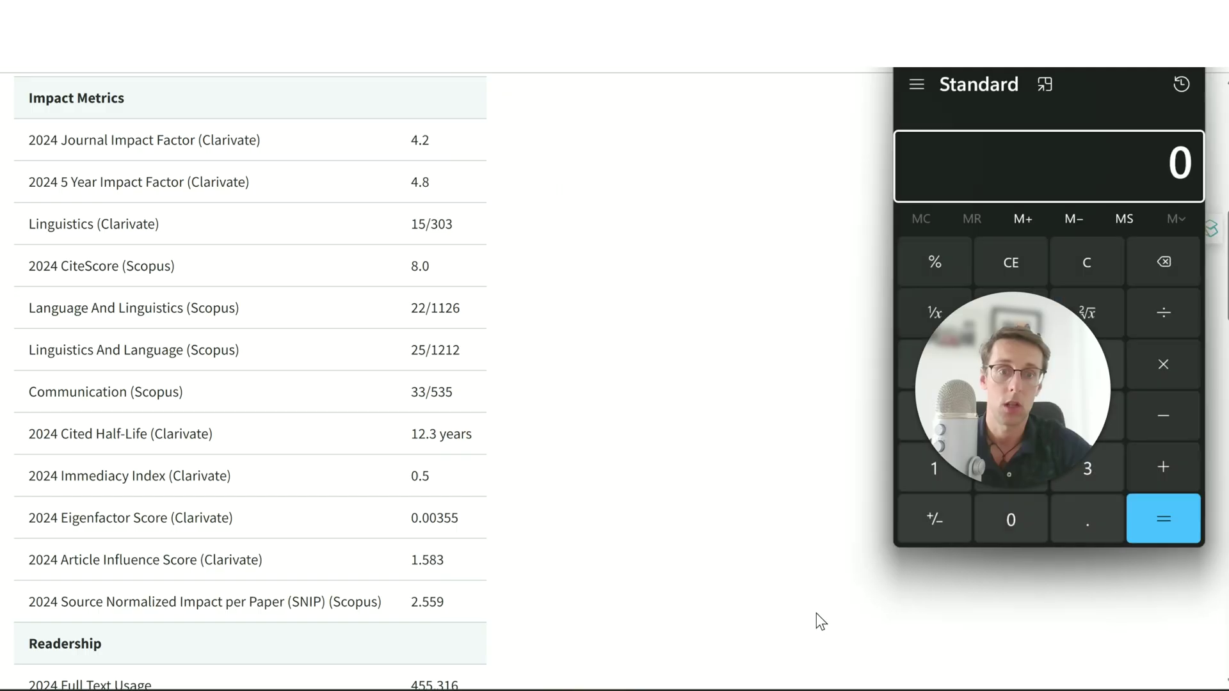
{"action": "left_click", "coordinate": [963, 462]}
{"action": "left_click", "coordinate": [1008, 425]}
{"action": "left_click", "coordinate": [1152, 330]}
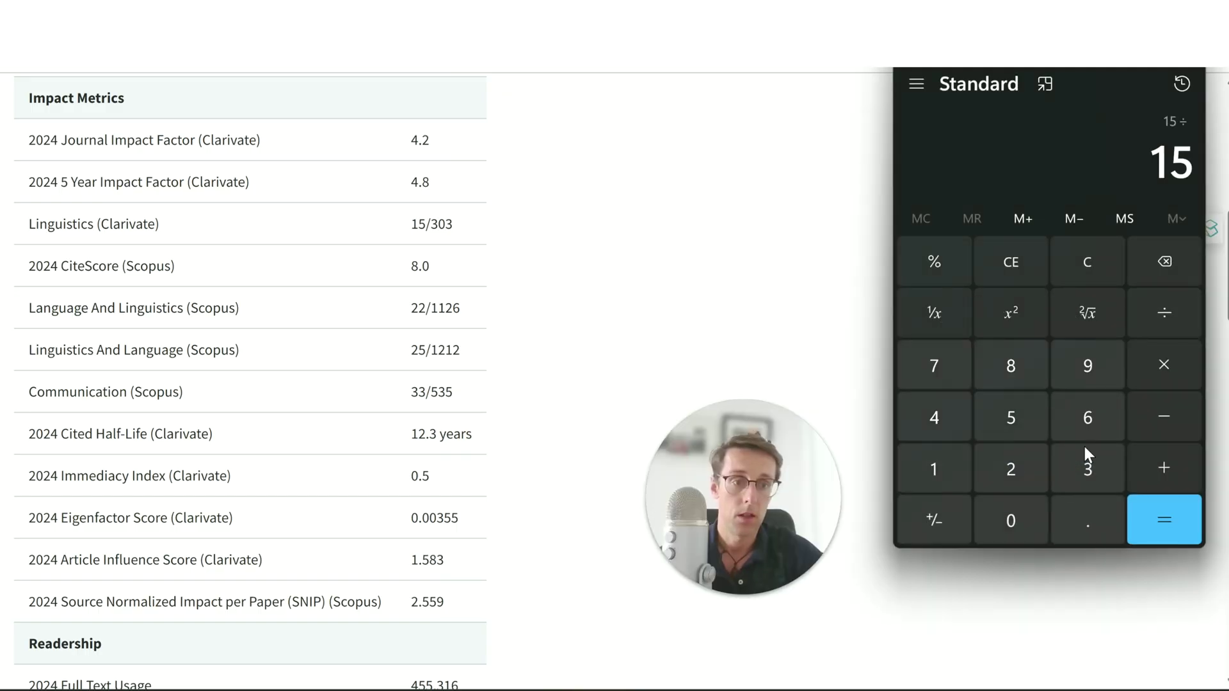
{"action": "left_click", "coordinate": [1078, 468]}
{"action": "left_click", "coordinate": [1021, 518]}
{"action": "left_click", "coordinate": [1080, 474]}
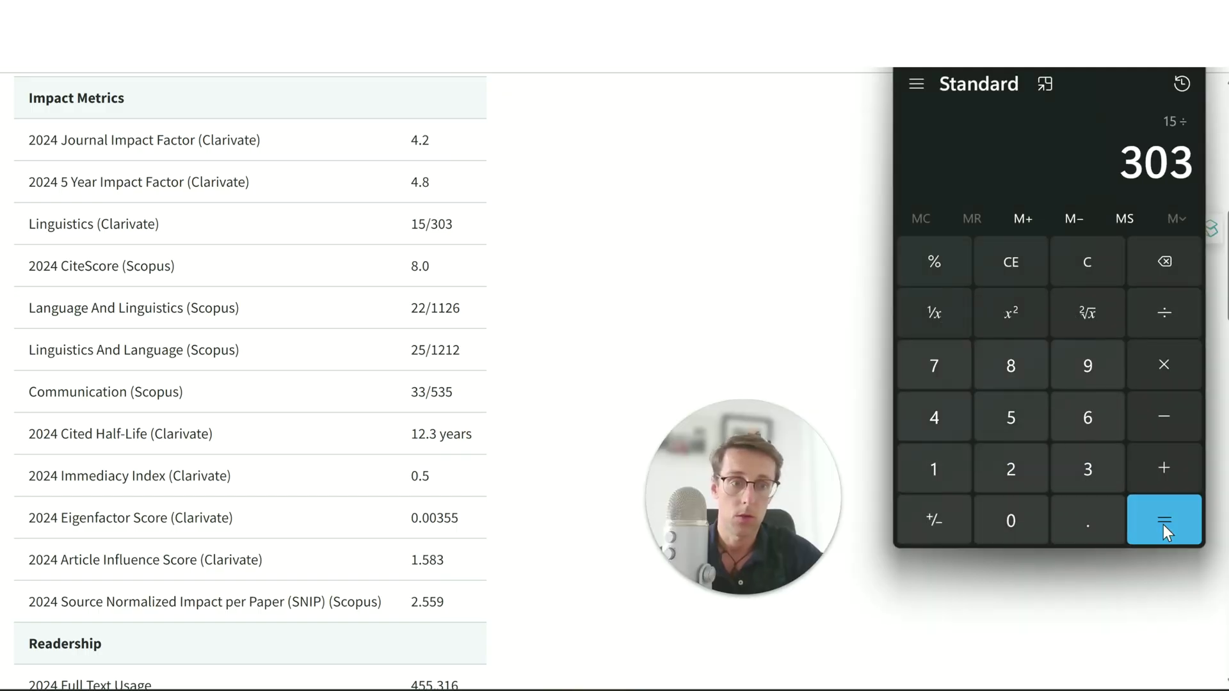
{"action": "left_click", "coordinate": [1163, 526]}
{"action": "left_click_drag", "start_coordinate": [965, 154], "coordinate": [916, 159]}
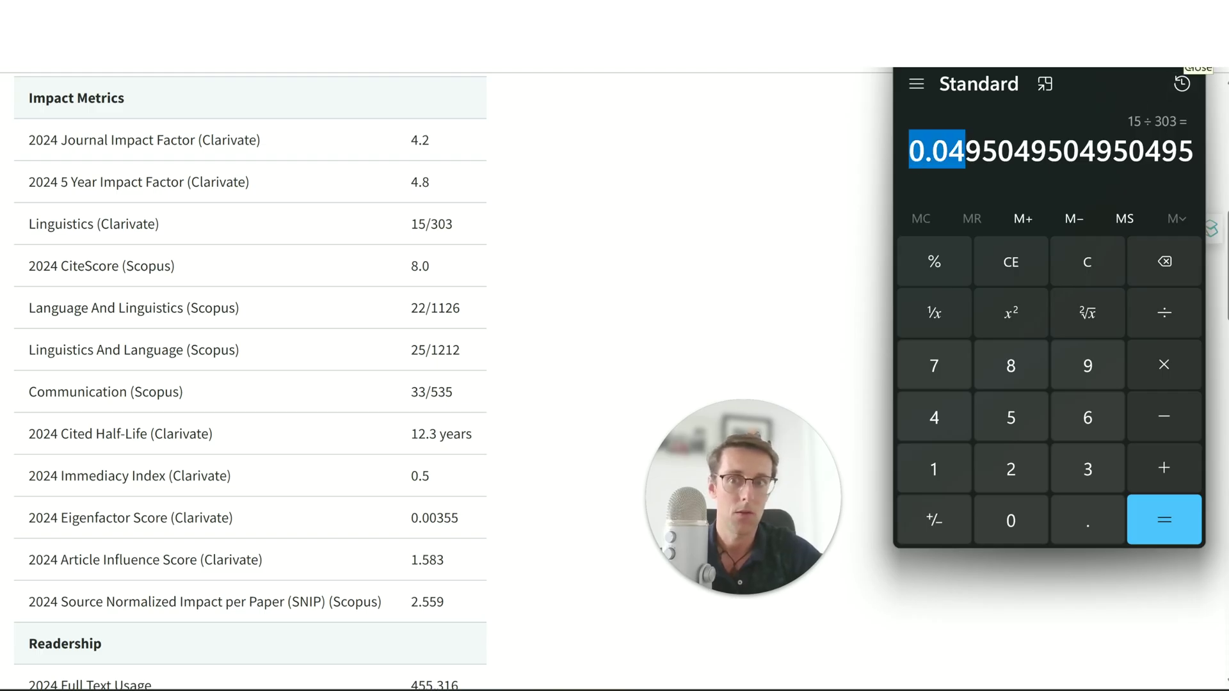
{"action": "left_click", "coordinate": [1196, 70]}
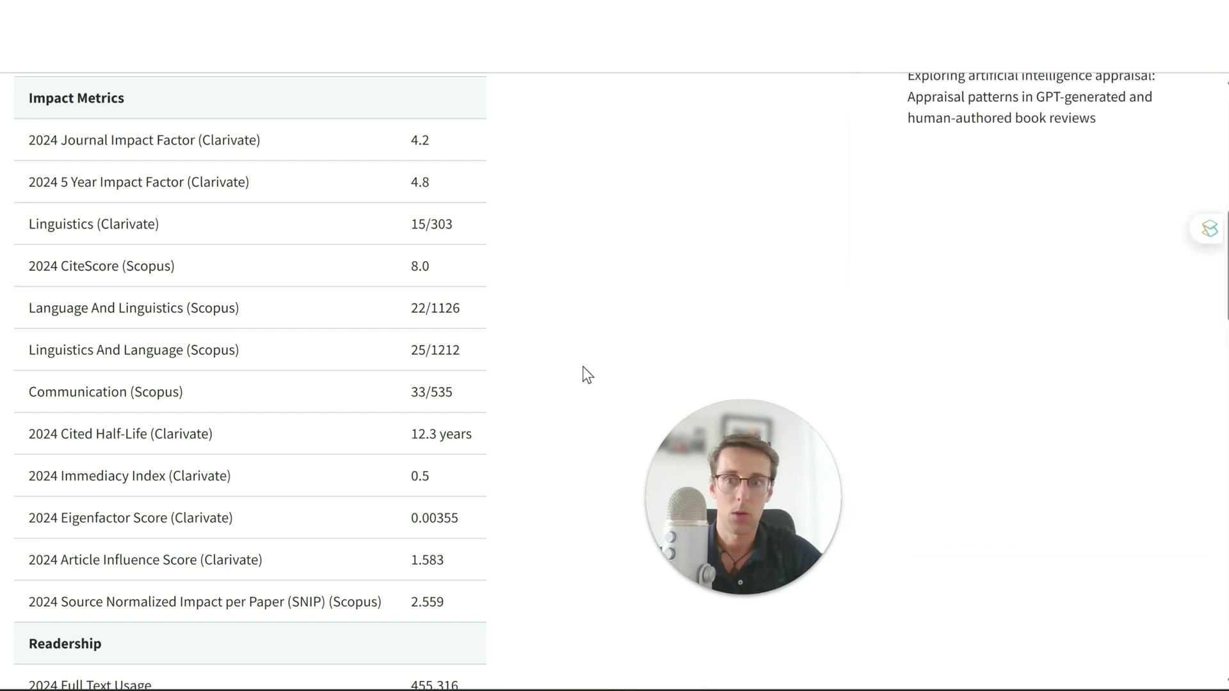
- Review the journal's remaining impact metrics, its peer review decision times and its stated aims
{"action": "scroll", "coordinate": [588, 375], "scroll_direction": "up", "scroll_amount": 1}
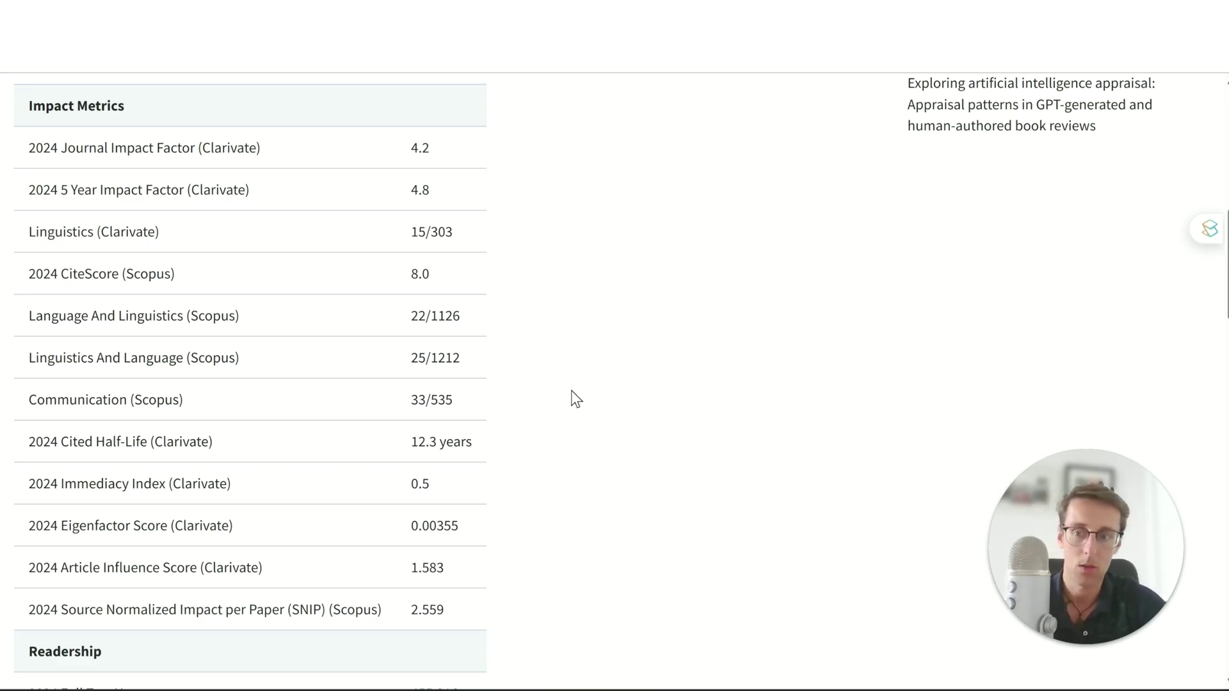
{"action": "scroll", "coordinate": [576, 398], "scroll_direction": "down", "scroll_amount": 6}
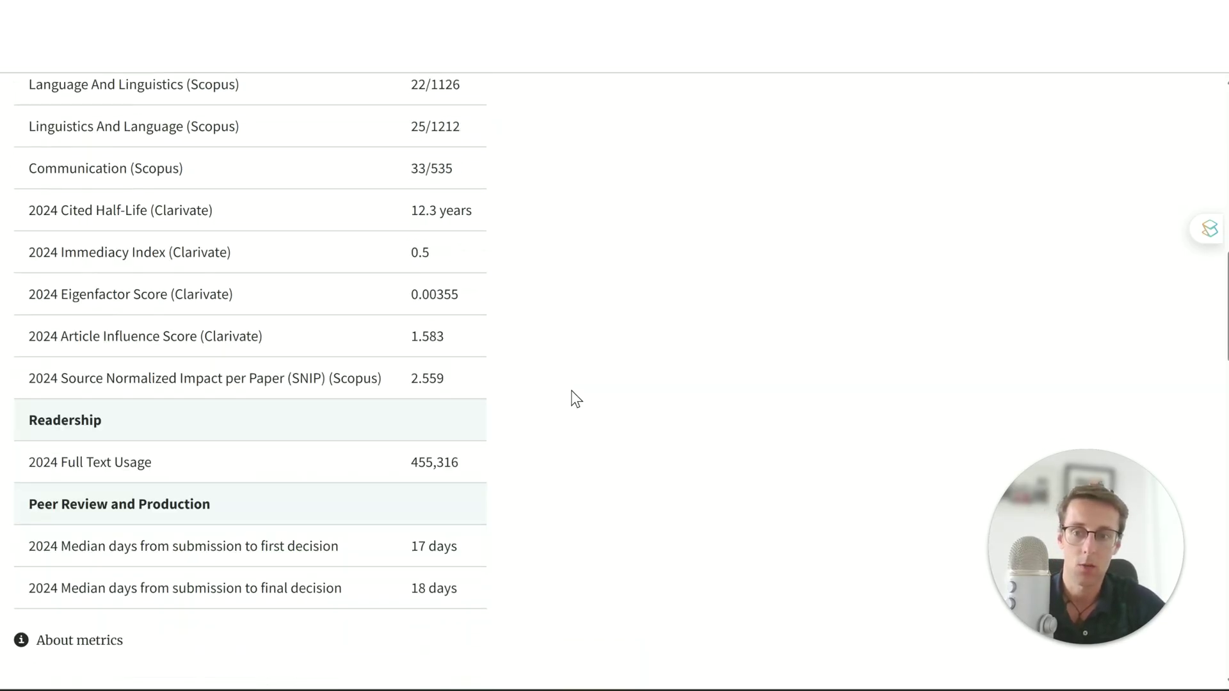
{"action": "scroll", "coordinate": [576, 398], "scroll_direction": "down", "scroll_amount": 2}
{"action": "scroll", "coordinate": [576, 398], "scroll_direction": "up", "scroll_amount": 6}
{"action": "scroll", "coordinate": [576, 398], "scroll_direction": "up", "scroll_amount": 6}
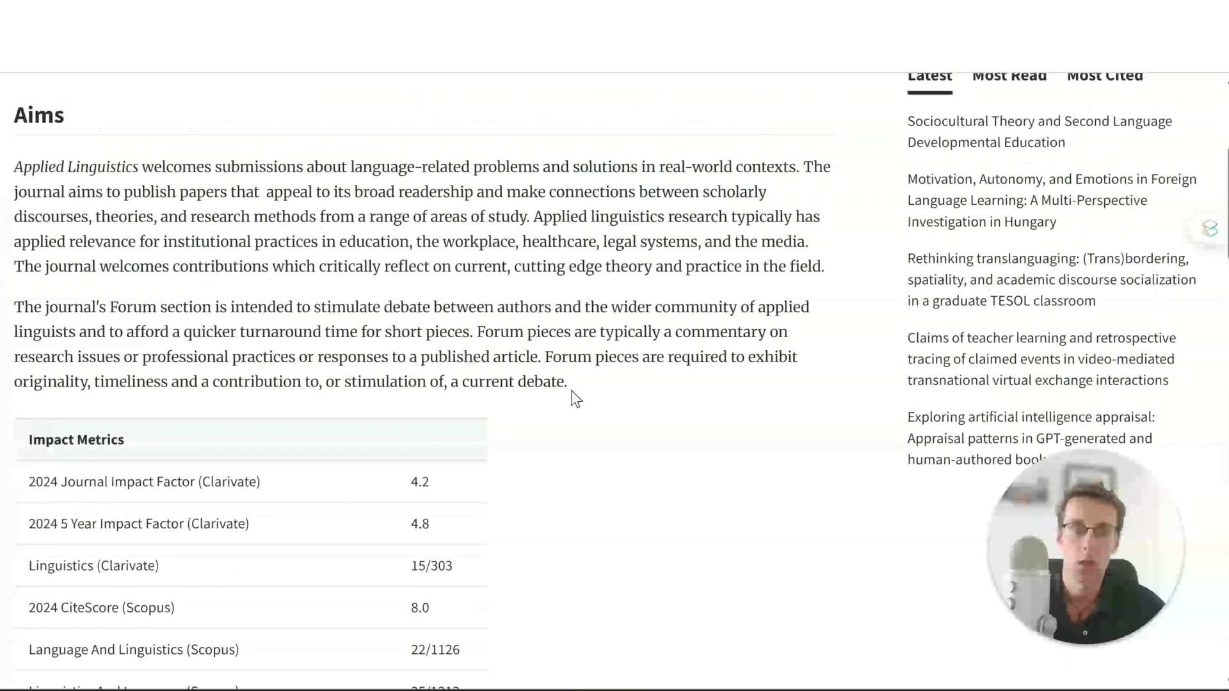
{"action": "scroll", "coordinate": [575, 398], "scroll_direction": "up", "scroll_amount": 3}
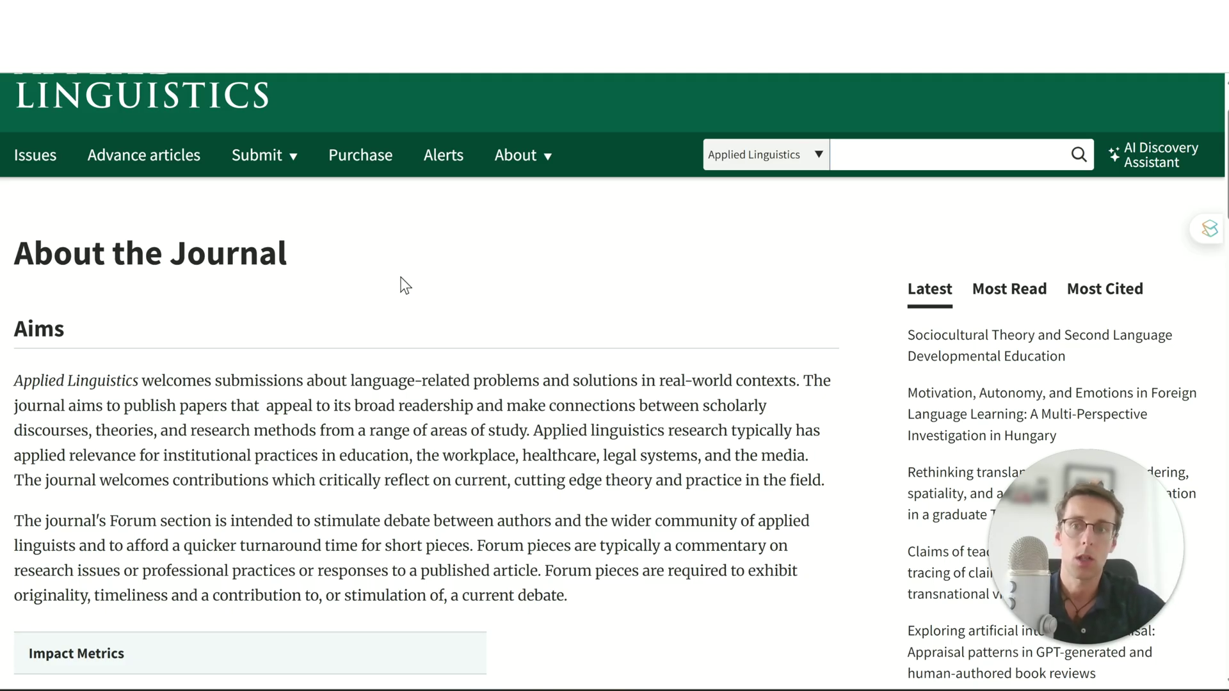
- Switch to Word and append "– top 4% journal, IF 4.8, already published a study there 2 years ago" to the Applied Linguistics entry
{"action": "mouse_move", "coordinate": [825, 621]}
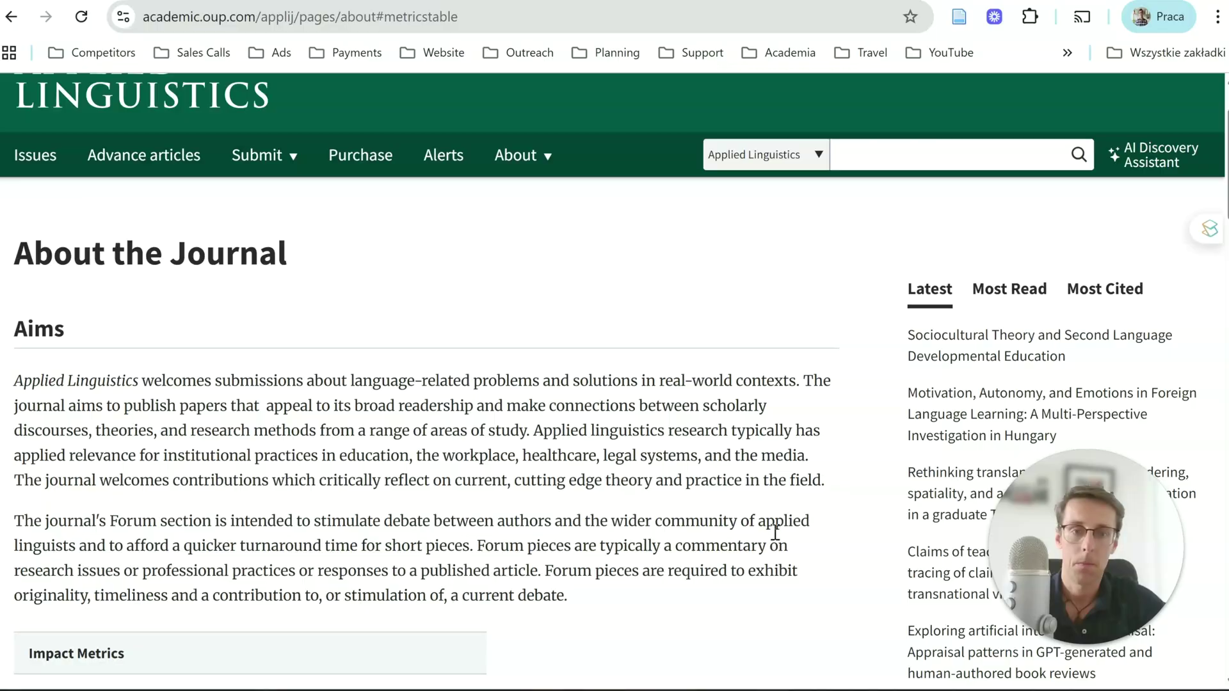
{"action": "left_click", "coordinate": [672, 649]}
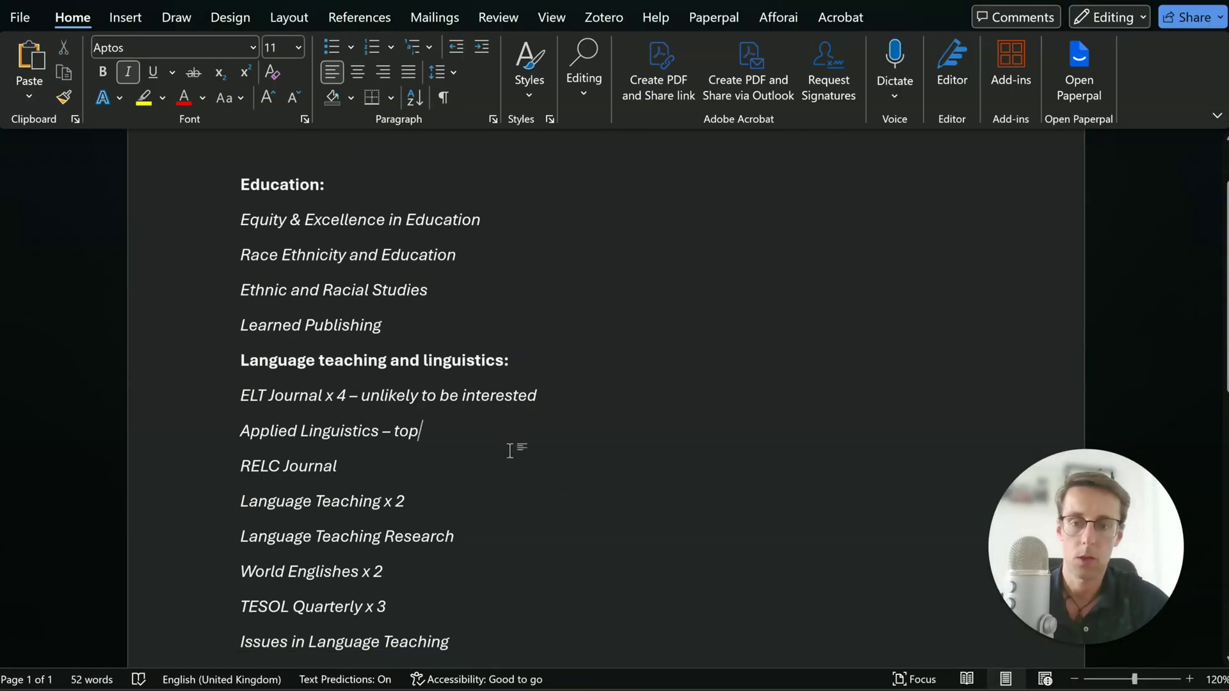
{"action": "type", "text": "4% journa"}
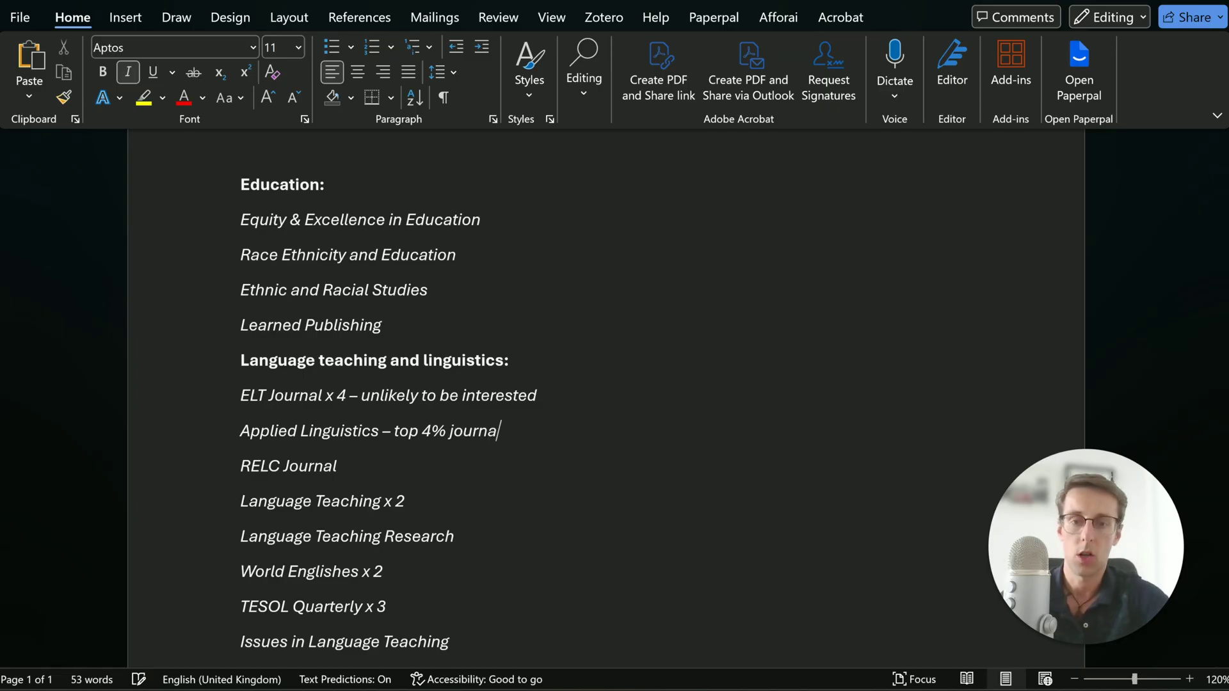
{"action": "type", "text": "l, IF 4."}
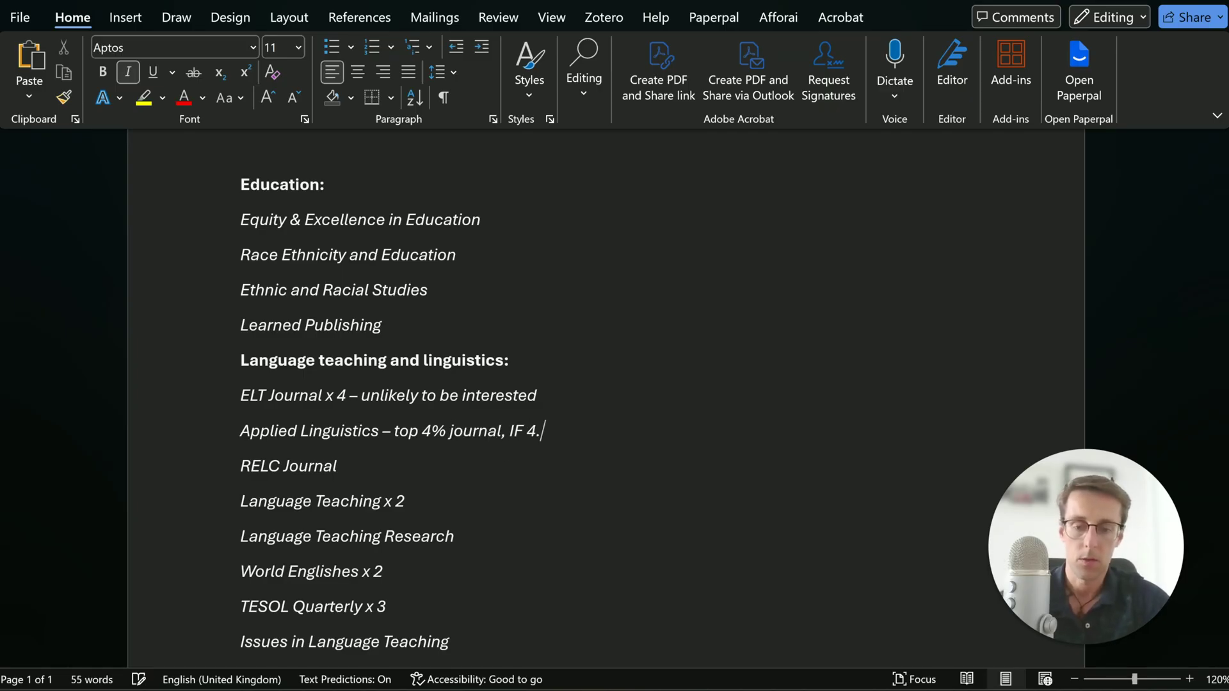
{"action": "type", "text": "8, already published a study there 2 "}
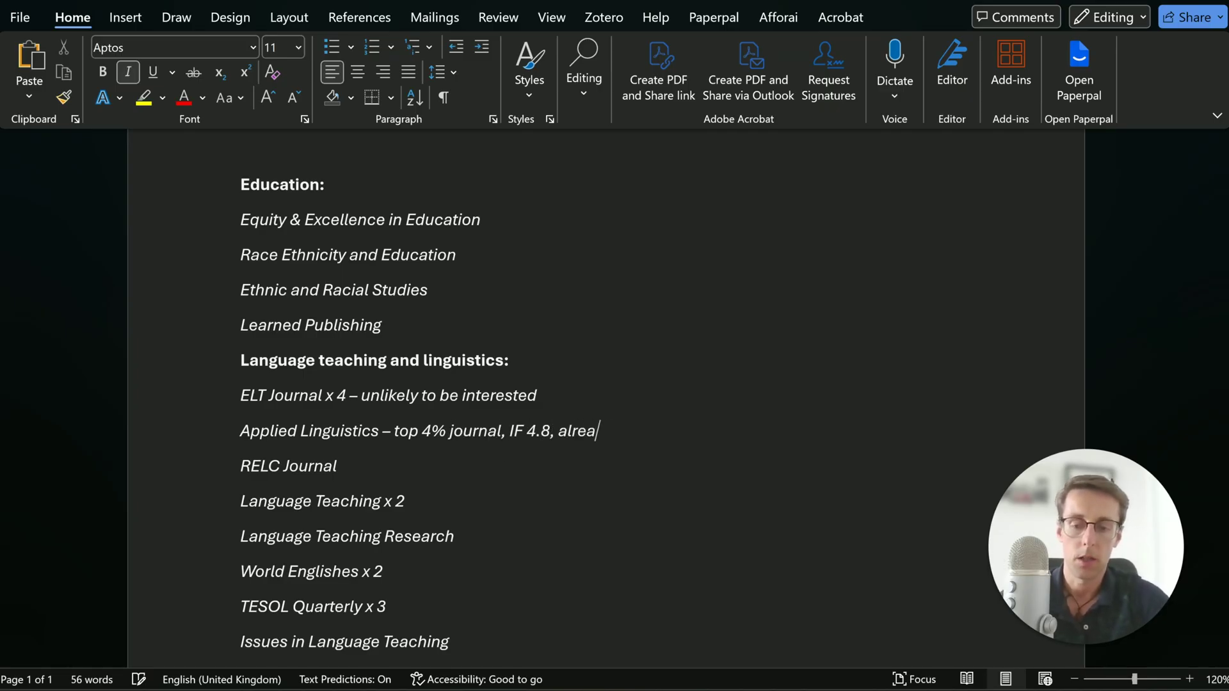
{"action": "type", "text": "years ago"}
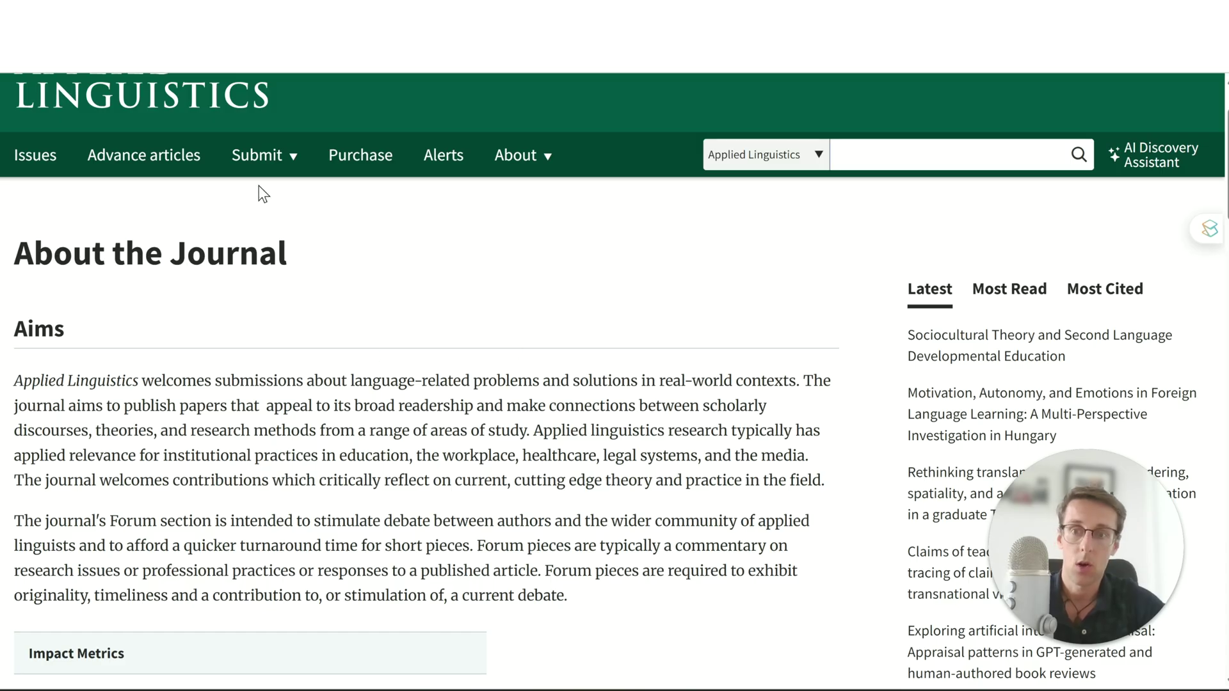
- Return to the Applied Linguistics website in Chrome and read the author guidelines on suitable topics, article types and word limits
{"action": "mouse_move", "coordinate": [288, 158]}
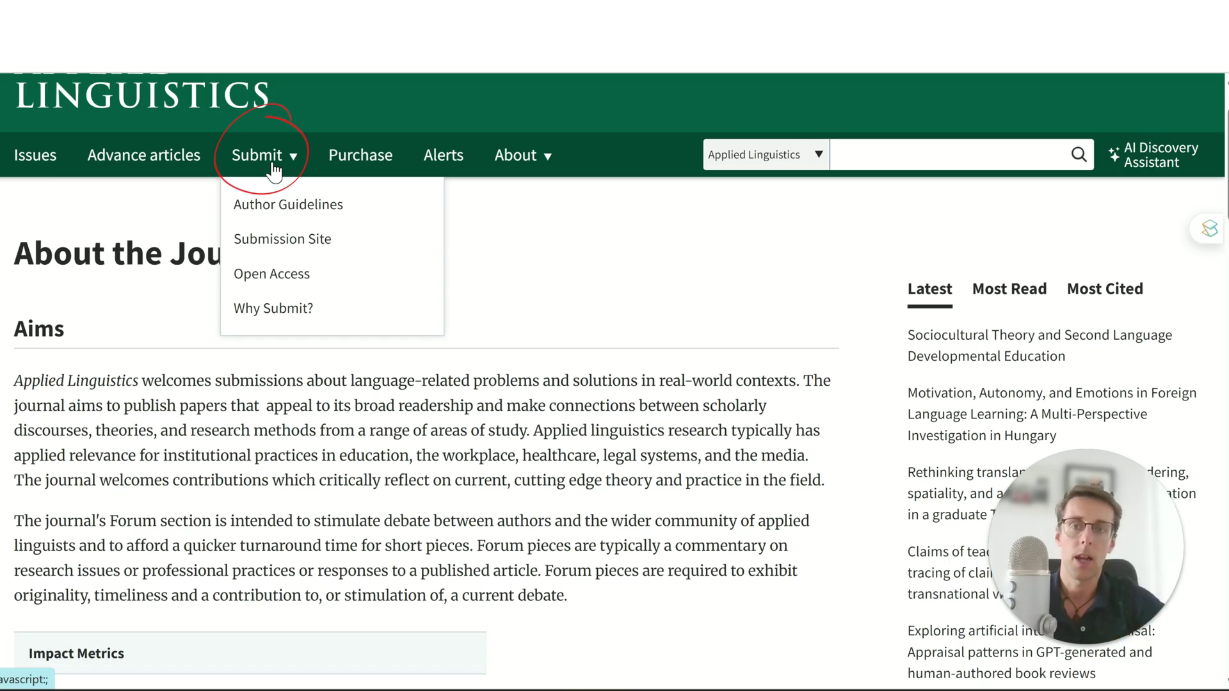
{"action": "left_click", "coordinate": [306, 211]}
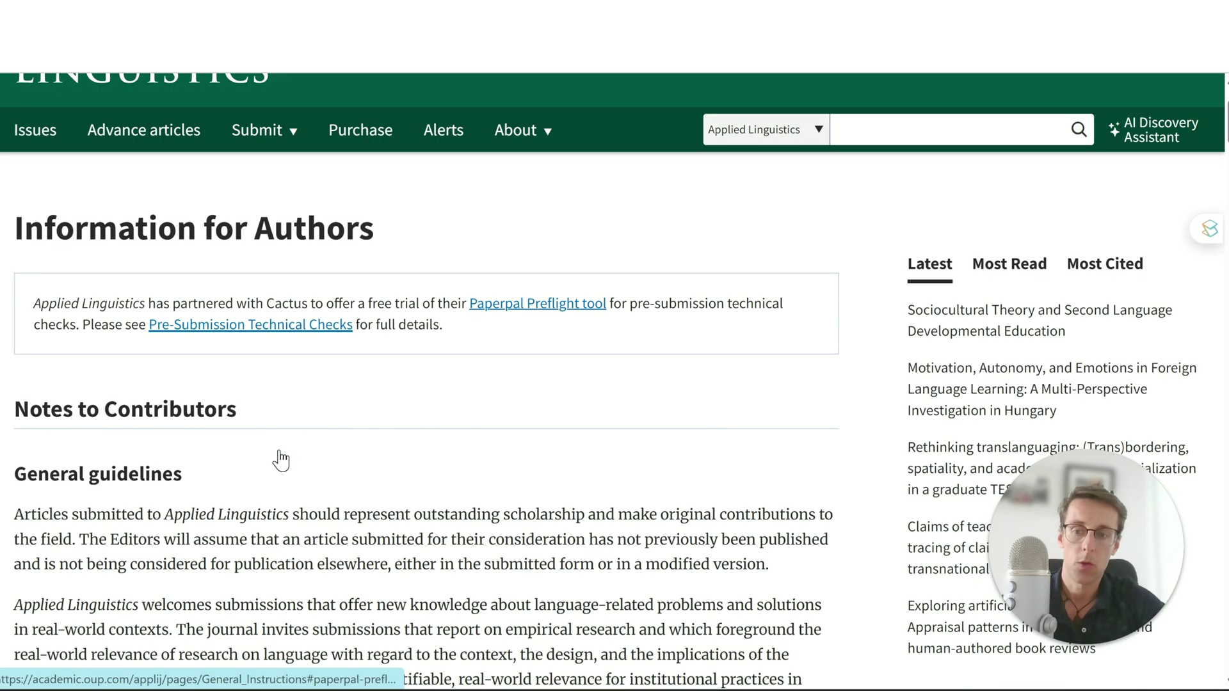
{"action": "scroll", "coordinate": [280, 459], "scroll_direction": "down", "scroll_amount": 5}
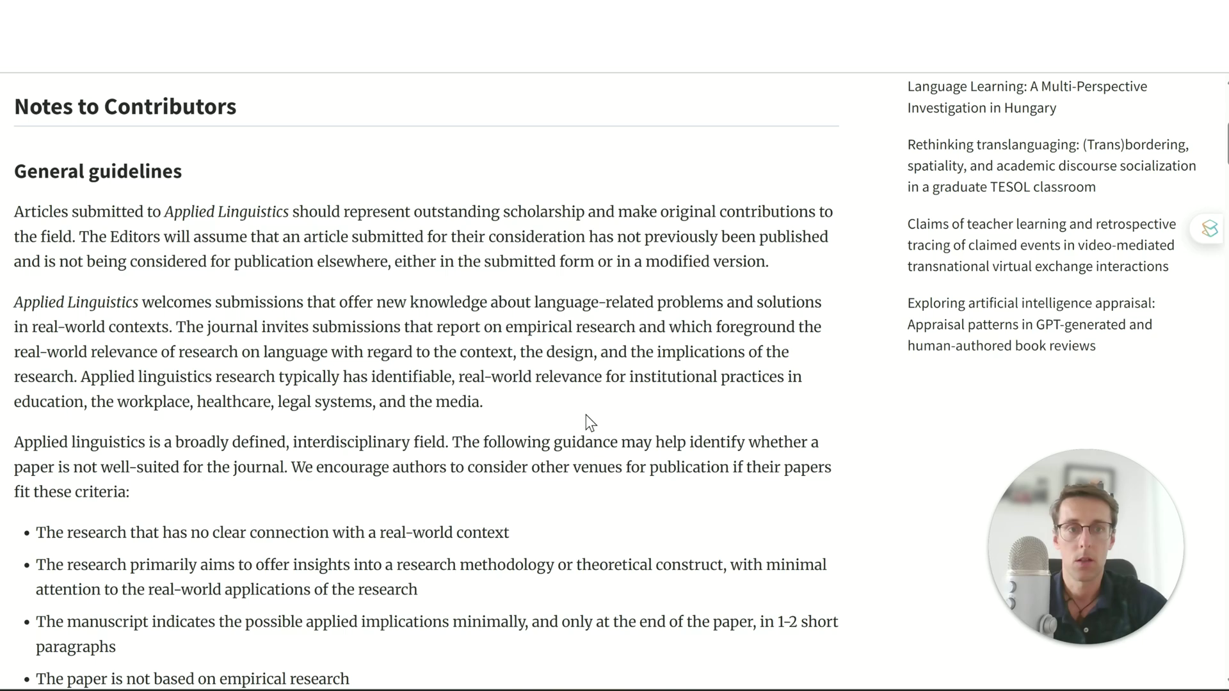
{"action": "scroll", "coordinate": [589, 422], "scroll_direction": "up", "scroll_amount": 1}
{"action": "scroll", "coordinate": [590, 422], "scroll_direction": "down", "scroll_amount": 6}
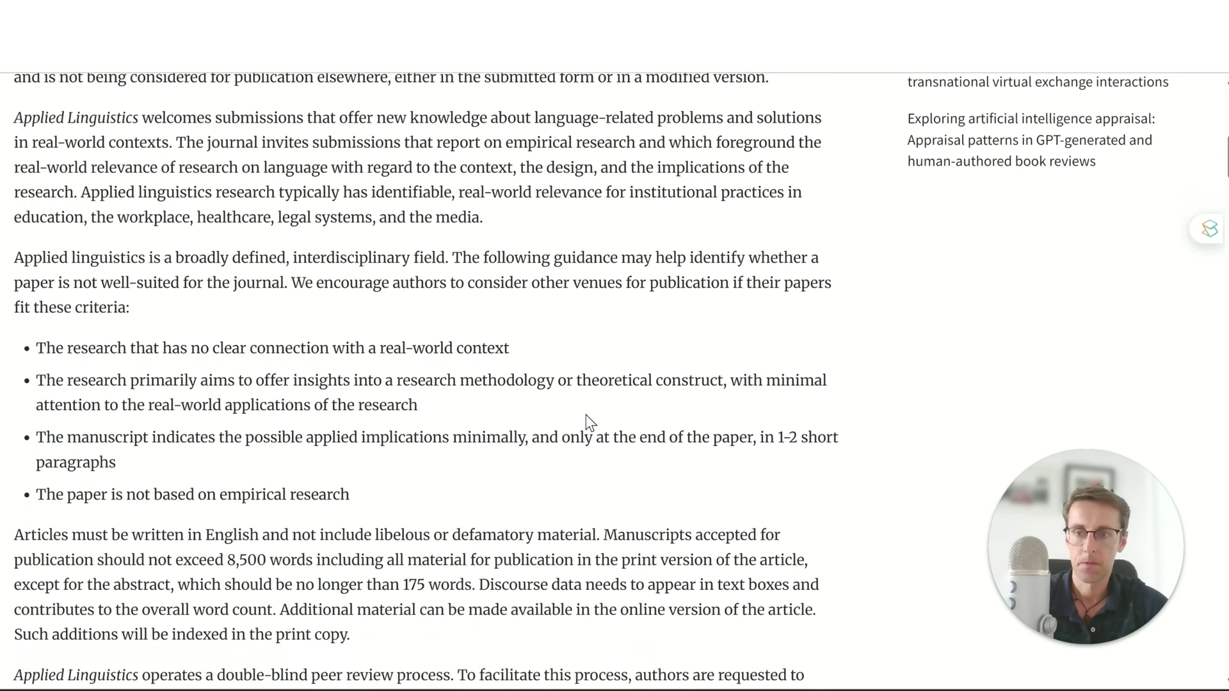
- Examine the Applied Linguistics criteria for papers not suited to the journal, then switch back to the shortlist in Word
{"action": "scroll", "coordinate": [462, 361], "scroll_direction": "up", "scroll_amount": 1}
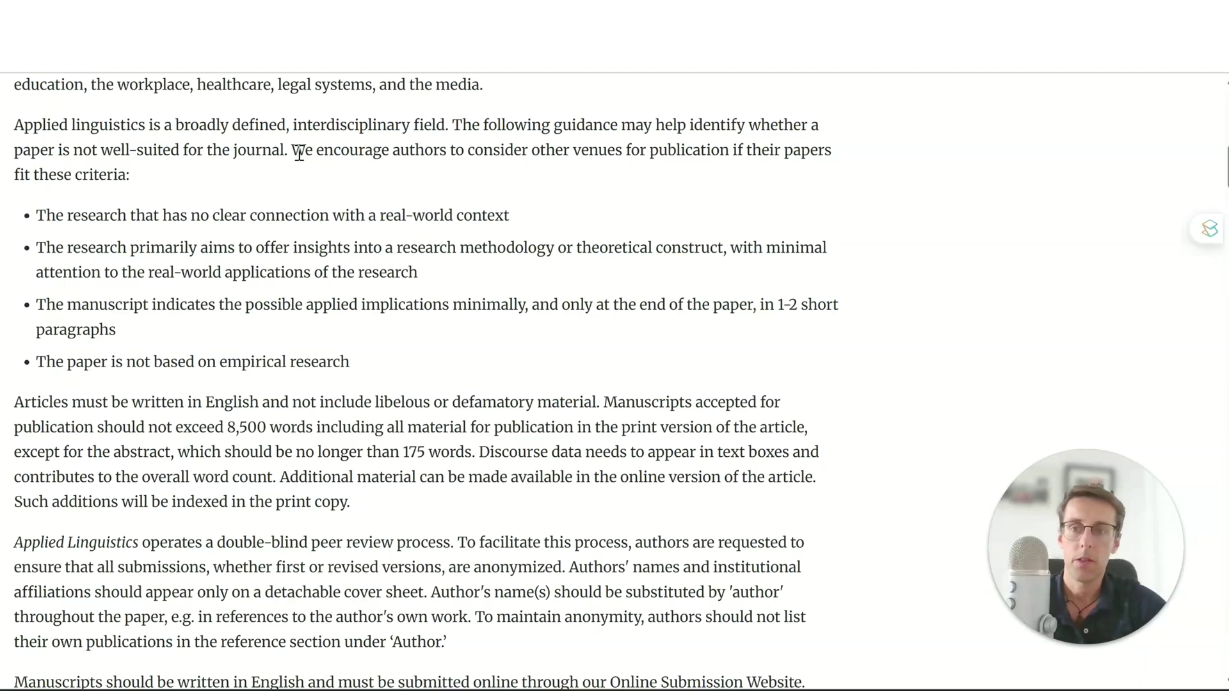
{"action": "left_click_drag", "start_coordinate": [352, 362], "coordinate": [36, 215]}
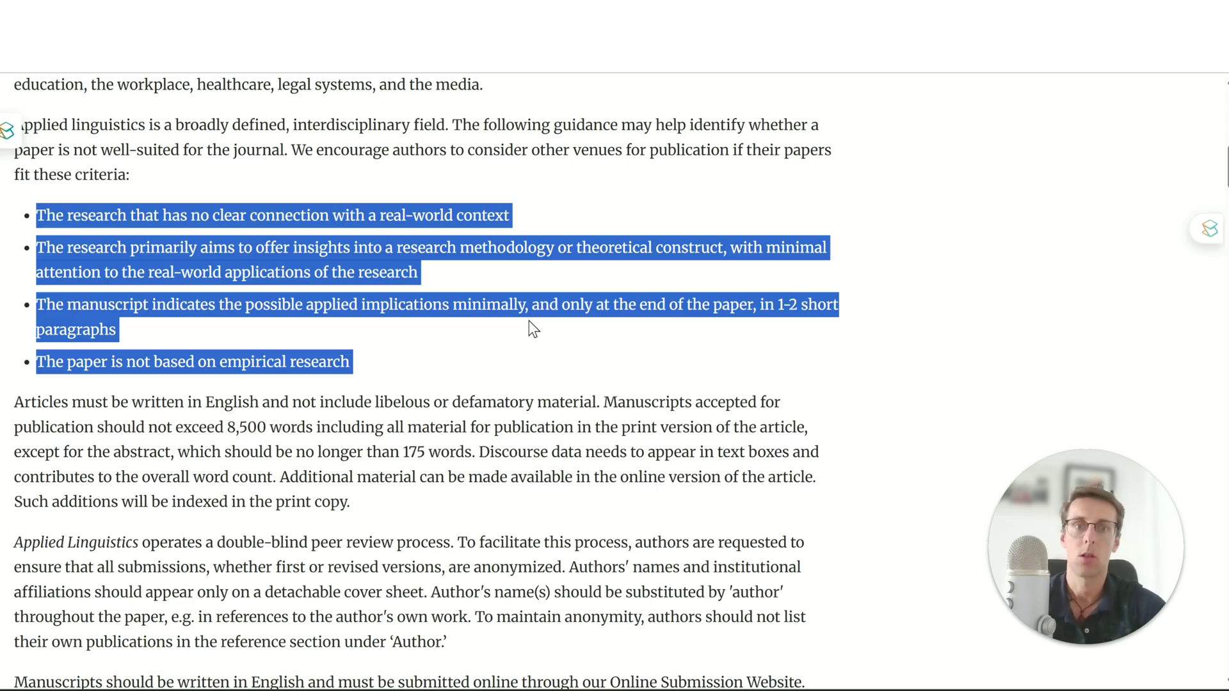
{"action": "left_click", "coordinate": [377, 339]}
{"action": "scroll", "coordinate": [437, 414], "scroll_direction": "up", "scroll_amount": 2}
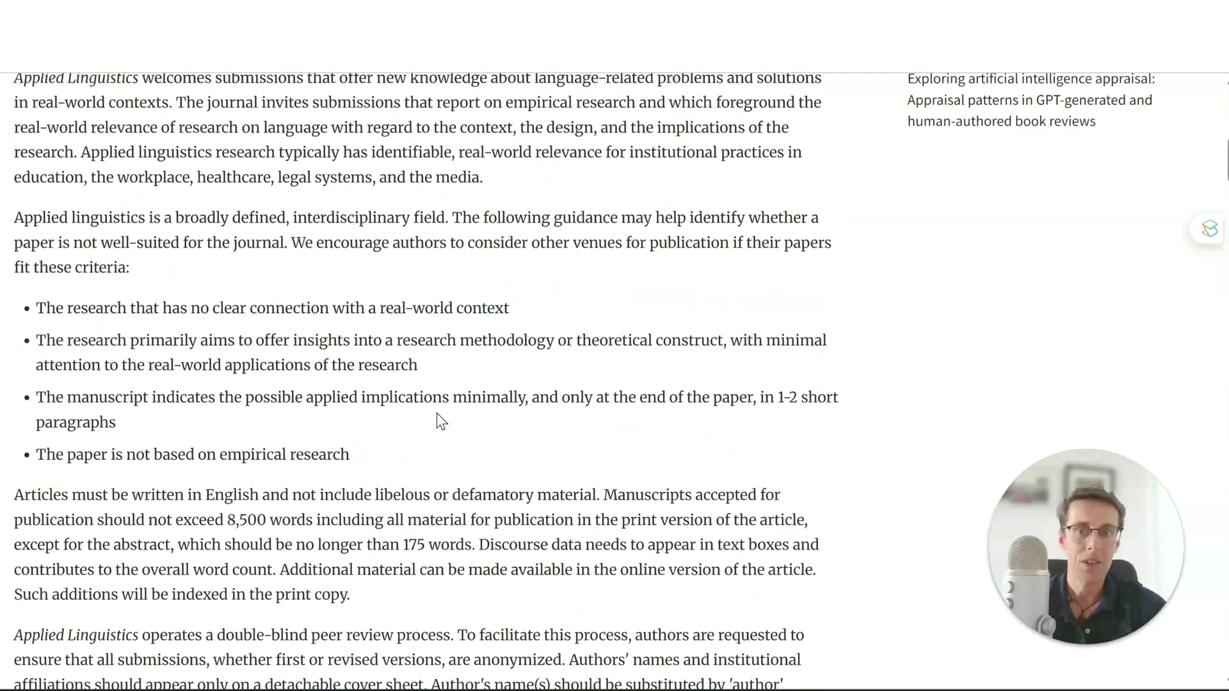
{"action": "scroll", "coordinate": [437, 412], "scroll_direction": "up", "scroll_amount": 3}
{"action": "scroll", "coordinate": [558, 433], "scroll_direction": "up", "scroll_amount": 3}
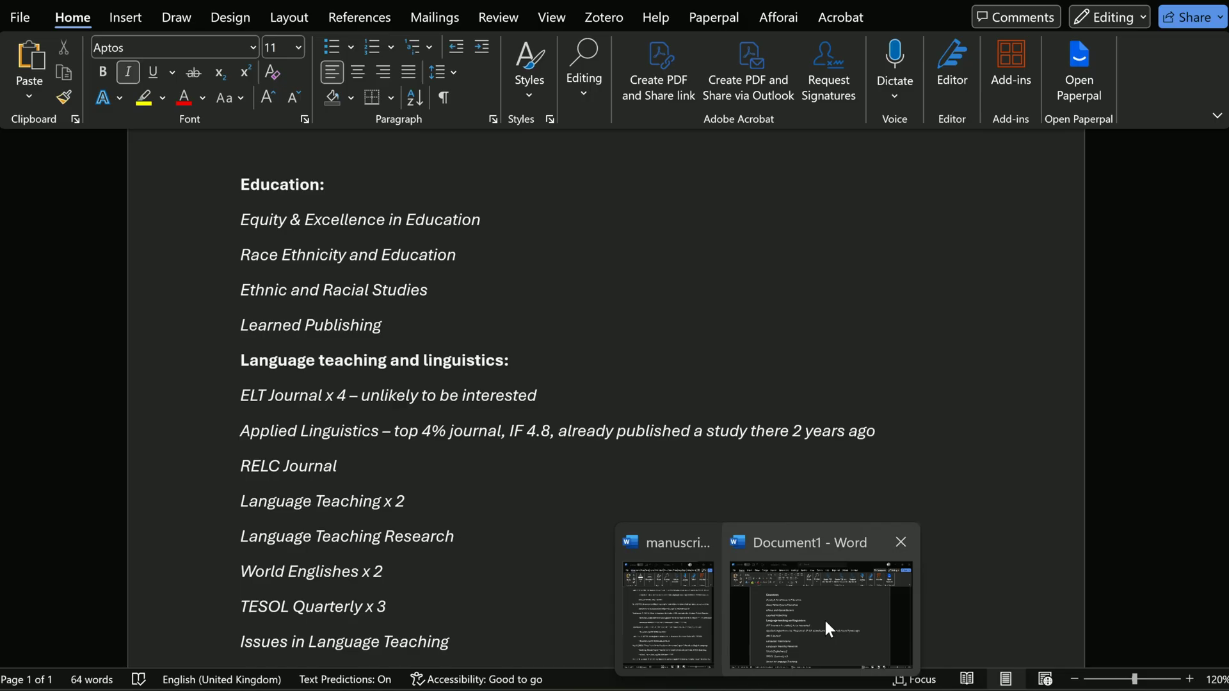
{"action": "left_click", "coordinate": [825, 622]}
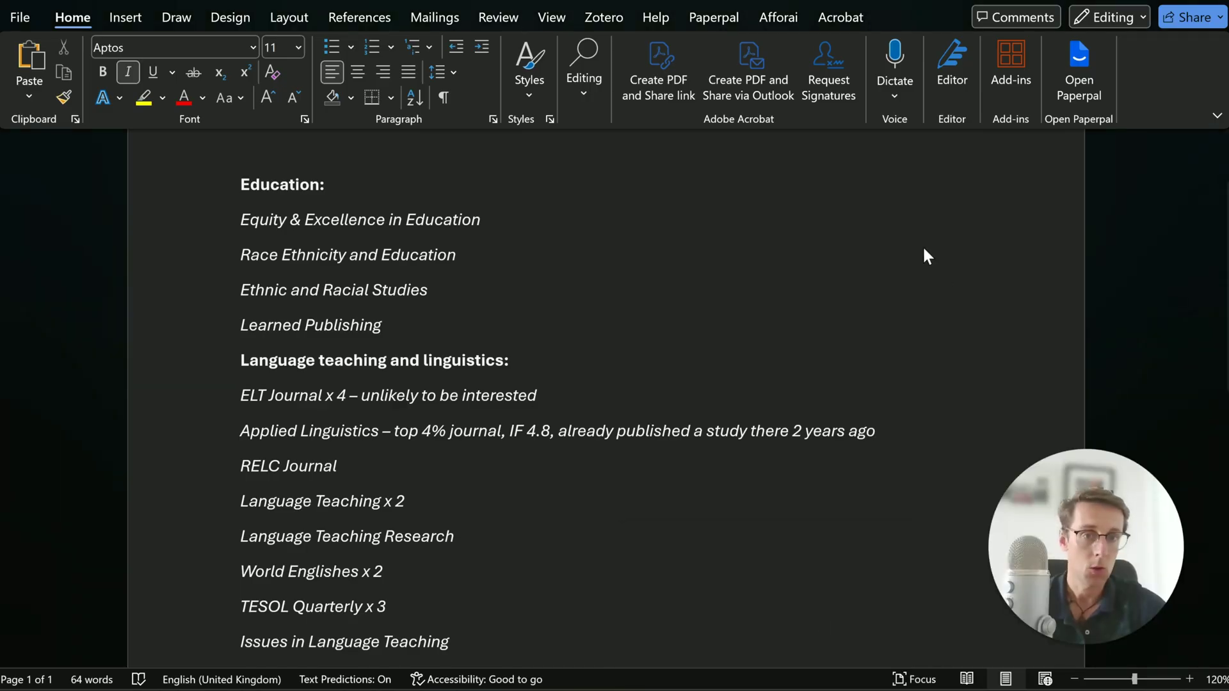
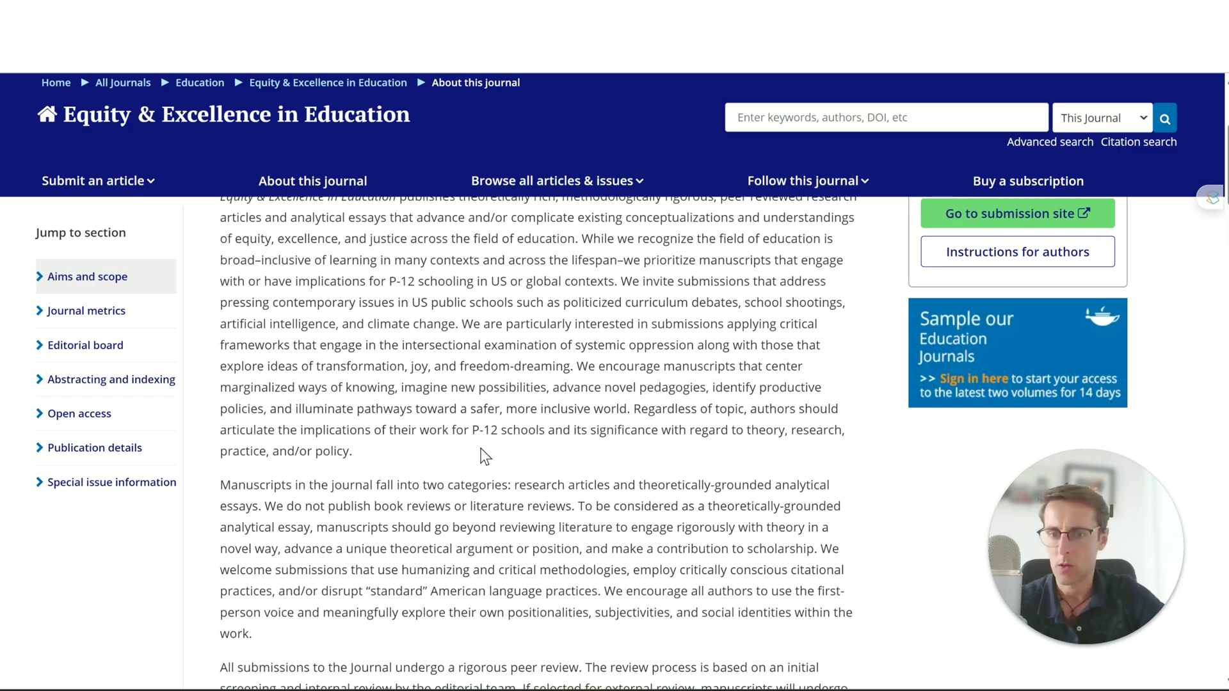
- Read the aims and scope of Equity & Excellence in Education, highlighting the requirement to articulate implications for P-12 schools
{"action": "scroll", "coordinate": [485, 456], "scroll_direction": "down", "scroll_amount": 1}
{"action": "left_click_drag", "start_coordinate": [750, 360], "coordinate": [549, 385]}
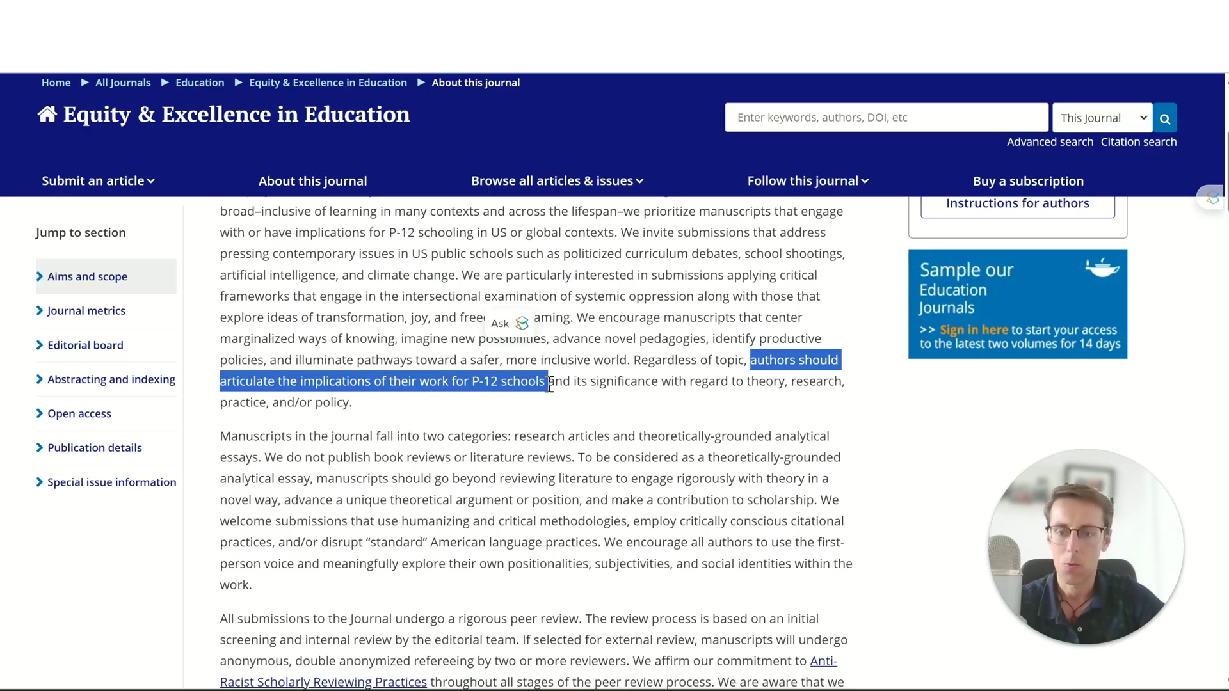
{"action": "scroll", "coordinate": [455, 498], "scroll_direction": "down", "scroll_amount": 1}
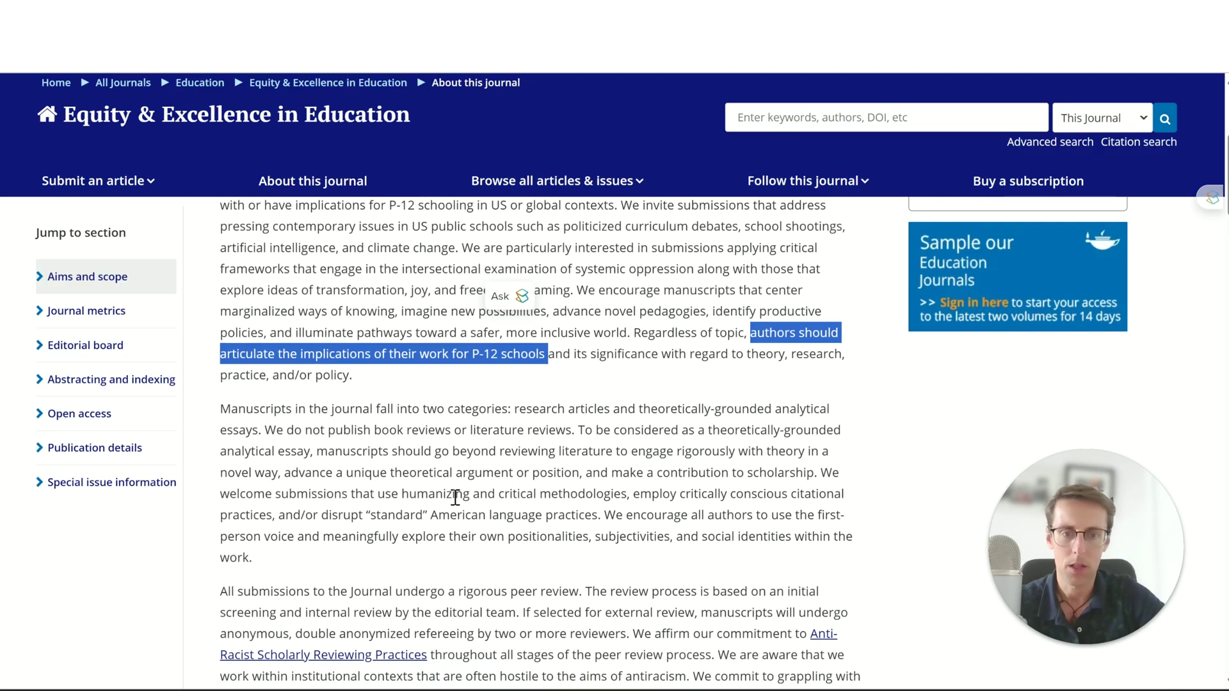
{"action": "scroll", "coordinate": [455, 498], "scroll_direction": "up", "scroll_amount": 2}
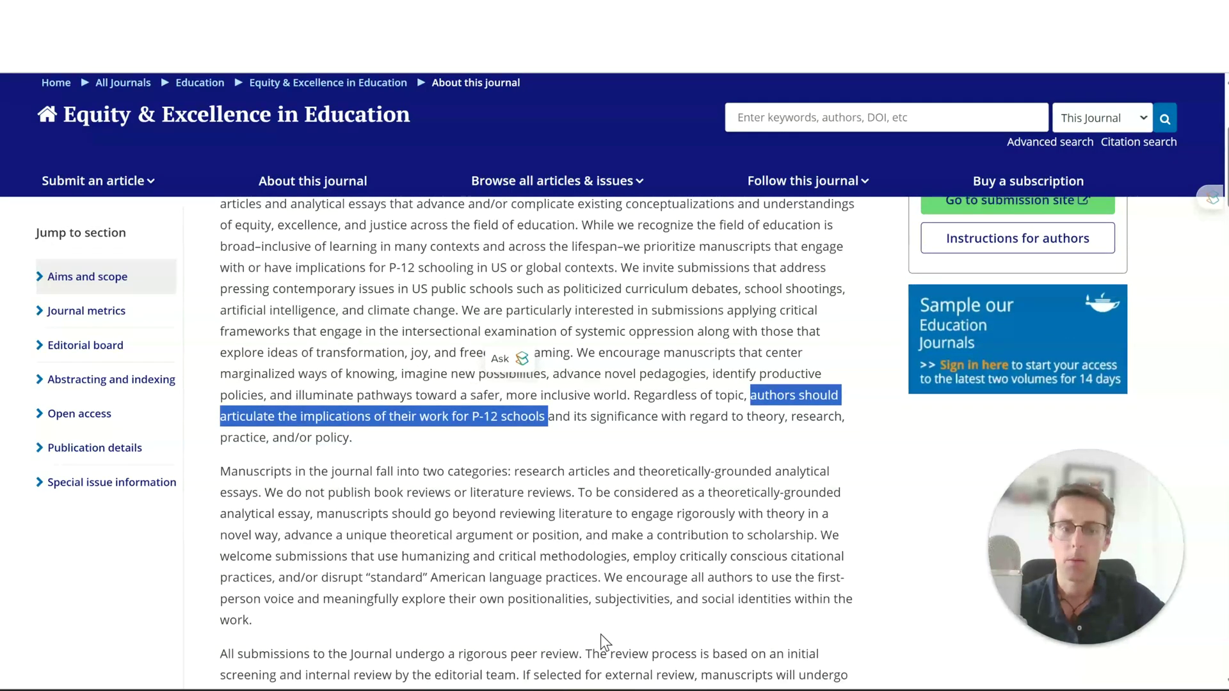
- Switch to Word and strike through the Equity & Excellence in Education and ELT Journal entries
{"action": "left_click", "coordinate": [999, 607]}
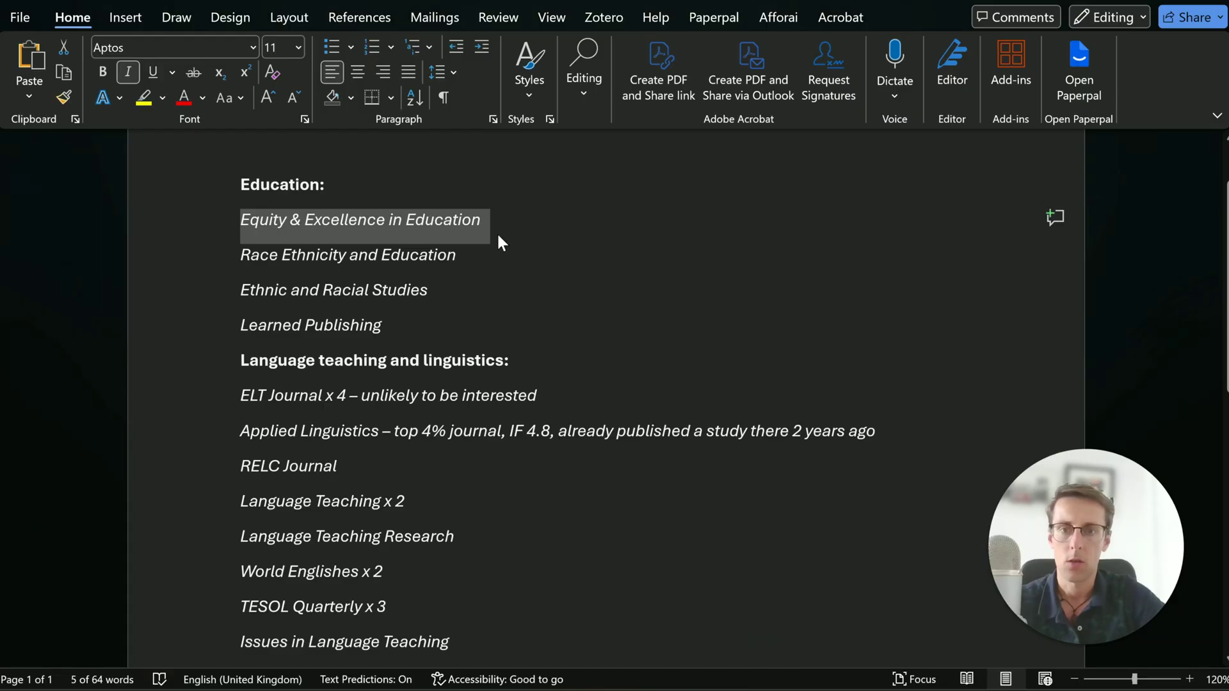
{"action": "left_click", "coordinate": [191, 77]}
{"action": "left_click_drag", "start_coordinate": [240, 396], "coordinate": [541, 396]}
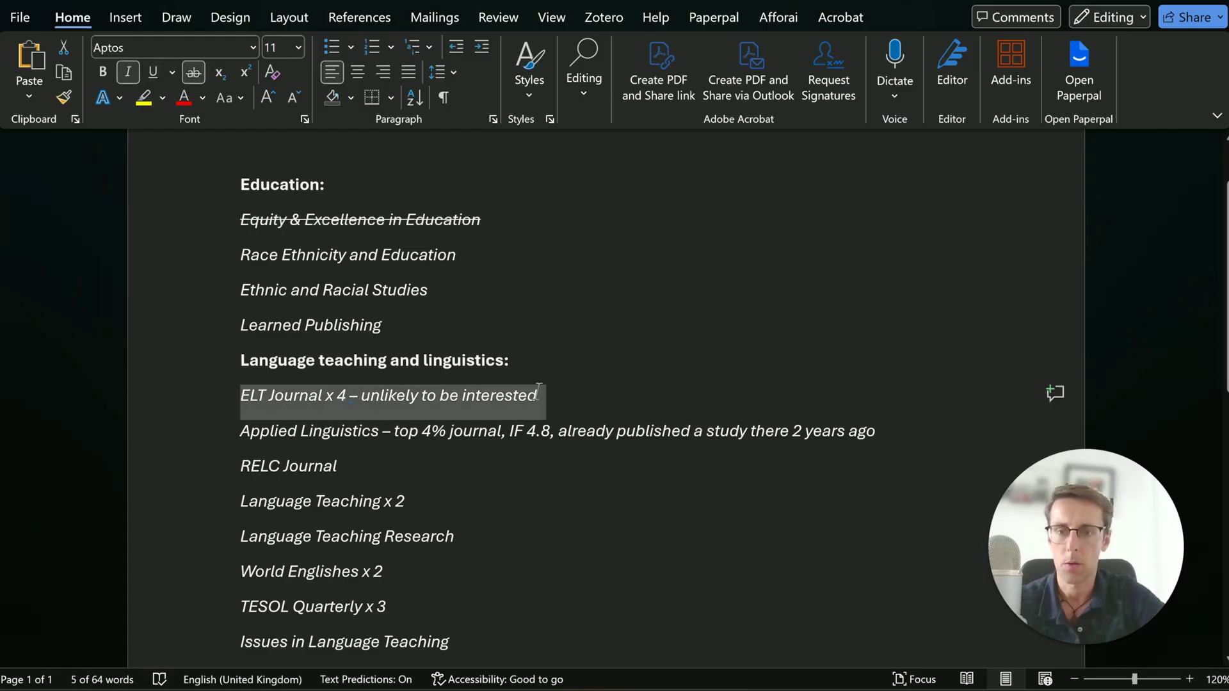
{"action": "left_click", "coordinate": [194, 76]}
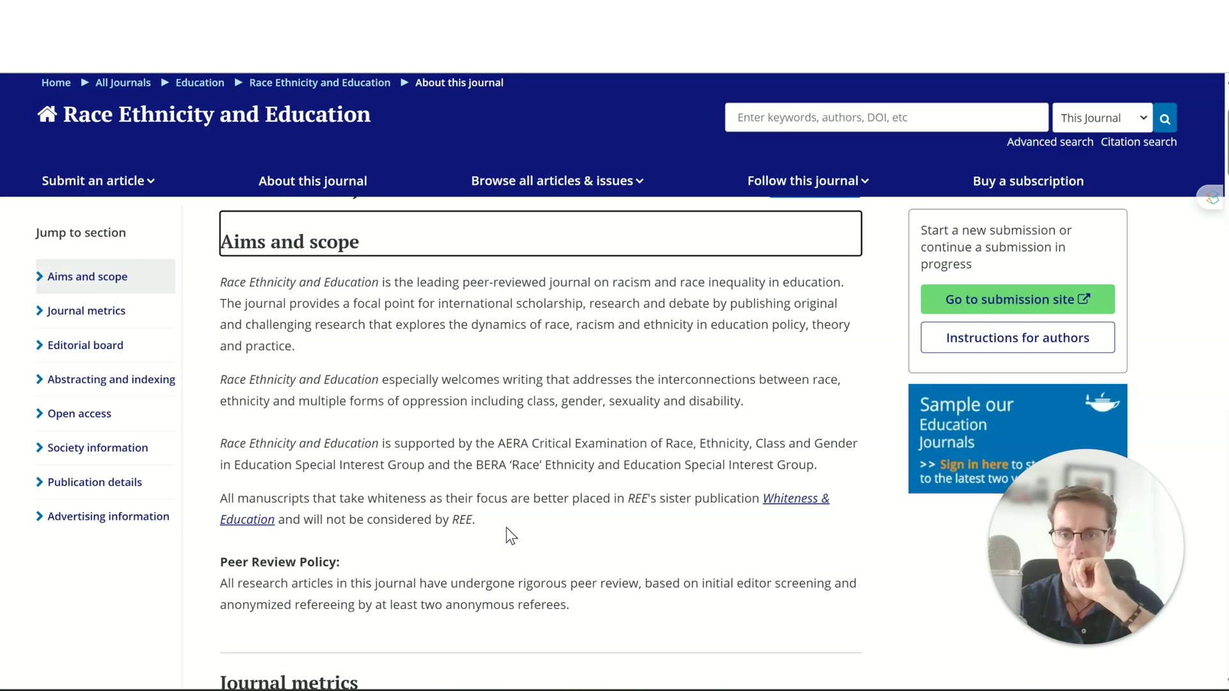
- Check the scope and metrics of Race Ethnicity and Education and append ", 2.0 IF" to its entry in Word
{"action": "scroll", "coordinate": [620, 485], "scroll_direction": "down", "scroll_amount": 4}
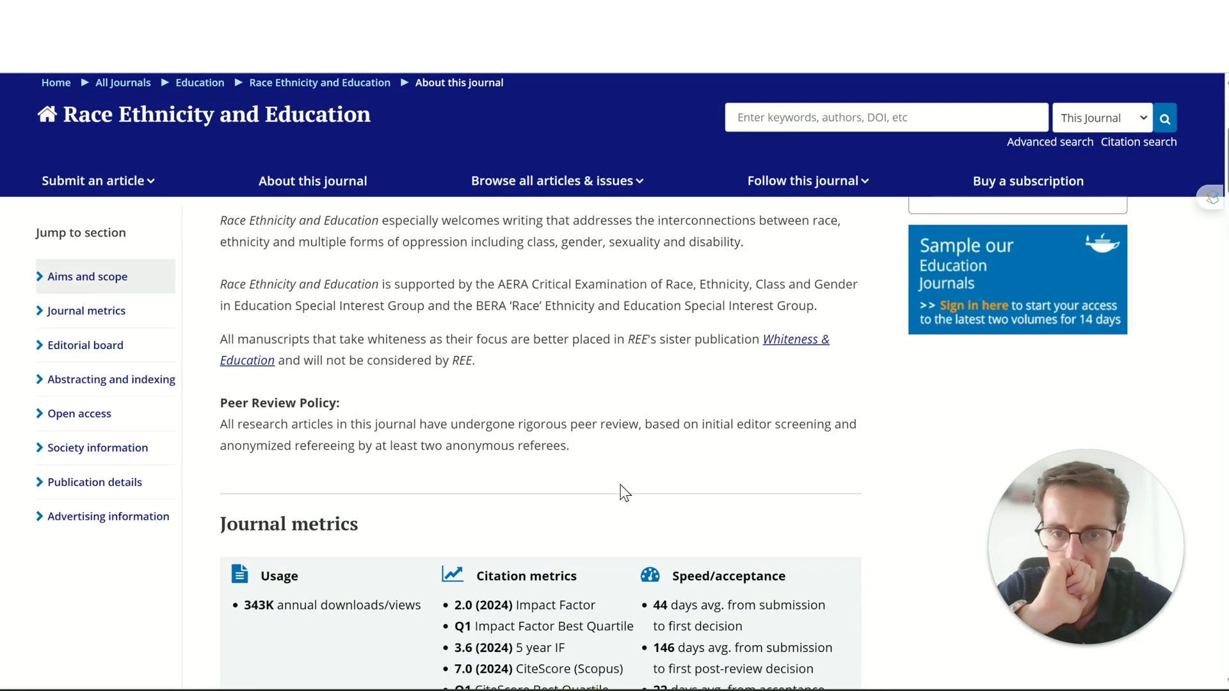
{"action": "scroll", "coordinate": [620, 485], "scroll_direction": "down", "scroll_amount": 3}
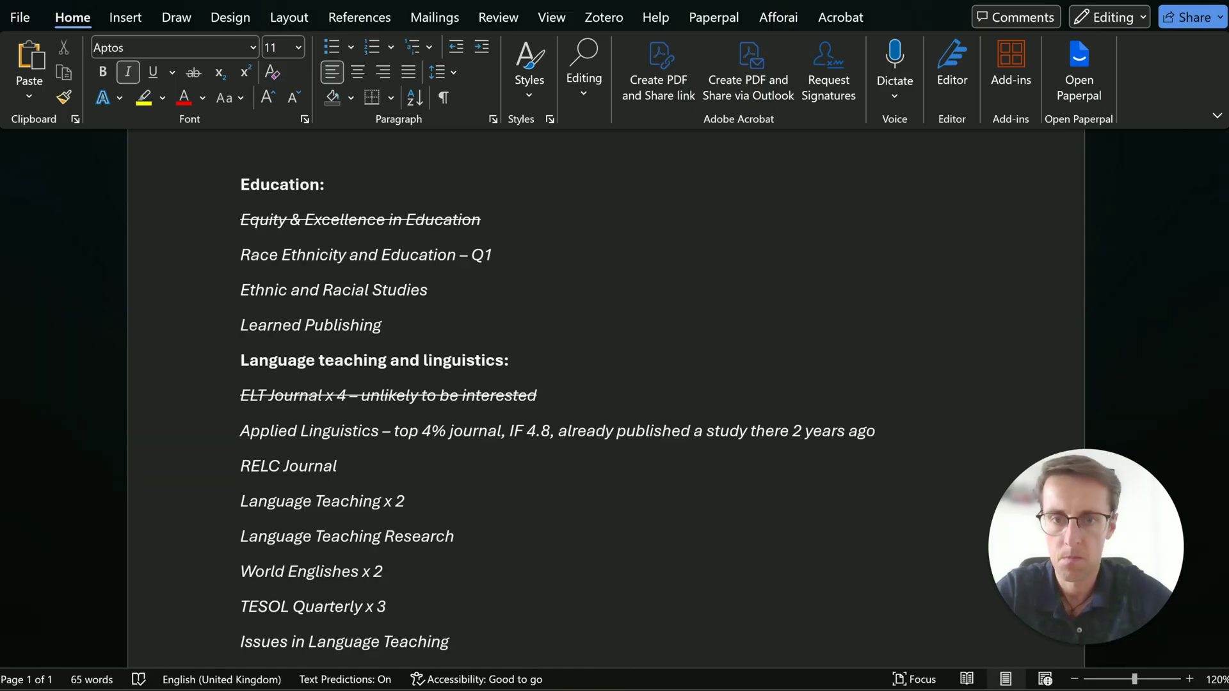
{"action": "type", "text": ", 2.0 IF"}
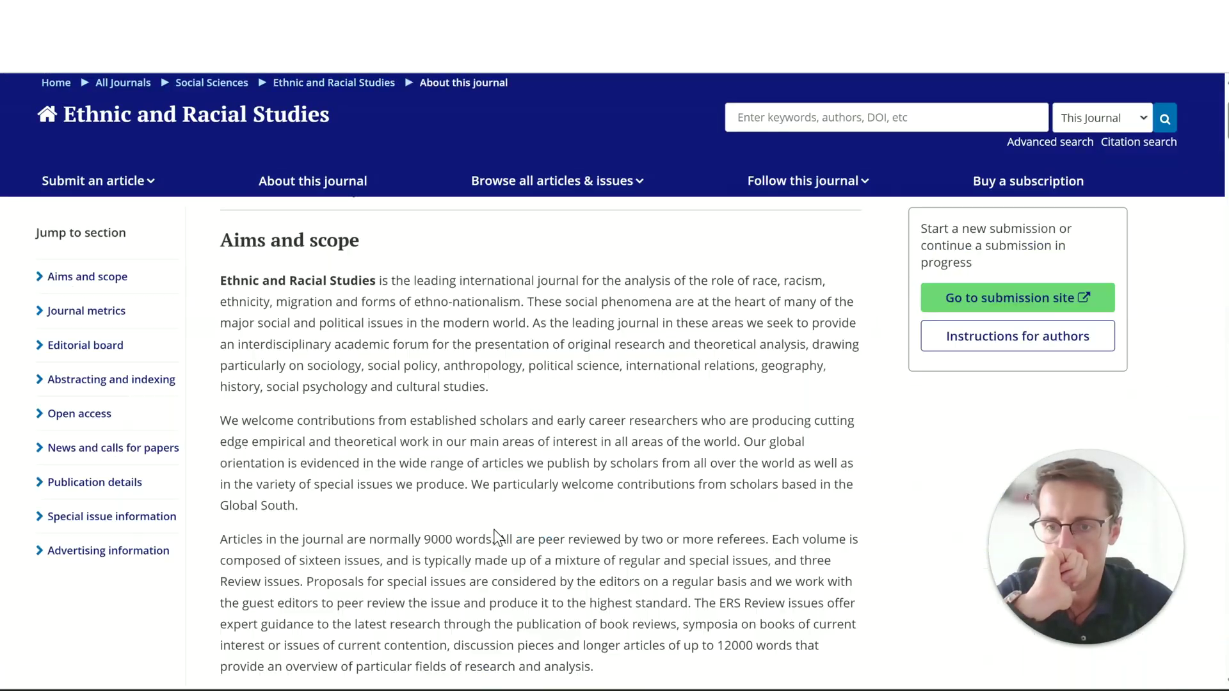
- Review the aims, scope and article length expectations of Ethnic and Racial Studies on its journal page in Chrome
{"action": "scroll", "coordinate": [495, 530], "scroll_direction": "down", "scroll_amount": 1}
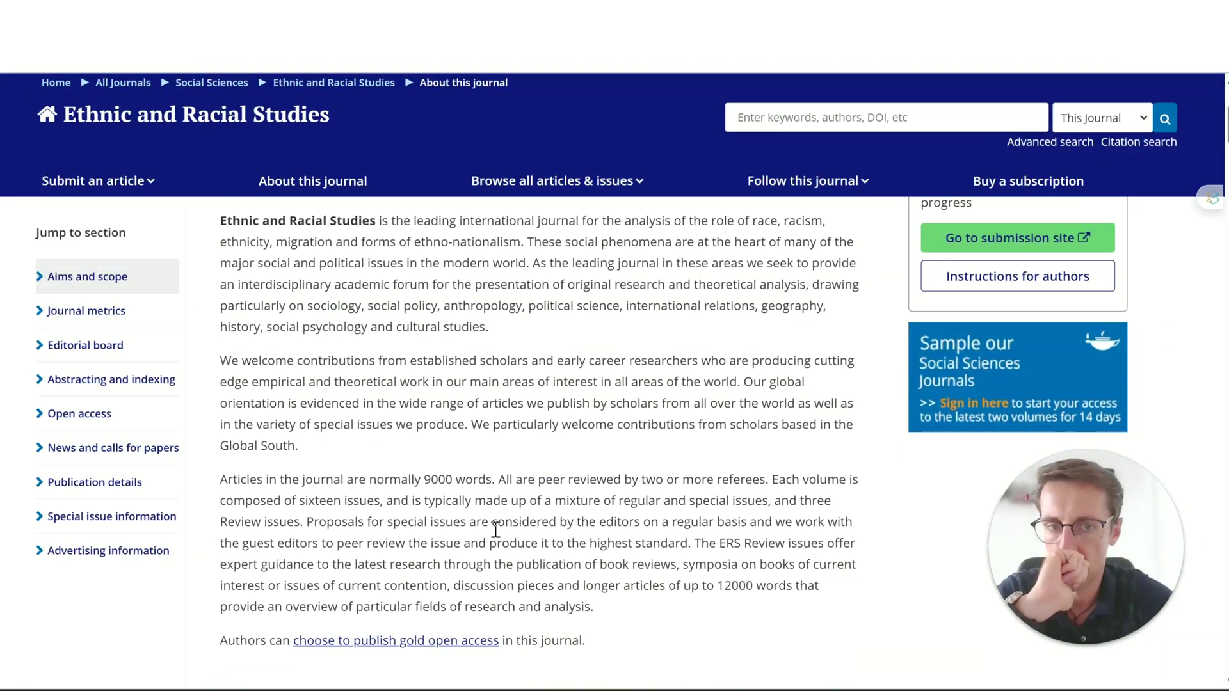
{"action": "scroll", "coordinate": [495, 529], "scroll_direction": "down", "scroll_amount": 7}
{"action": "scroll", "coordinate": [658, 513], "scroll_direction": "up", "scroll_amount": 9}
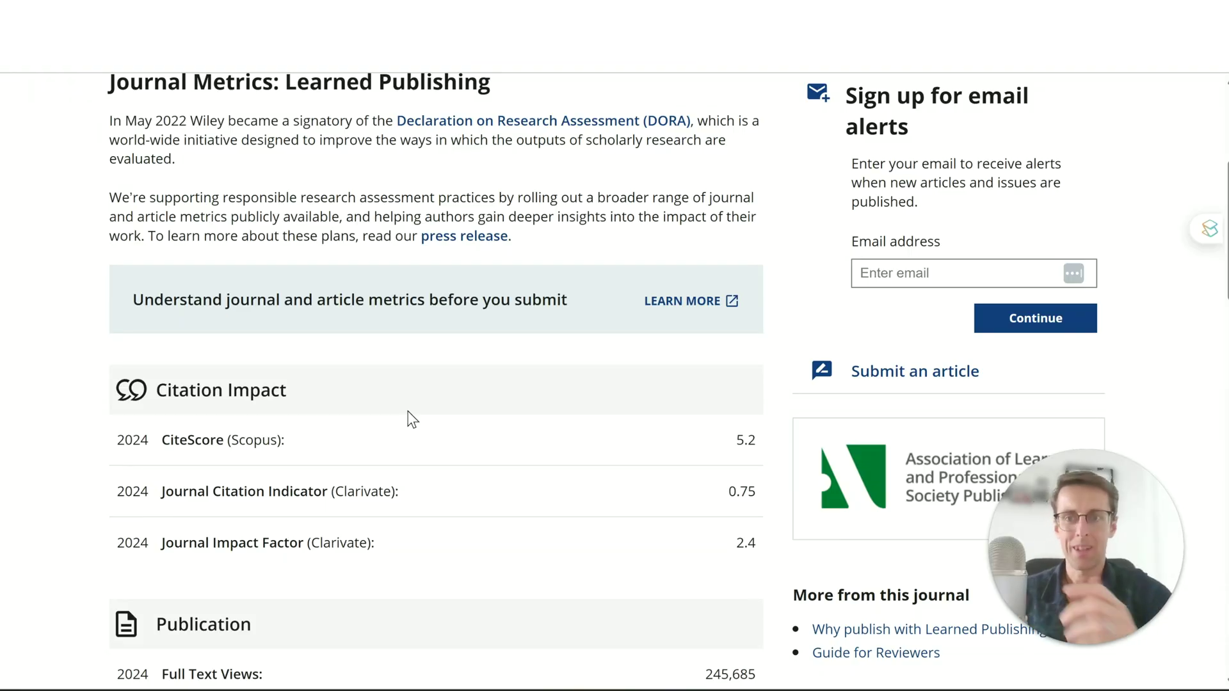
- Copy the journal title "Learned Publishing" from its metrics page and search for it by title in Scopus Sources
{"action": "left_click_drag", "start_coordinate": [286, 82], "coordinate": [490, 87]}
{"action": "key", "text": "ctrl+c"}
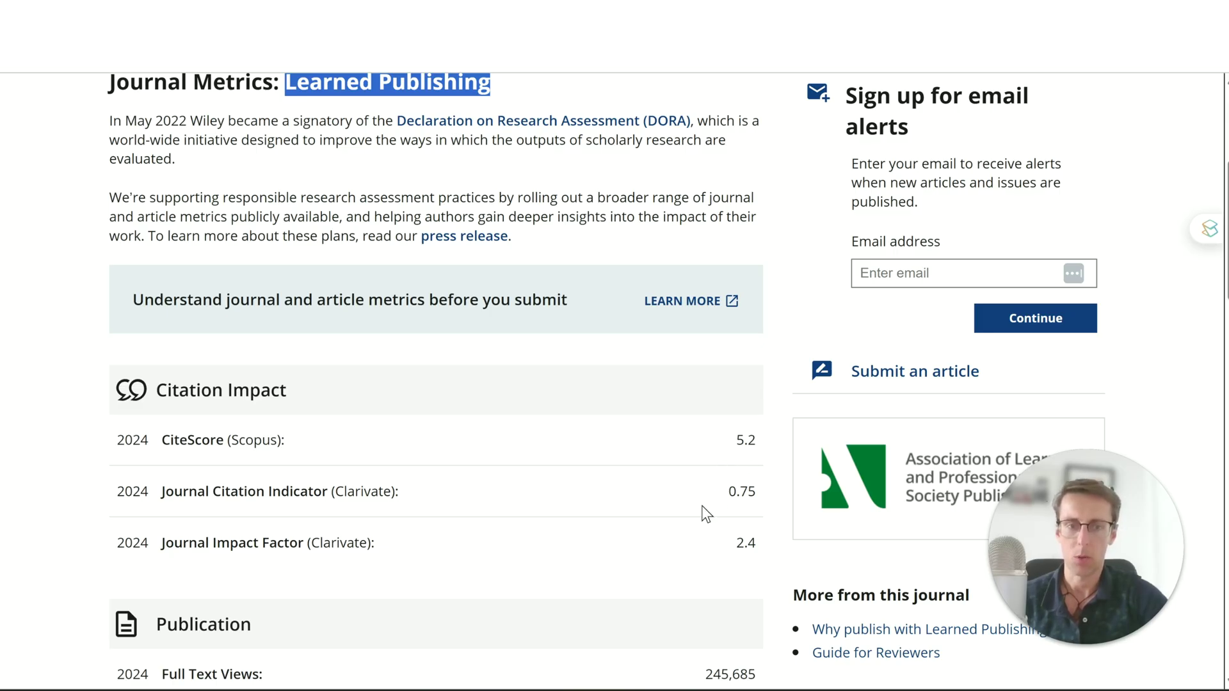
{"action": "scroll", "coordinate": [505, 410], "scroll_direction": "up", "scroll_amount": 3}
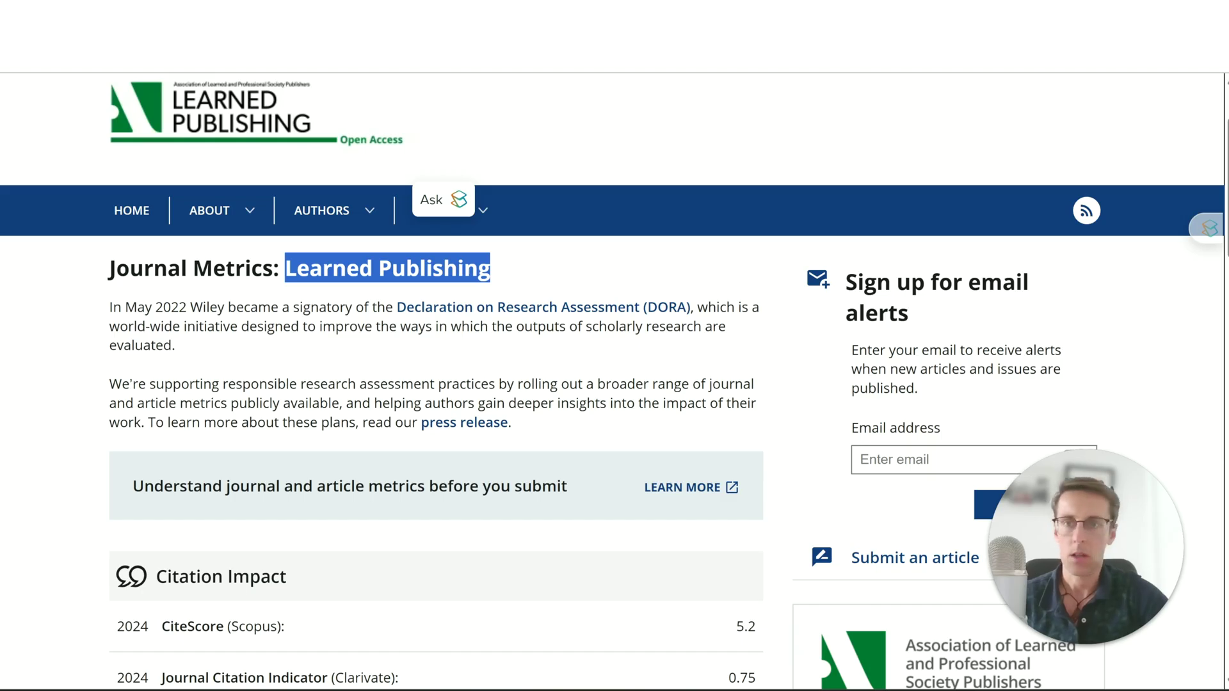
{"action": "key", "text": "ctrl+Tab"}
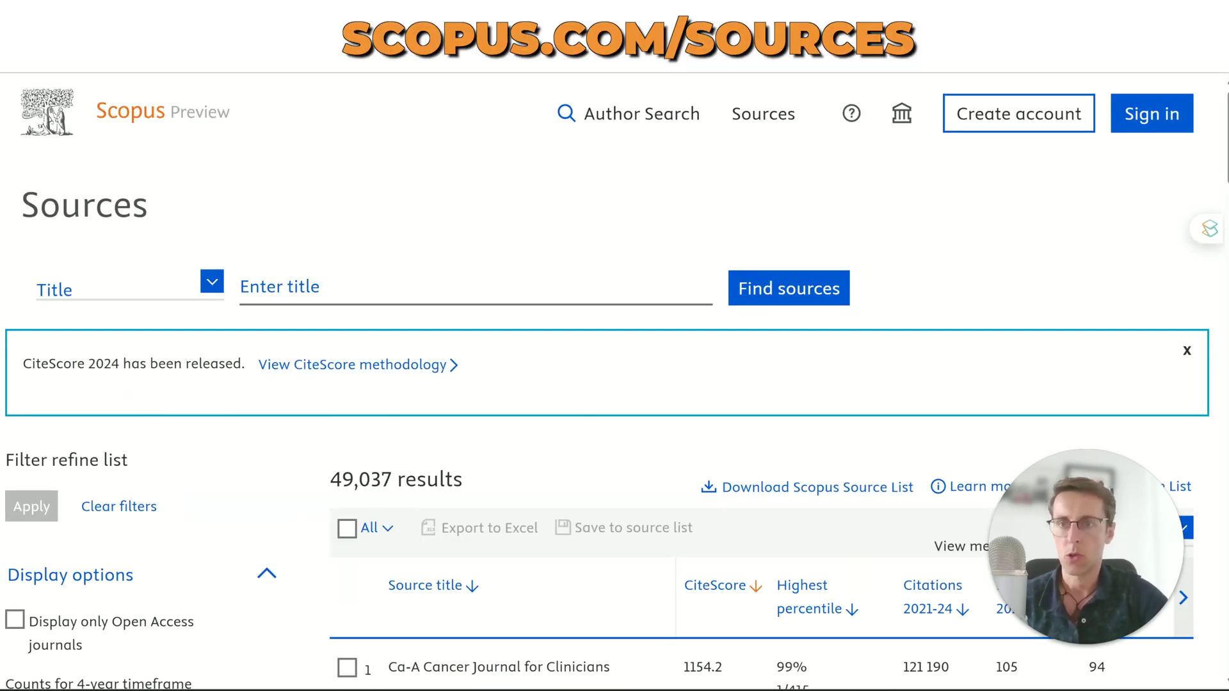
{"action": "left_click", "coordinate": [346, 296]}
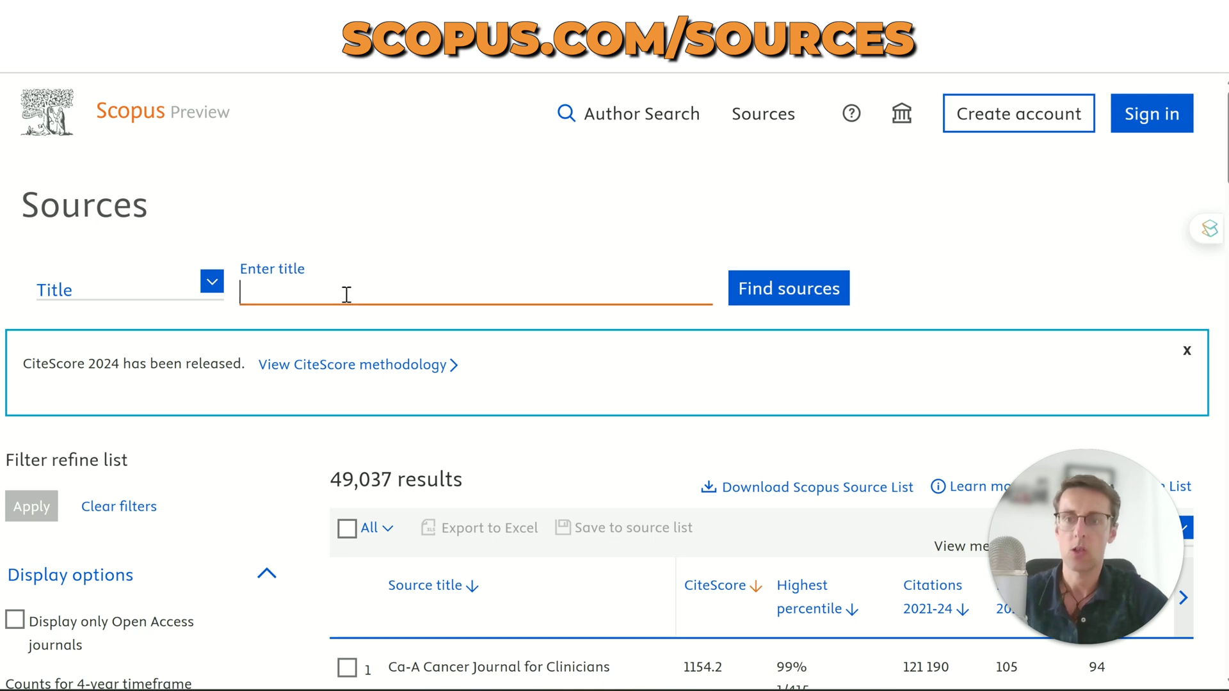
{"action": "key", "text": "ctrl+v"}
{"action": "left_click", "coordinate": [351, 326]}
{"action": "key", "text": "Return"}
{"action": "scroll", "coordinate": [650, 507], "scroll_direction": "down", "scroll_amount": 4}
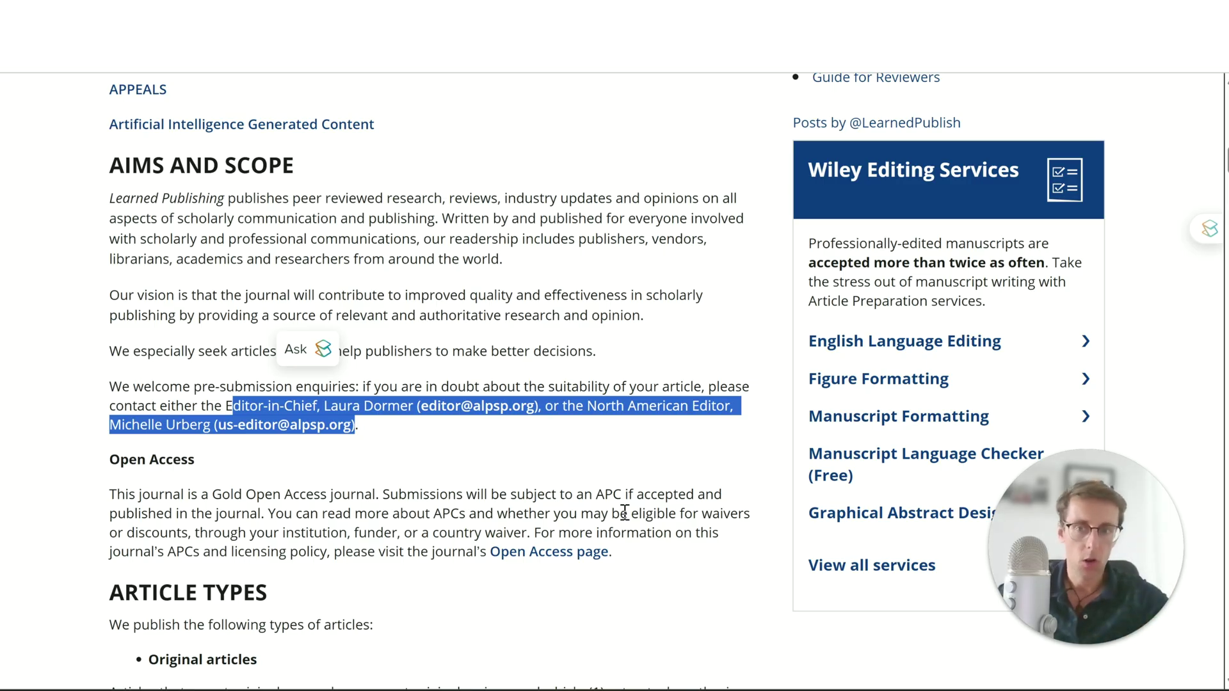
- Examine the aims and scope of Learned Publishing, highlighting the passages on scholarly communication and publishing
{"action": "left_click", "coordinate": [506, 315]}
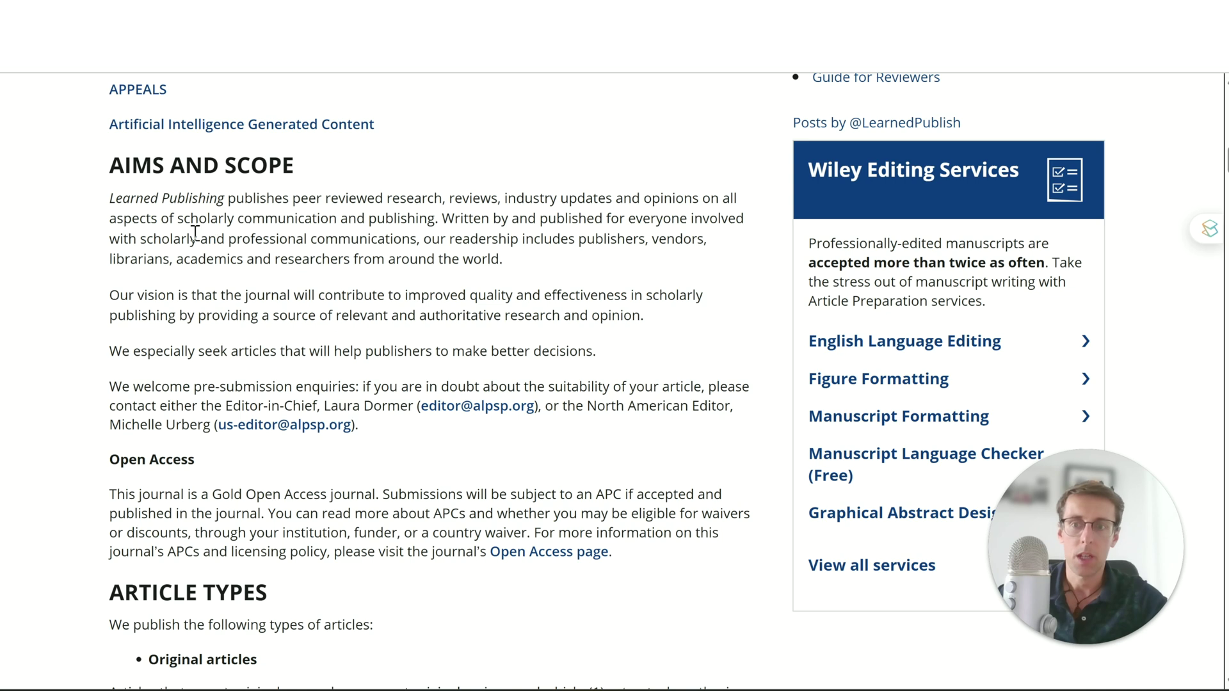
{"action": "left_click_drag", "start_coordinate": [143, 239], "coordinate": [410, 234]}
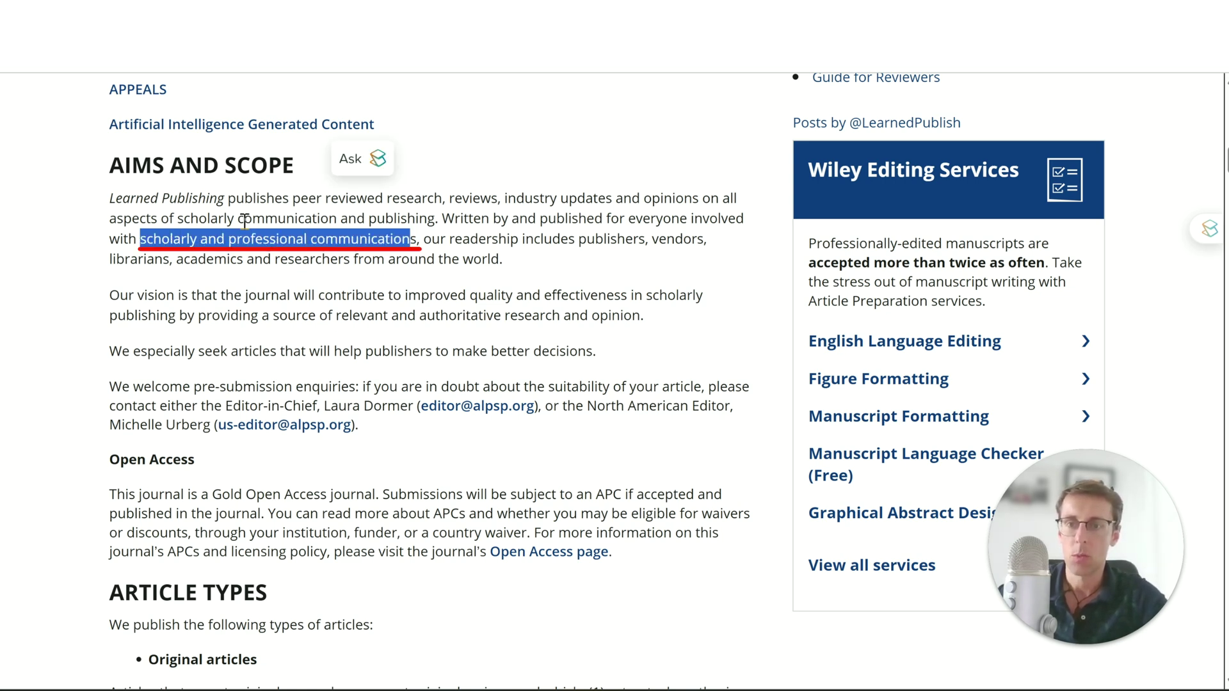
{"action": "left_click", "coordinate": [243, 221]}
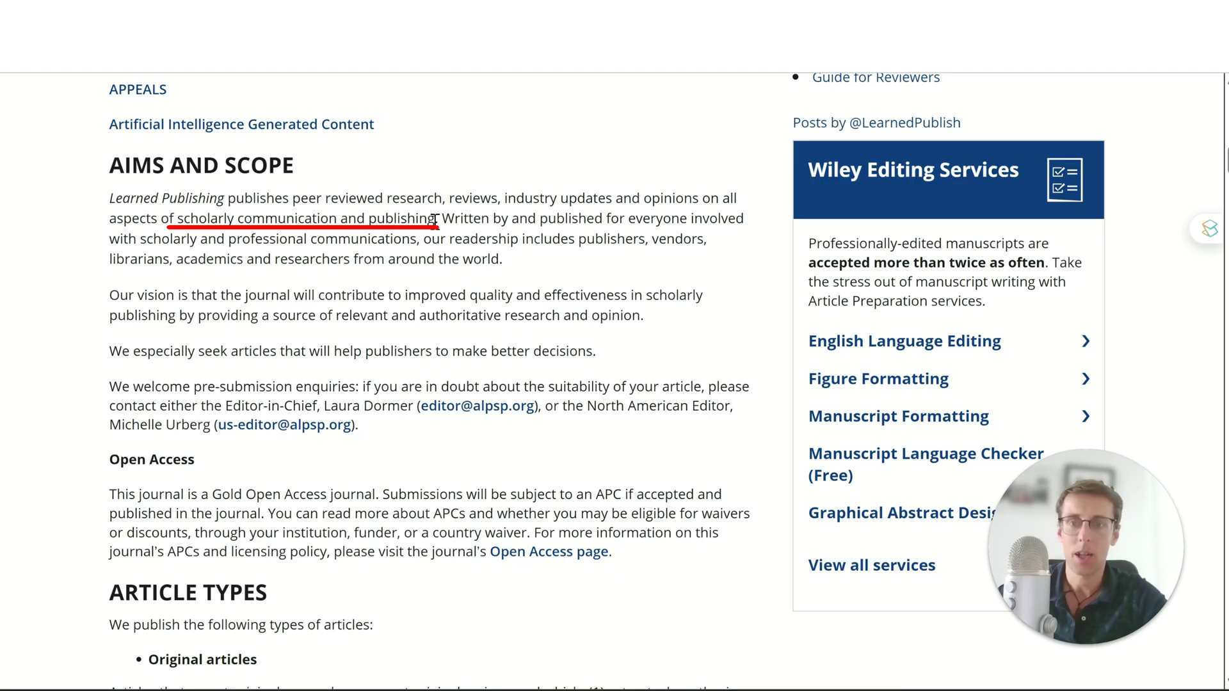
{"action": "left_click_drag", "start_coordinate": [436, 219], "coordinate": [372, 224]}
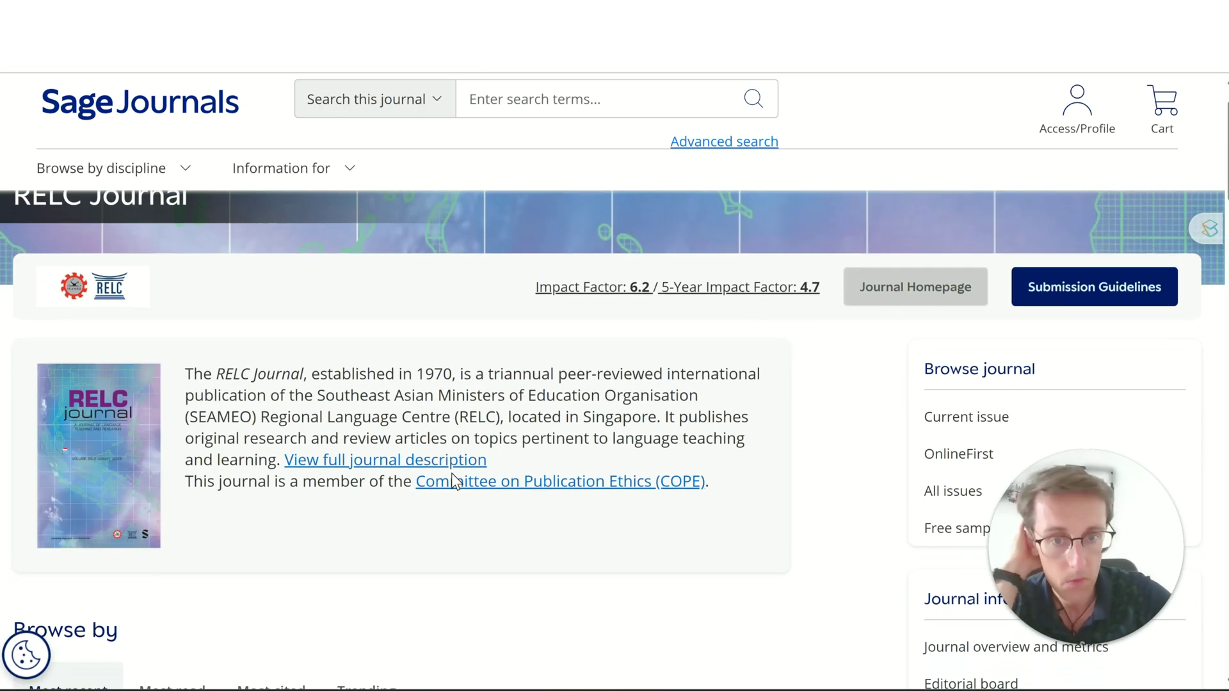
- Check RELC Journal's overview and metrics and append ", top 1%" to its shortlist entry in Word
{"action": "scroll", "coordinate": [451, 474], "scroll_direction": "down", "scroll_amount": 3}
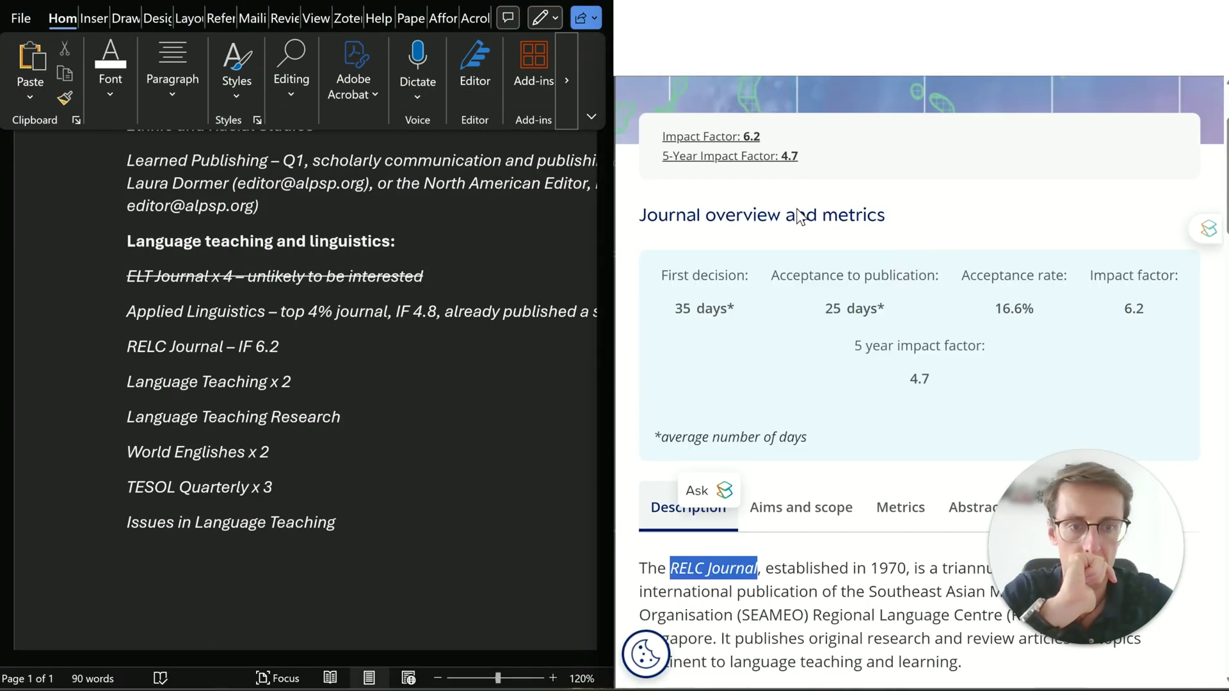
{"action": "type", "text": ", top 1%"}
- Read RELC Journal's description, submission guidelines and list of topics covered on its Sage Journals pages
{"action": "scroll", "coordinate": [823, 455], "scroll_direction": "down", "scroll_amount": 6}
{"action": "scroll", "coordinate": [819, 448], "scroll_direction": "down", "scroll_amount": 8}
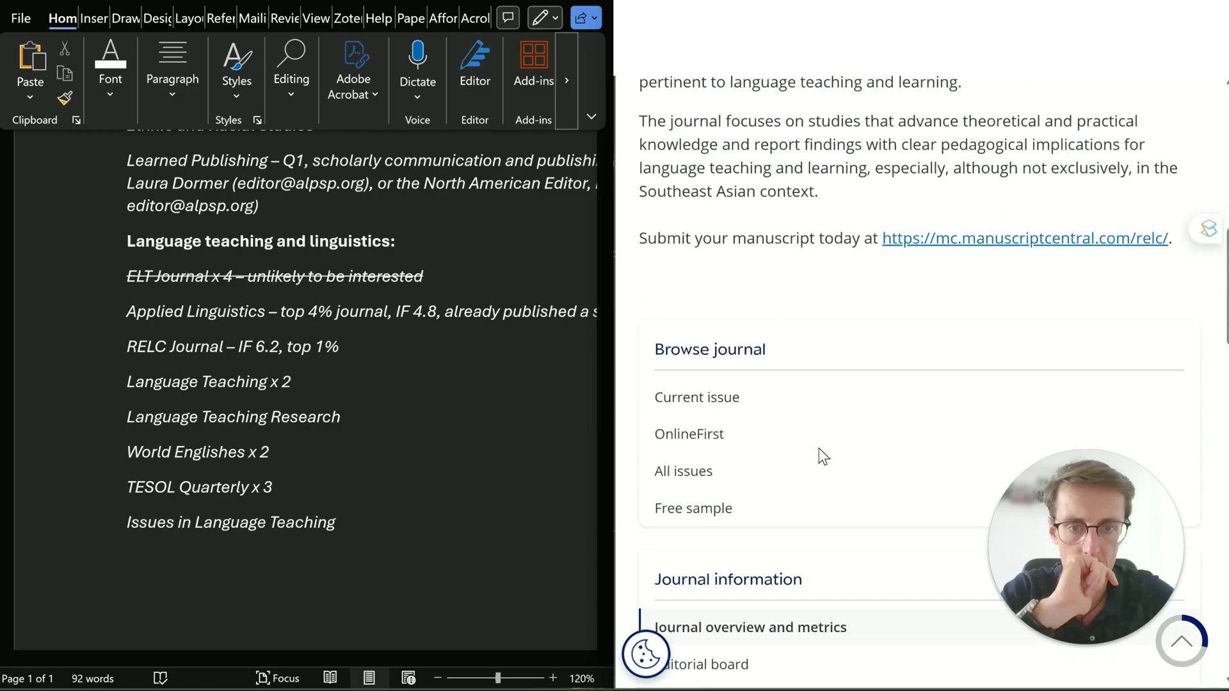
{"action": "left_click", "coordinate": [791, 401]}
{"action": "scroll", "coordinate": [913, 400], "scroll_direction": "down", "scroll_amount": 15}
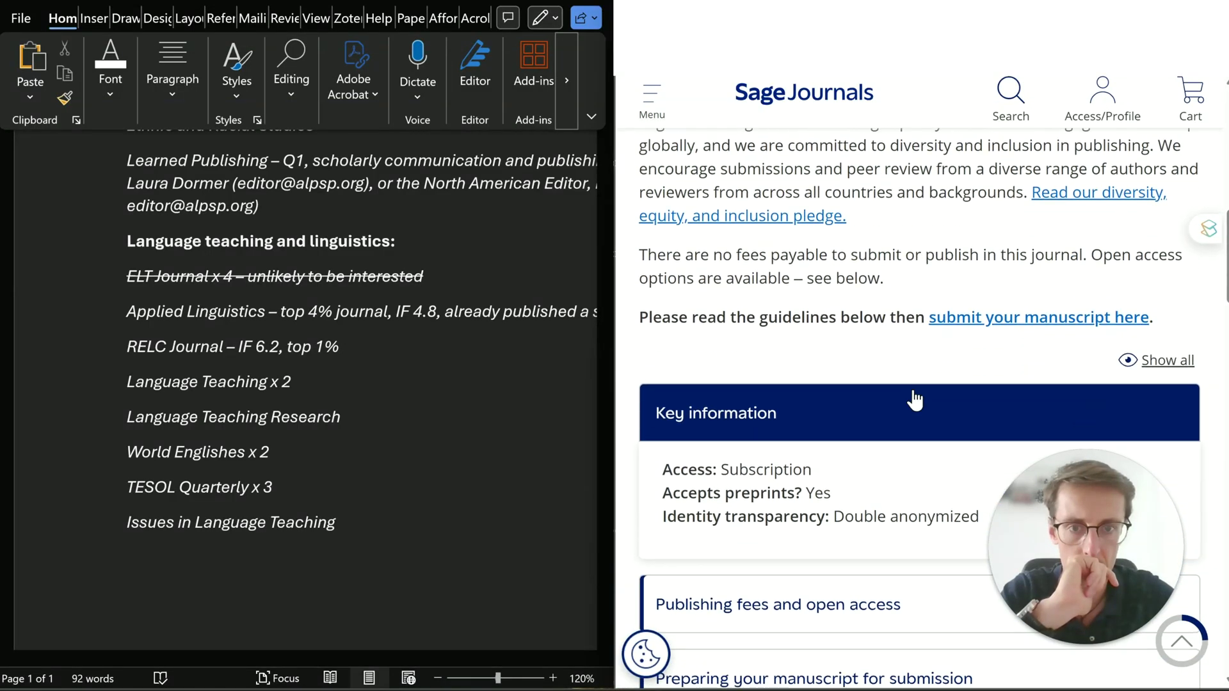
{"action": "left_click", "coordinate": [650, 99]}
{"action": "left_click", "coordinate": [919, 336]}
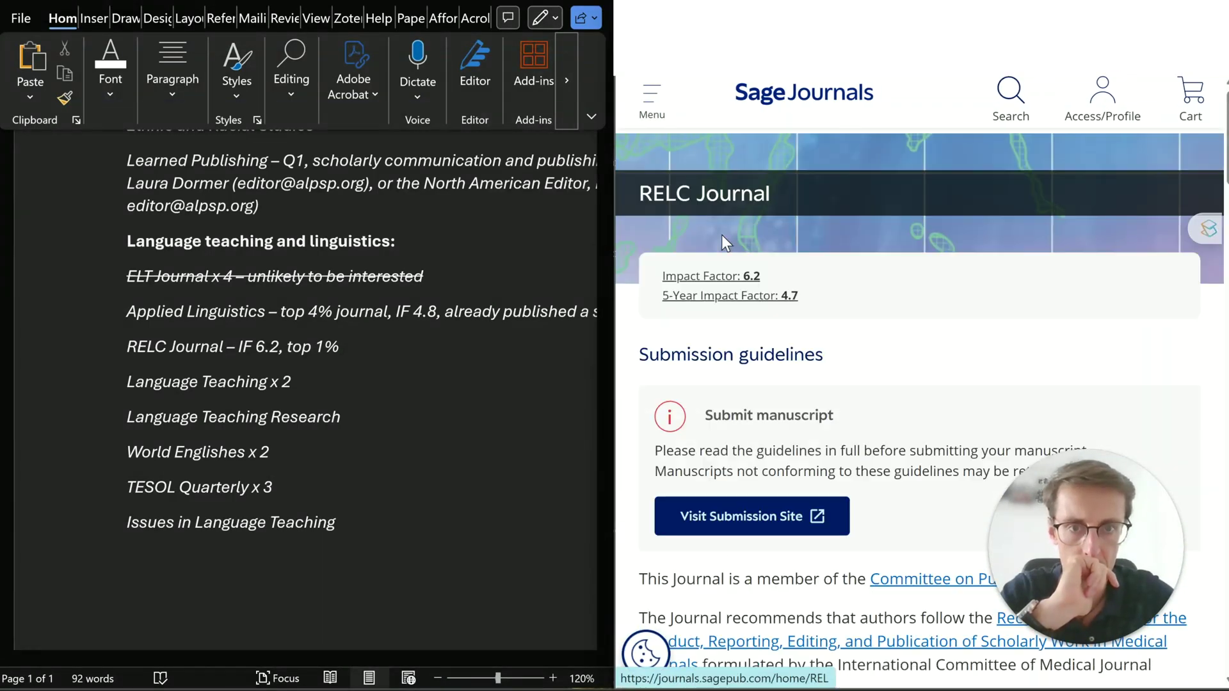
{"action": "scroll", "coordinate": [928, 286], "scroll_direction": "down", "scroll_amount": 5}
- Search the web for "language teaching journal" and open the Language Teaching journal homepage
{"action": "left_click", "coordinate": [305, 347]}
{"action": "type", "text": "language teaching journal"}
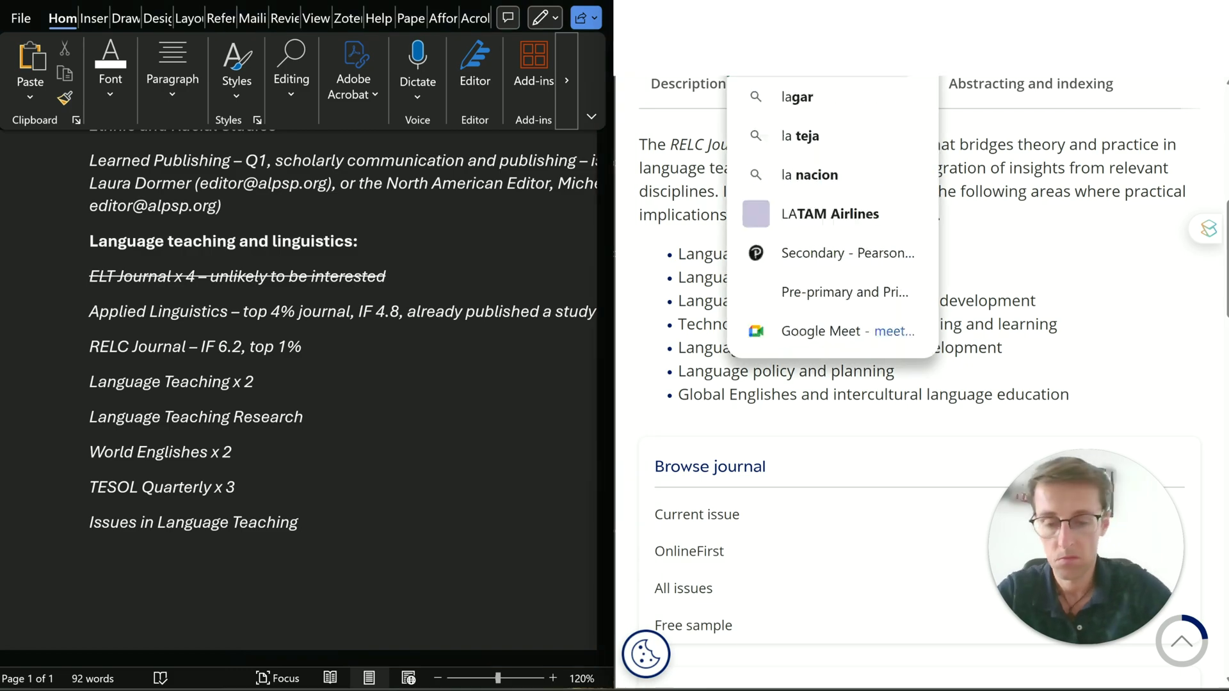
{"action": "key", "text": "Return"}
{"action": "left_click", "coordinate": [777, 279]}
- Find Language Teaching's impact factor and category rankings on its homepage and append "– IF 5.1, top 3%" to its entry in Word
{"action": "scroll", "coordinate": [943, 344], "scroll_direction": "down", "scroll_amount": 5}
{"action": "scroll", "coordinate": [943, 344], "scroll_direction": "down", "scroll_amount": 8}
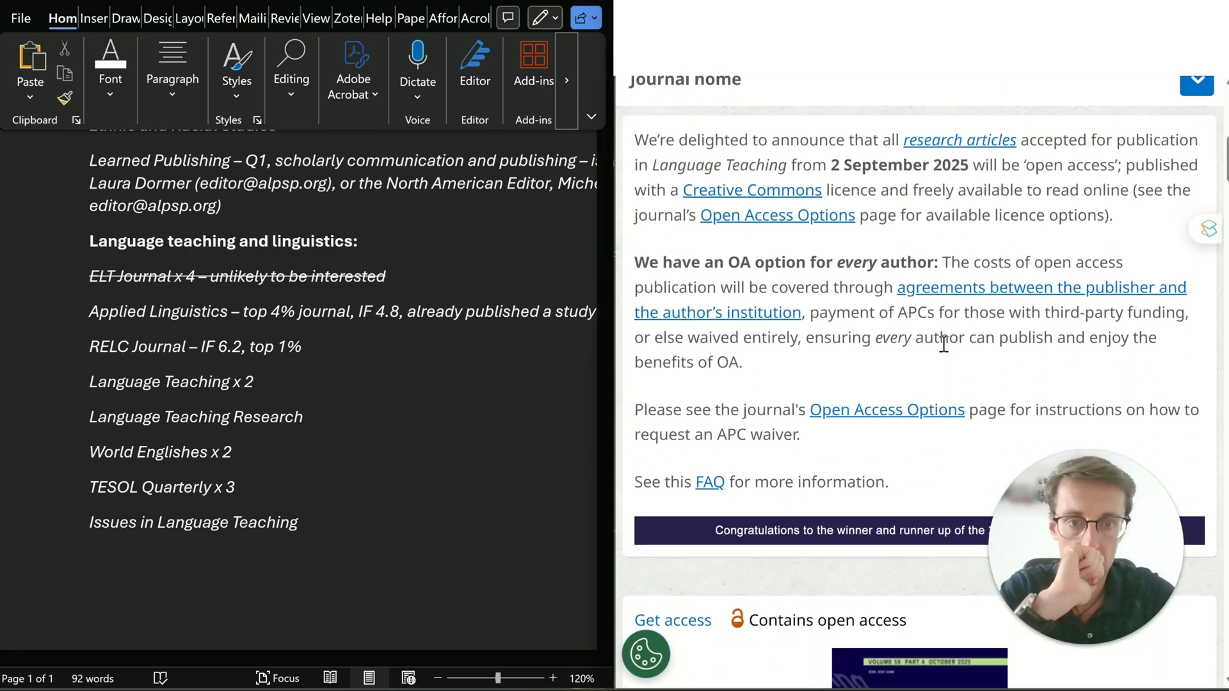
{"action": "scroll", "coordinate": [960, 320], "scroll_direction": "up", "scroll_amount": 15}
{"action": "scroll", "coordinate": [847, 433], "scroll_direction": "down", "scroll_amount": 10}
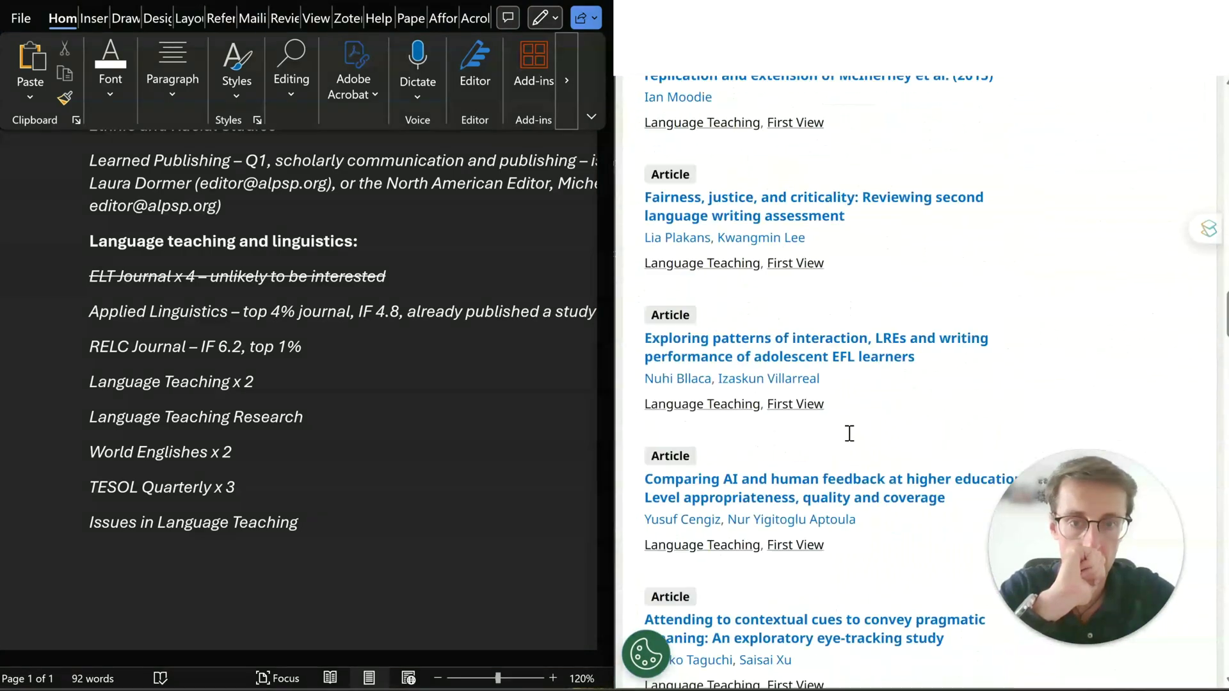
{"action": "scroll", "coordinate": [848, 432], "scroll_direction": "up", "scroll_amount": 1}
{"action": "left_click", "coordinate": [337, 386]}
{"action": "type", "text": "- IF 5.1"}
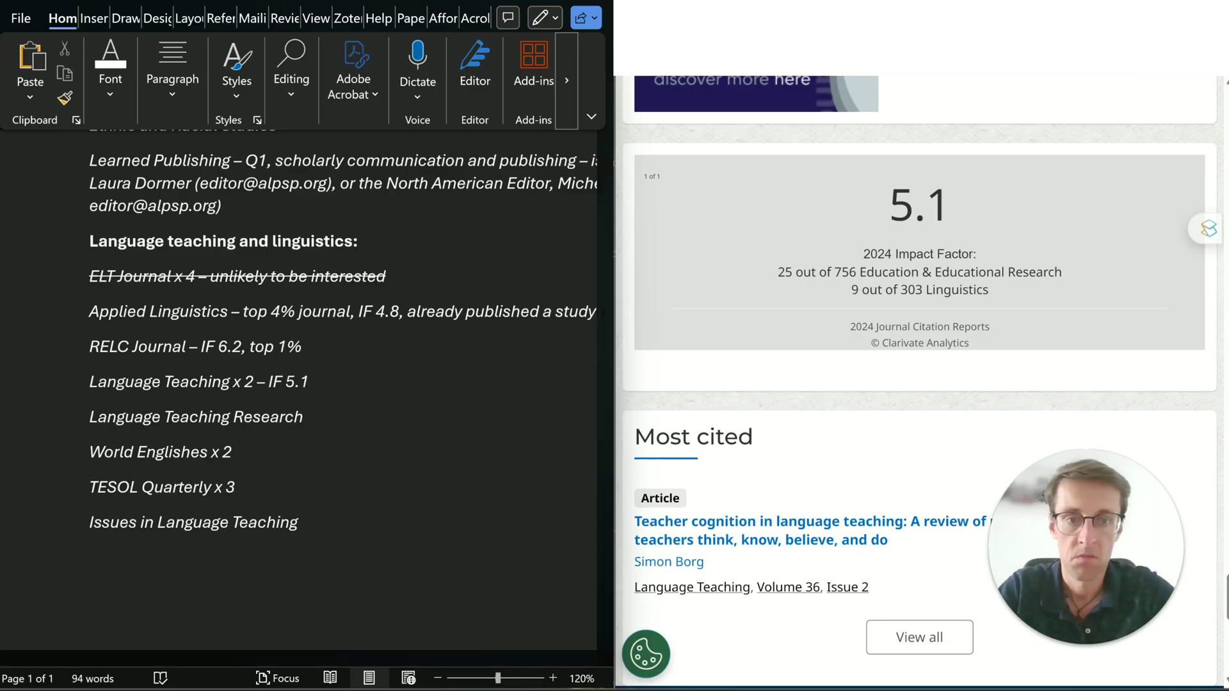
{"action": "type", "text": ", top 3%"}
{"action": "scroll", "coordinate": [805, 144], "scroll_direction": "down", "scroll_amount": 5}
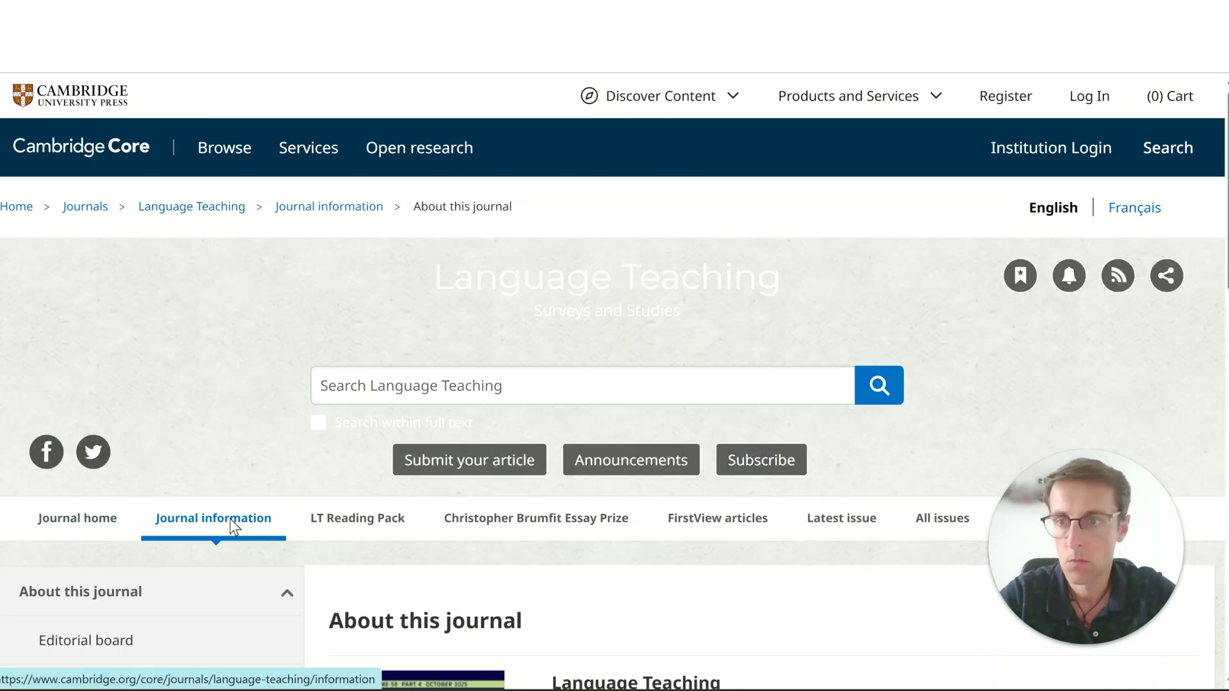
- Read Language Teaching's About this journal page and append ", interested in replication studies" to its shortlist entry in Word
{"action": "scroll", "coordinate": [726, 246], "scroll_direction": "down", "scroll_amount": 8}
{"action": "scroll", "coordinate": [725, 246], "scroll_direction": "down", "scroll_amount": 1}
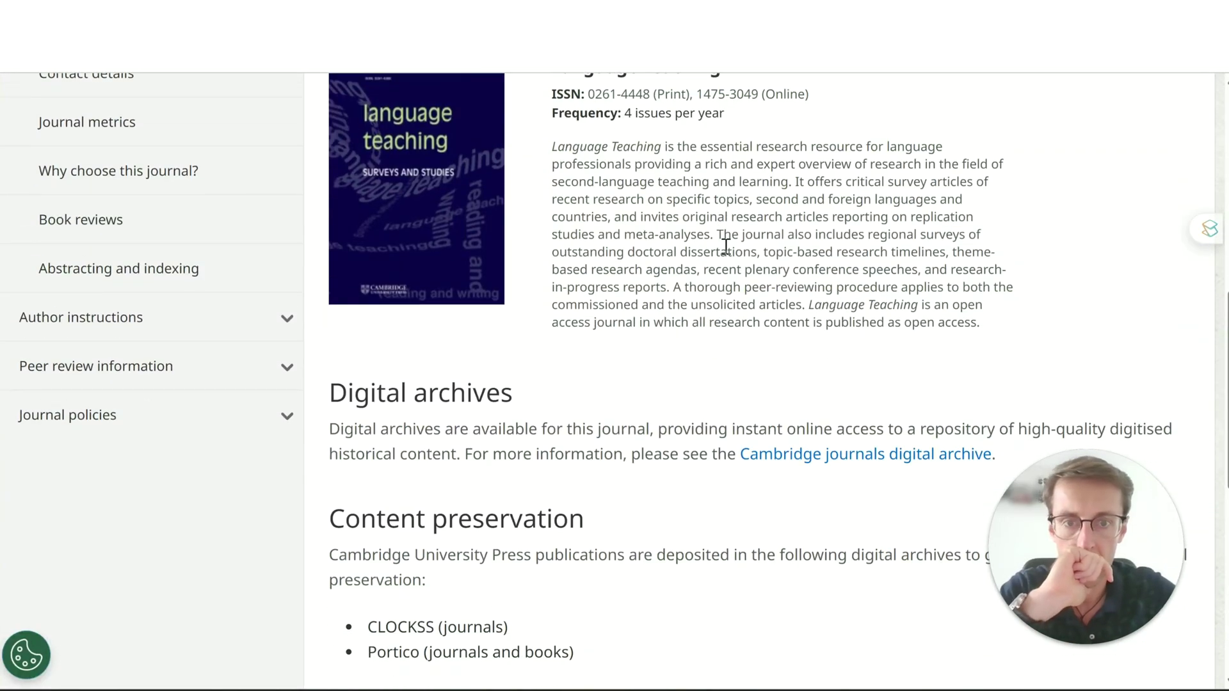
{"action": "scroll", "coordinate": [726, 247], "scroll_direction": "down", "scroll_amount": 1}
{"action": "scroll", "coordinate": [724, 245], "scroll_direction": "up", "scroll_amount": 4}
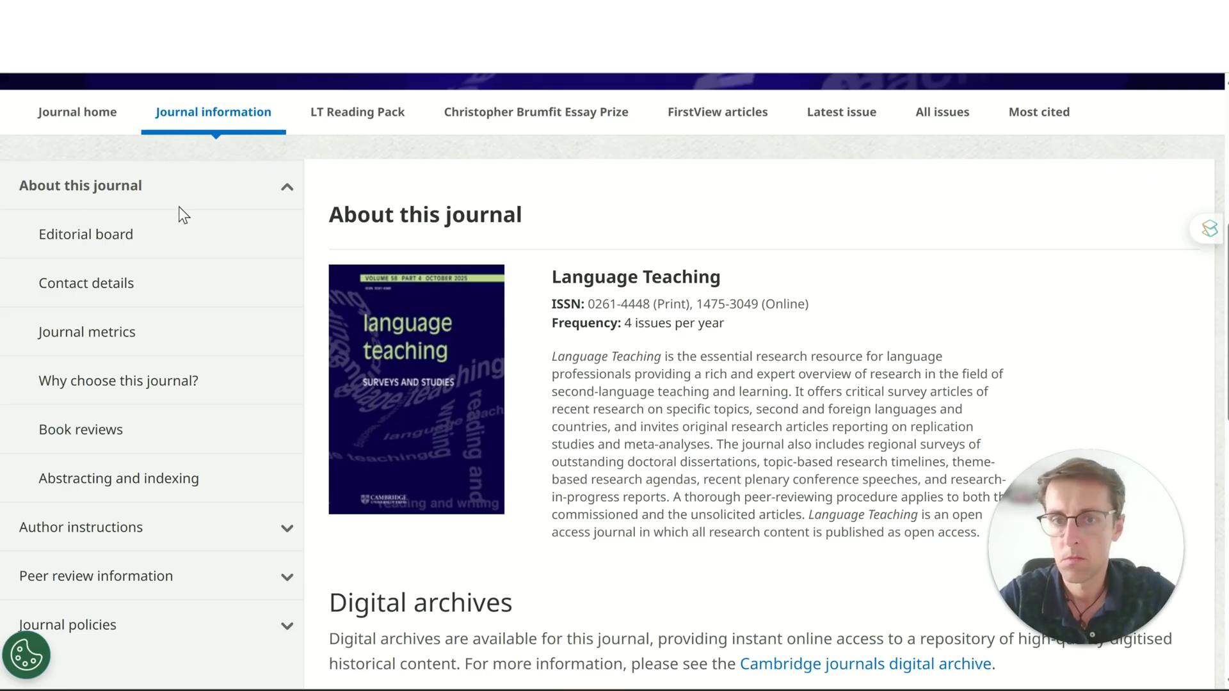
{"action": "left_click", "coordinate": [768, 605]}
{"action": "type", "text": ", interested in replication studies"}
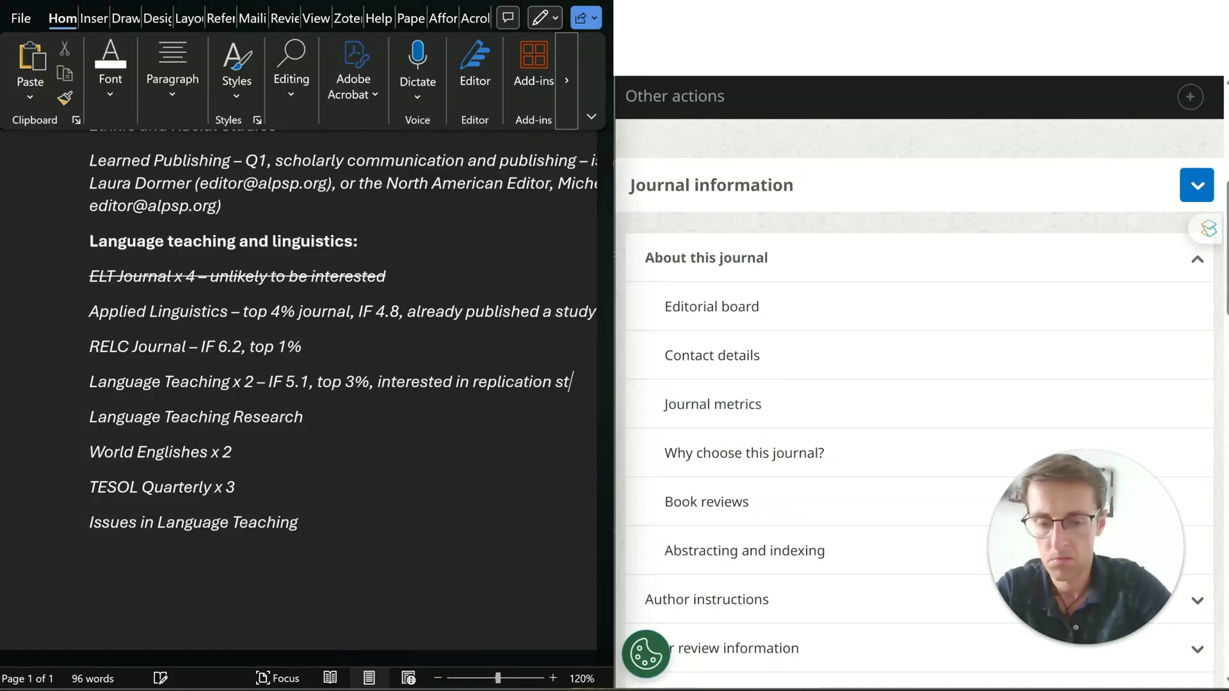
- Open Language Teaching Research's journal page, check its overview and metrics, and append "– IF 3.8" to its shortlist entry
{"action": "key", "text": "alt+Left"}
{"action": "key", "text": "super+Up"}
{"action": "scroll", "coordinate": [781, 447], "scroll_direction": "down", "scroll_amount": 3}
{"action": "left_click", "coordinate": [985, 371]}
{"action": "key", "text": "super+Down"}
{"action": "left_click_drag", "start_coordinate": [639, 453], "coordinate": [836, 452]}
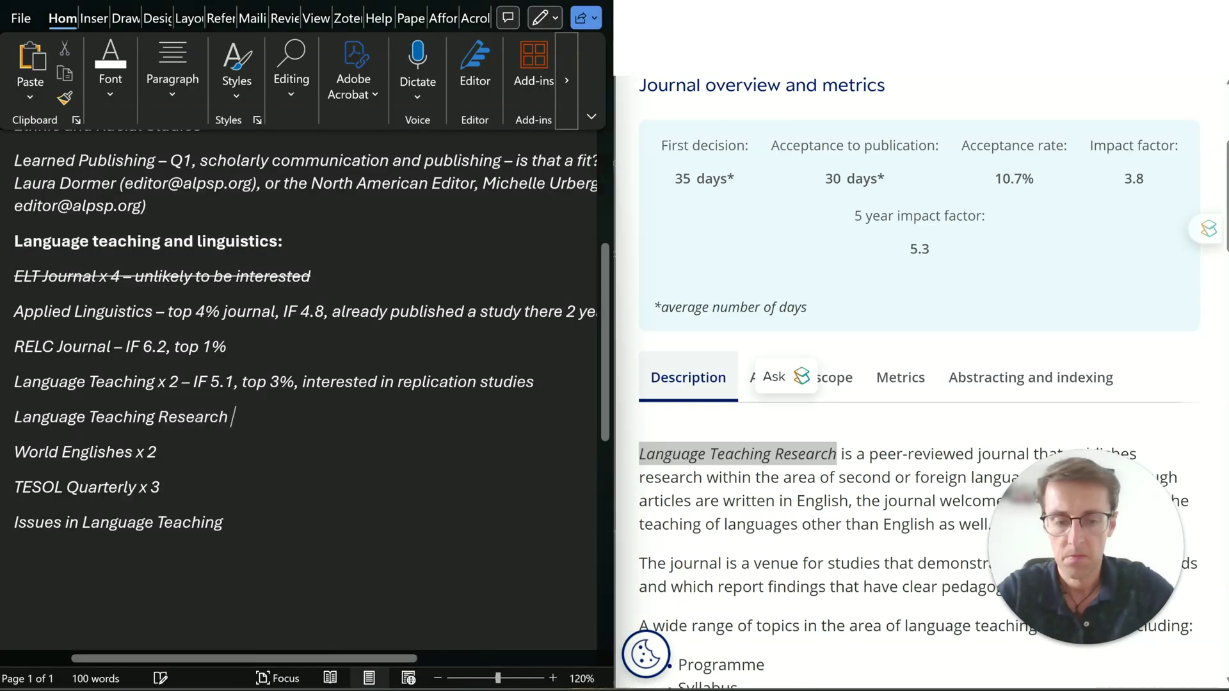
{"action": "left_click", "coordinate": [285, 417]}
{"action": "type", "text": "- IF 3.8"}
- Check Language Teaching Research's Scopus percentile and journal description, and append ", top 1%, good fit" to its entry
{"action": "left_click", "coordinate": [944, 295]}
{"action": "key", "text": "ctrl+Tab"}
{"action": "scroll", "coordinate": [899, 460], "scroll_direction": "down", "scroll_amount": 3}
{"action": "type", "text": ", top 1%"}
{"action": "key", "text": "ctrl+Tab"}
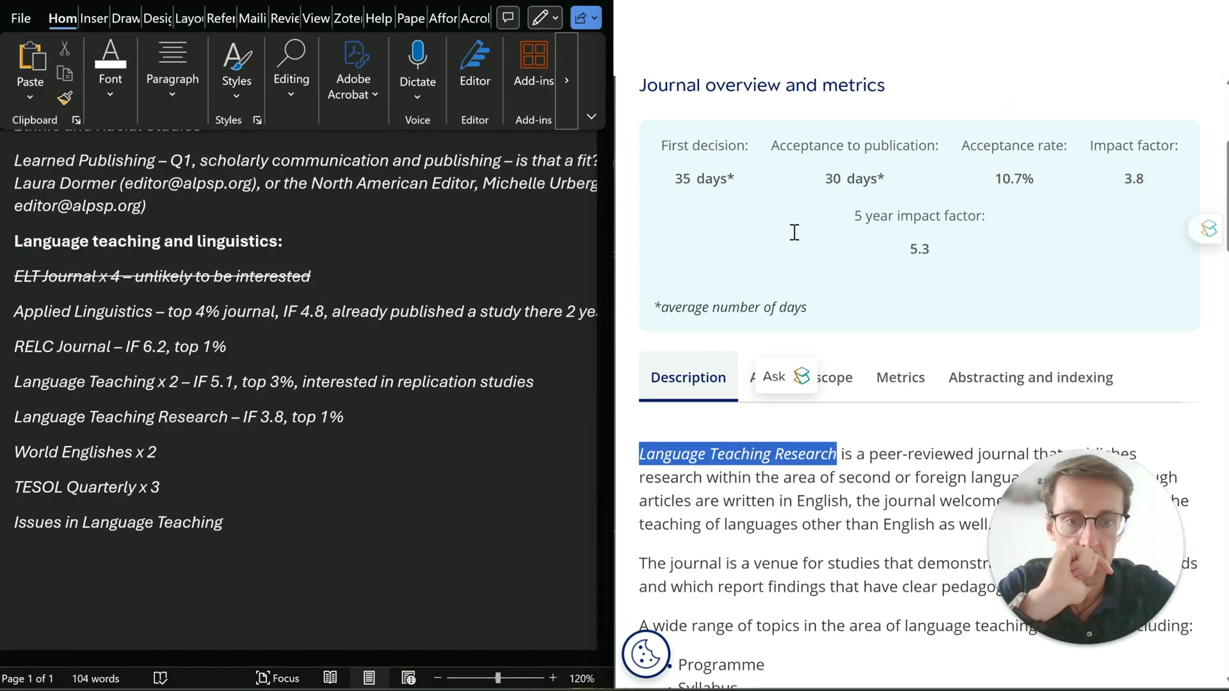
{"action": "scroll", "coordinate": [802, 523], "scroll_direction": "down", "scroll_amount": 5}
{"action": "type", "text": ", good fit"}
- Check World Englishes' Scopus metrics and journal description, and append "– IF 3.2, top 12%, good fit" to its entry
{"action": "key", "text": "ctrl+Tab"}
{"action": "key", "text": "ctrl+Tab"}
{"action": "scroll", "coordinate": [747, 292], "scroll_direction": "down", "scroll_amount": 5}
{"action": "scroll", "coordinate": [746, 292], "scroll_direction": "right", "scroll_amount": 3}
{"action": "left_click", "coordinate": [157, 452]}
{"action": "type", "text": "- IF 3.2, top 12%,"}
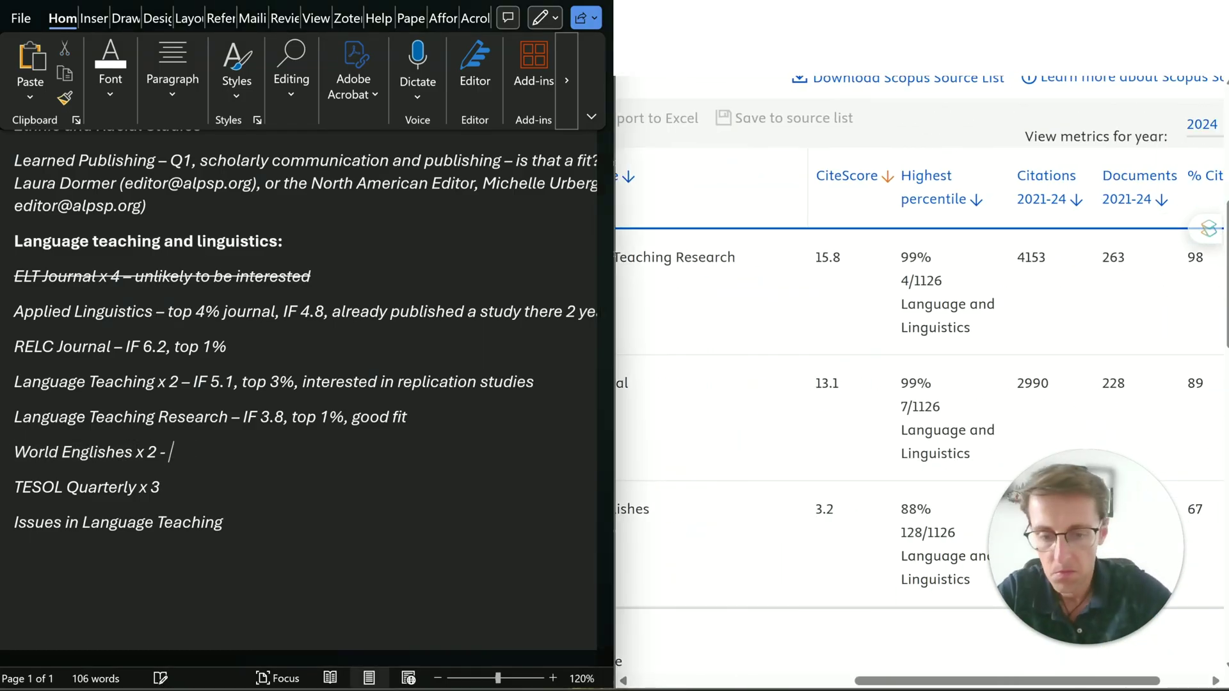
{"action": "key", "text": "ctrl+Tab"}
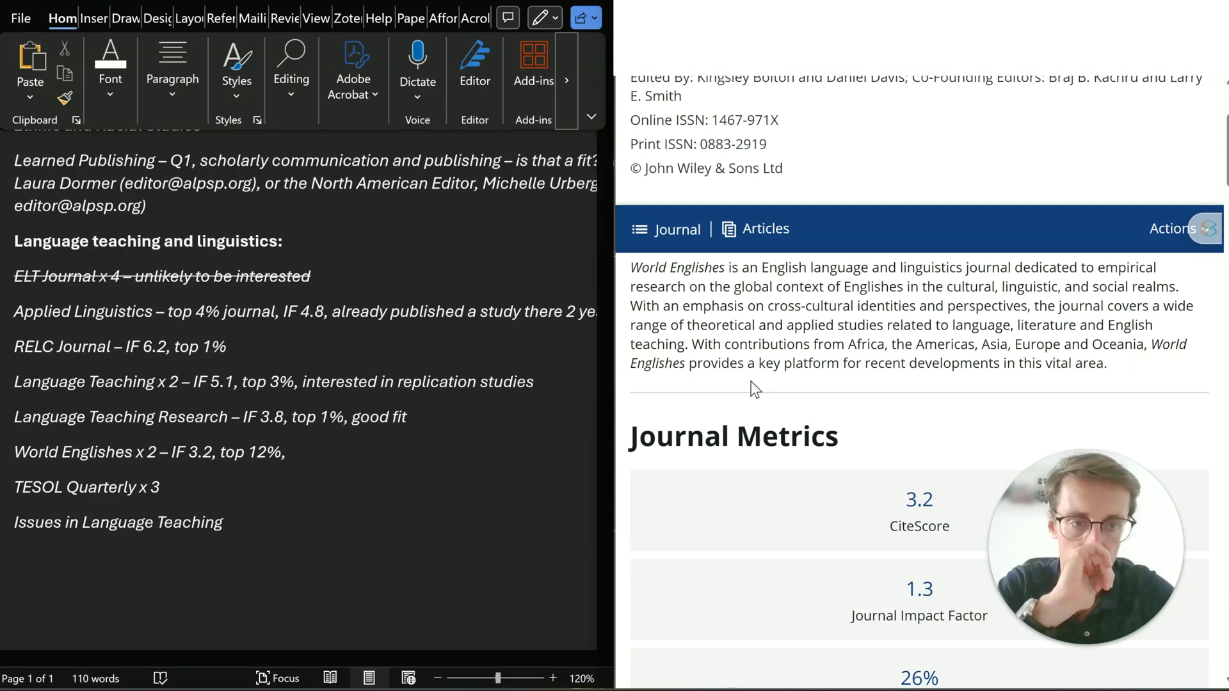
{"action": "left_click", "coordinate": [410, 452]}
{"action": "type", "text": "good fit"}
- Check TESOL Quarterly's Scopus percentile and append "– top 3%, previous similar study rejected, so might not be worth going there" to its entry
{"action": "key", "text": "ctrl+Tab"}
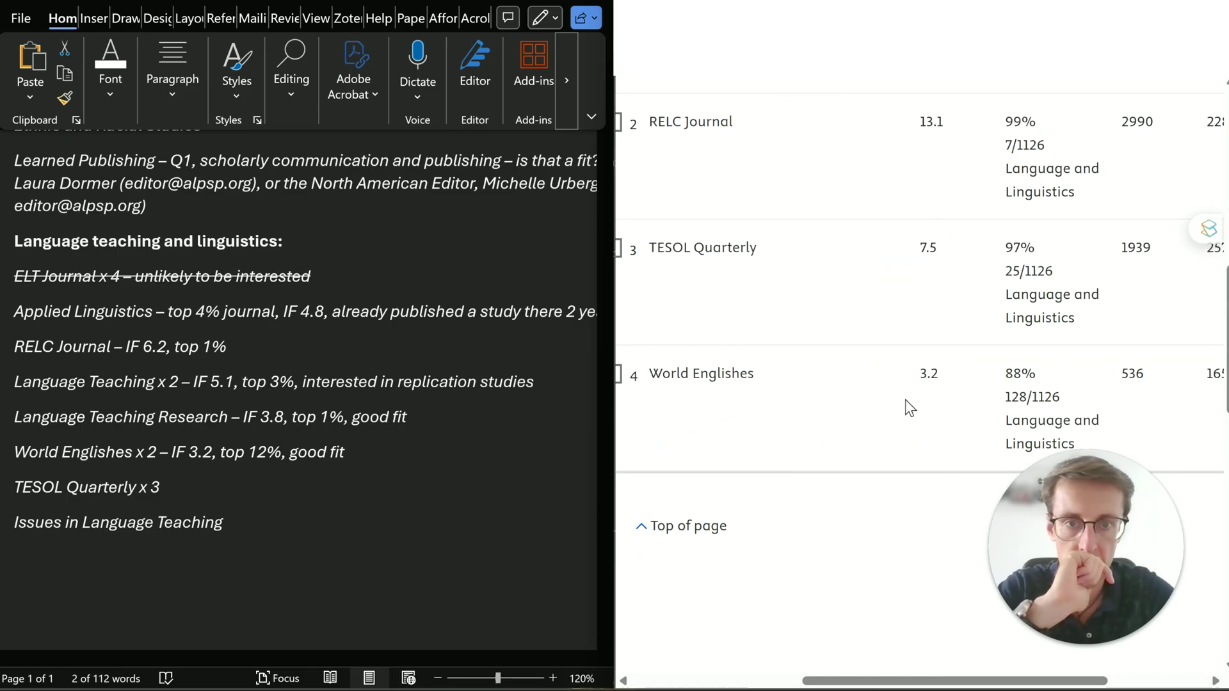
{"action": "left_click", "coordinate": [386, 487]}
{"action": "type", "text": "- top 3%, previous similar study rejected, so might not be worth going there"}
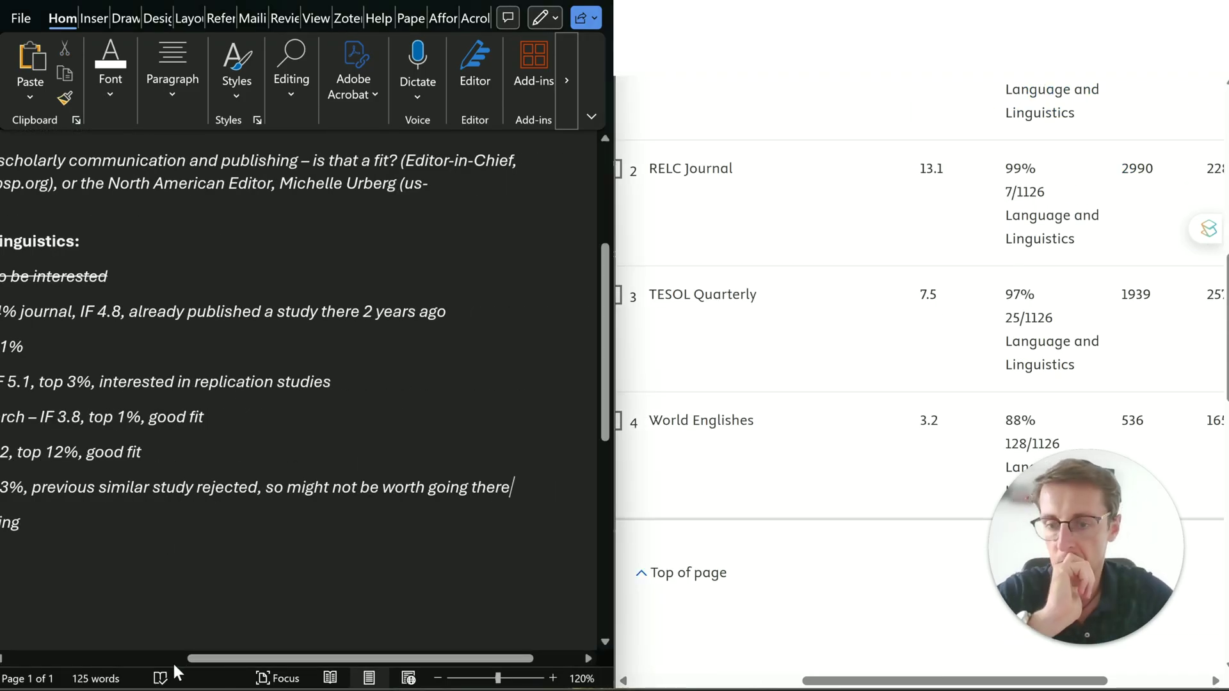
- Review the Issues in Language Teaching website, and strike through that journal's name and TESOL Quarterly on the shortlist
{"action": "key", "text": "shift+Home"}
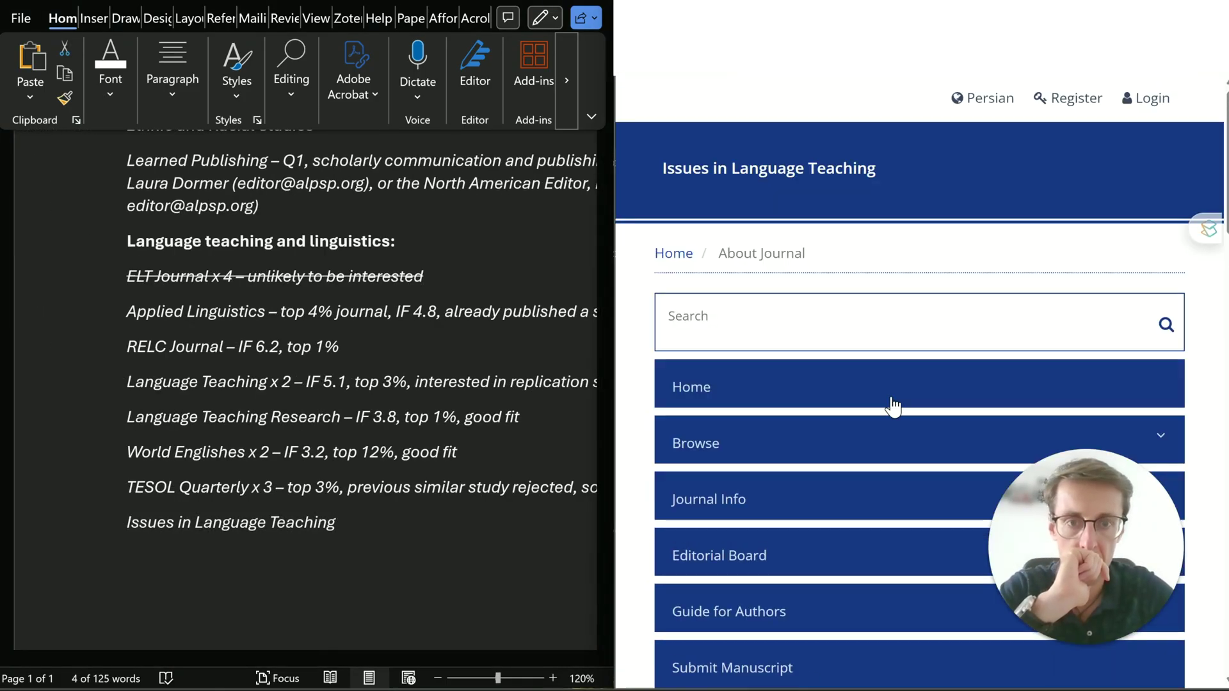
{"action": "scroll", "coordinate": [743, 316], "scroll_direction": "down", "scroll_amount": 10}
{"action": "key", "text": "ctrl+shift+Tab"}
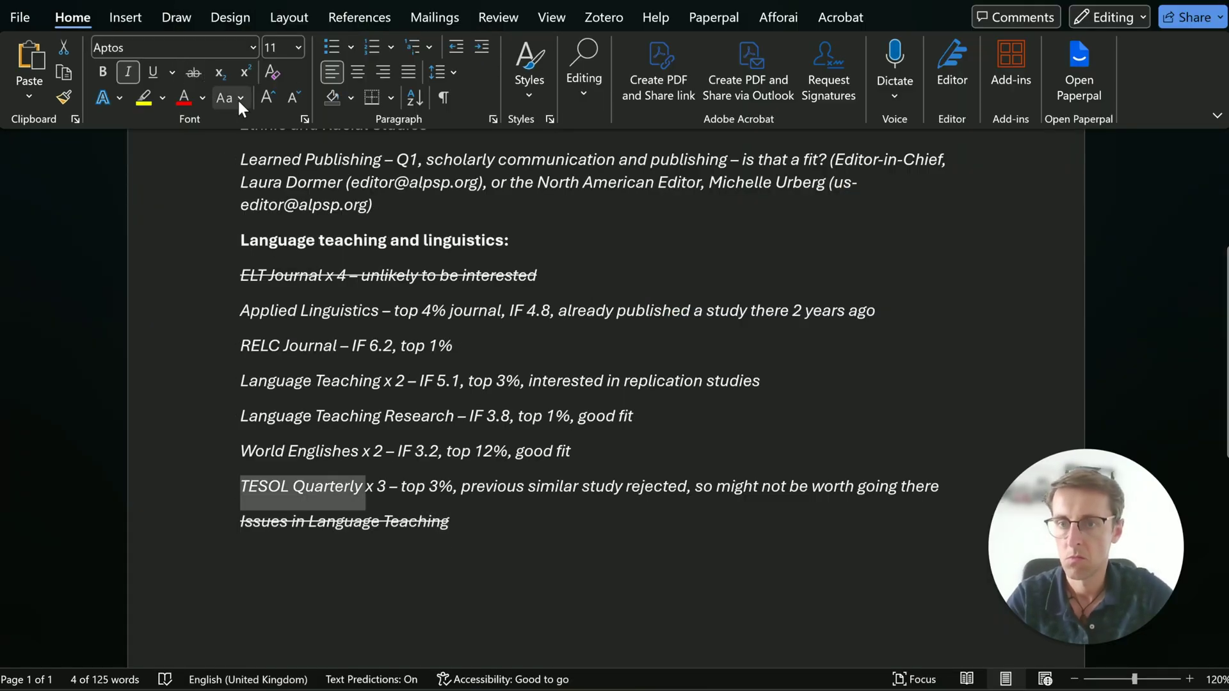
{"action": "scroll", "coordinate": [448, 384], "scroll_direction": "up", "scroll_amount": 3}
{"action": "left_click", "coordinate": [293, 426]}
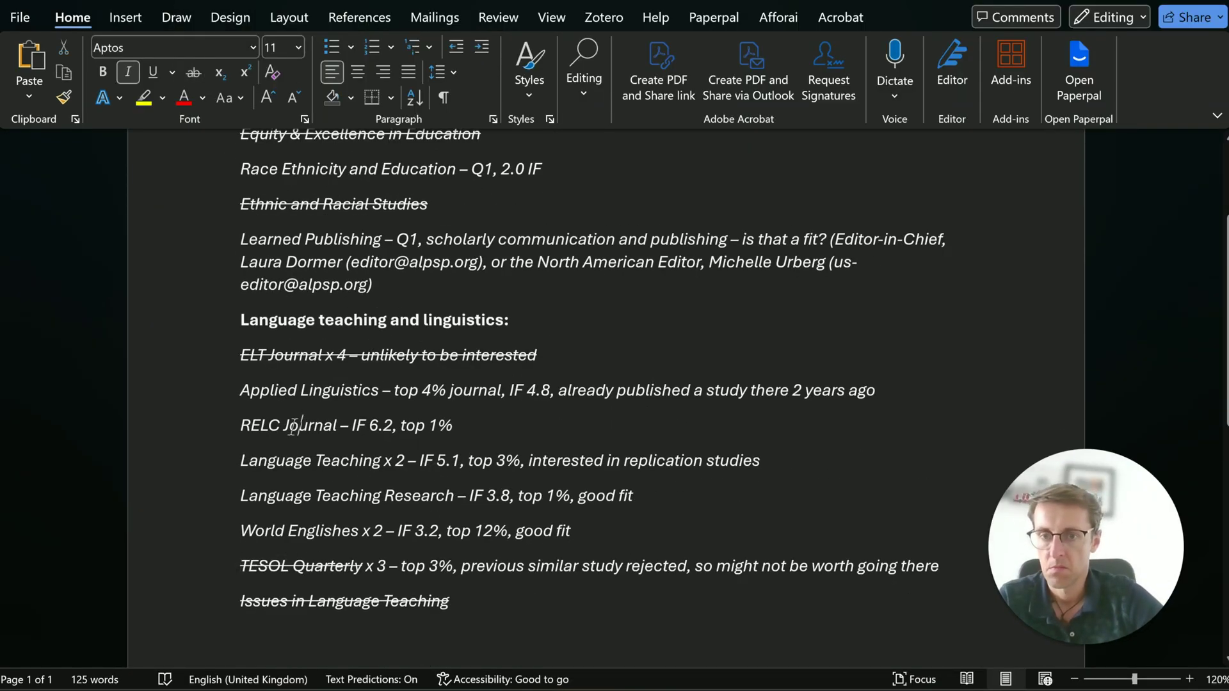
- Switch to the manuscript, search it for "applied linguis" and go to the third match in the reference list
{"action": "key", "text": "alt+Tab"}
{"action": "key", "text": "ctrl+f"}
{"action": "type", "text": "applied linguis"}
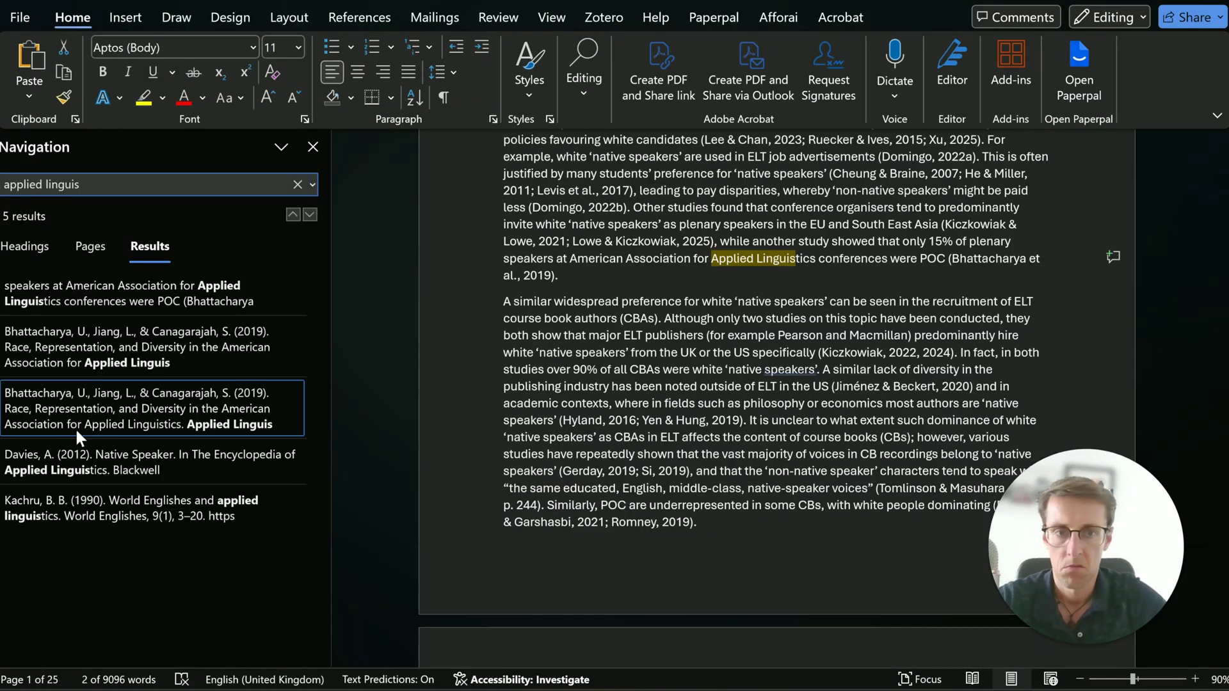
{"action": "left_click", "coordinate": [52, 416]}
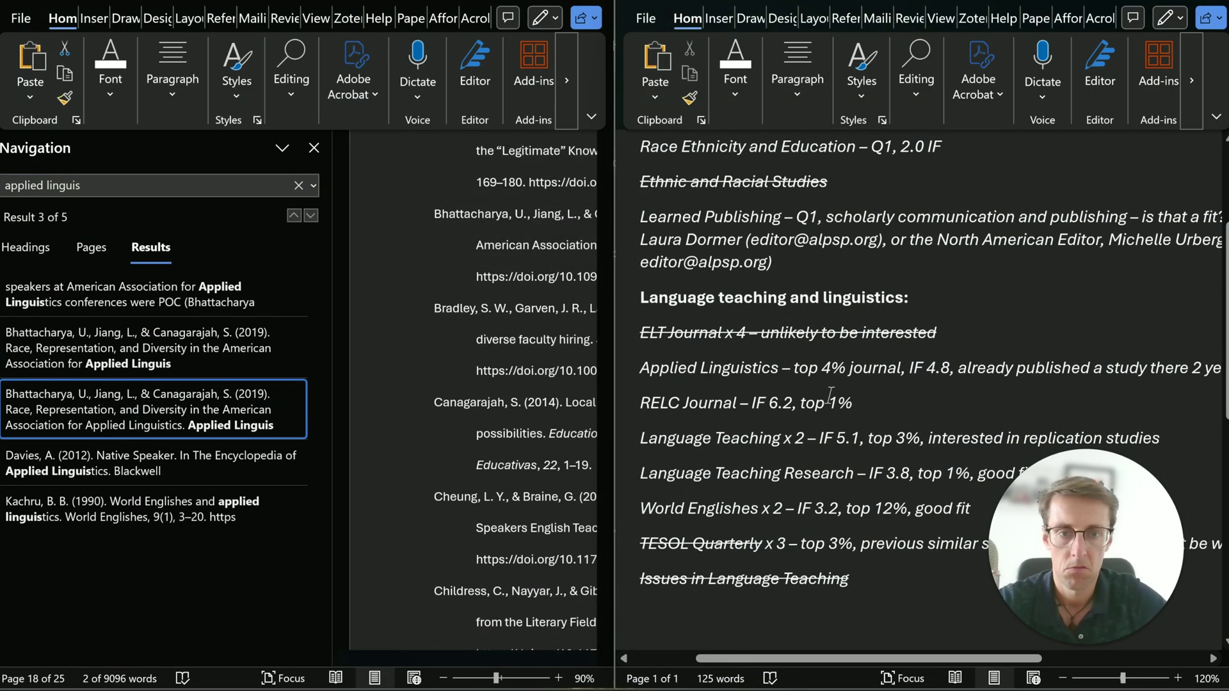
- Search the manuscript's references for "language teaching" and append ", published similar study 2 years ago" to Language Teaching Research's shortlist entry
{"action": "left_click", "coordinate": [148, 185]}
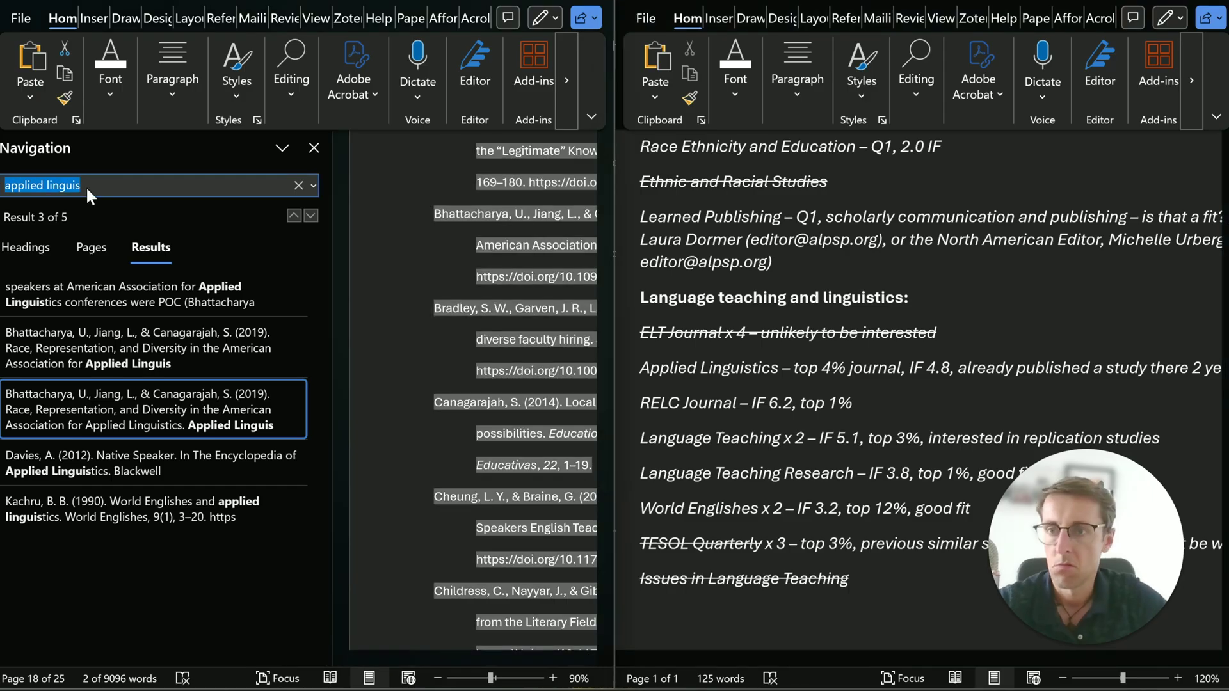
{"action": "type", "text": "language teaching"}
{"action": "left_click", "coordinate": [64, 417]}
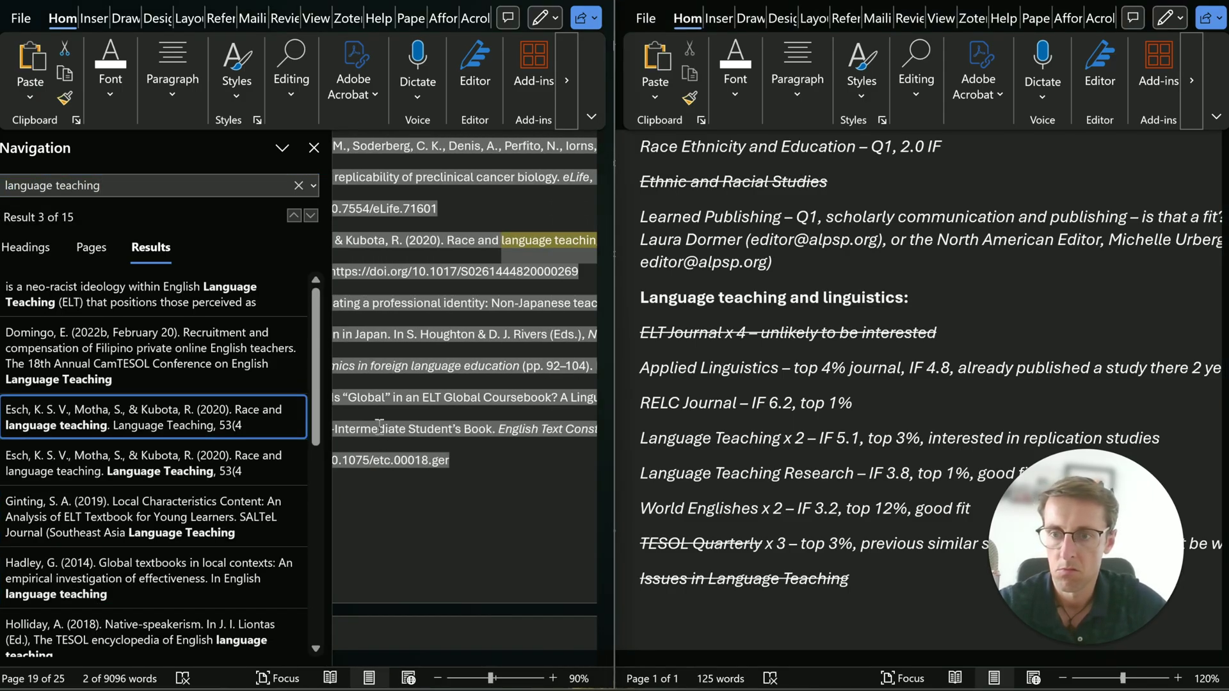
{"action": "left_click", "coordinate": [259, 473]}
{"action": "scroll", "coordinate": [109, 574], "scroll_direction": "down", "scroll_amount": 3}
{"action": "left_click", "coordinate": [201, 619]}
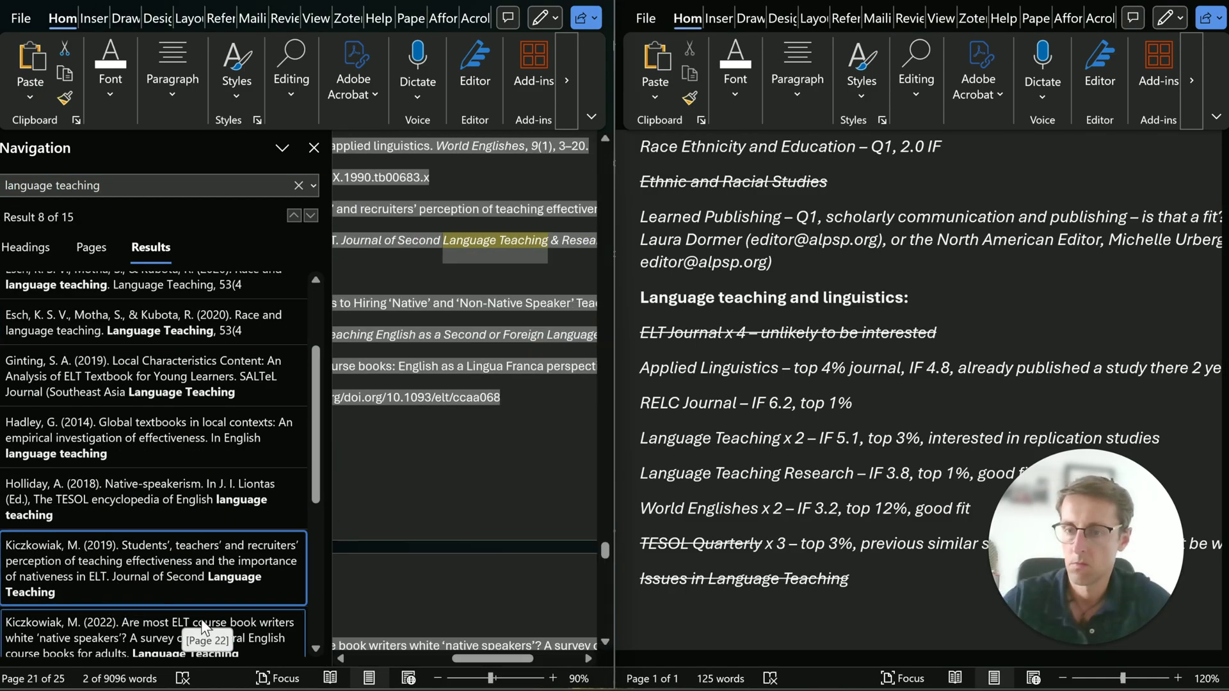
{"action": "scroll", "coordinate": [845, 485], "scroll_direction": "down", "scroll_amount": 1}
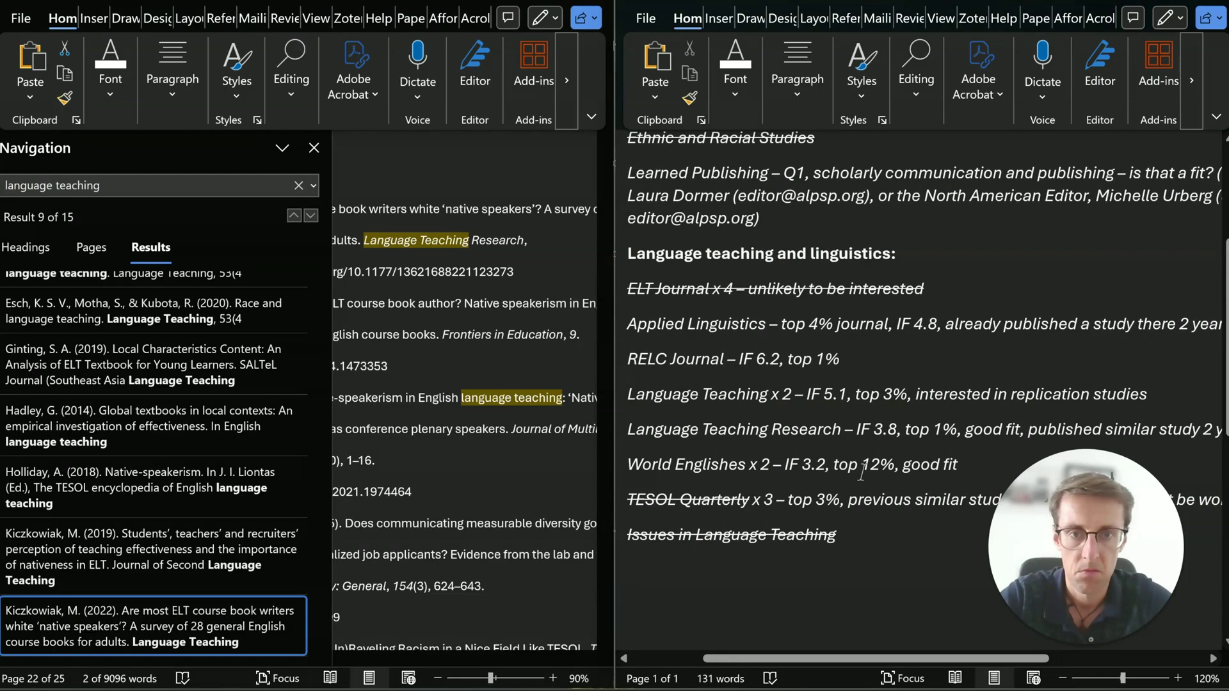
- Review the annotated journals in the Education and Language teaching and linguistics groups to compare the remaining candidates
{"action": "scroll", "coordinate": [863, 472], "scroll_direction": "up", "scroll_amount": 2}
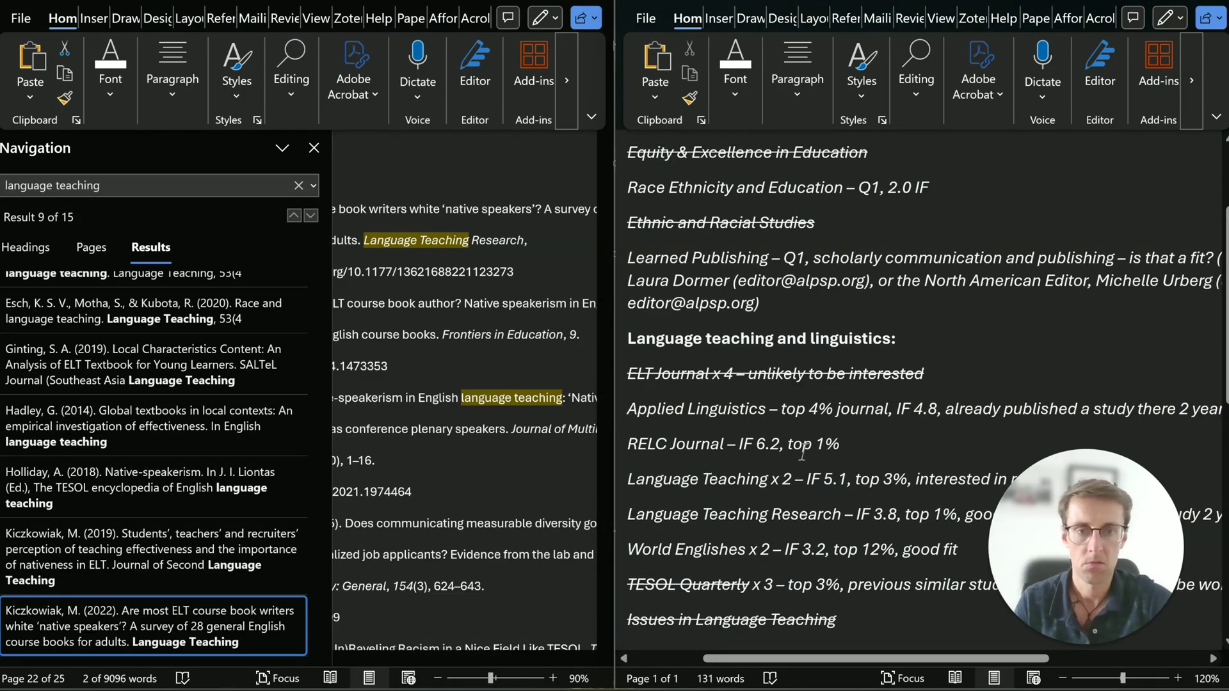
{"action": "scroll", "coordinate": [863, 472], "scroll_direction": "down", "scroll_amount": 3}
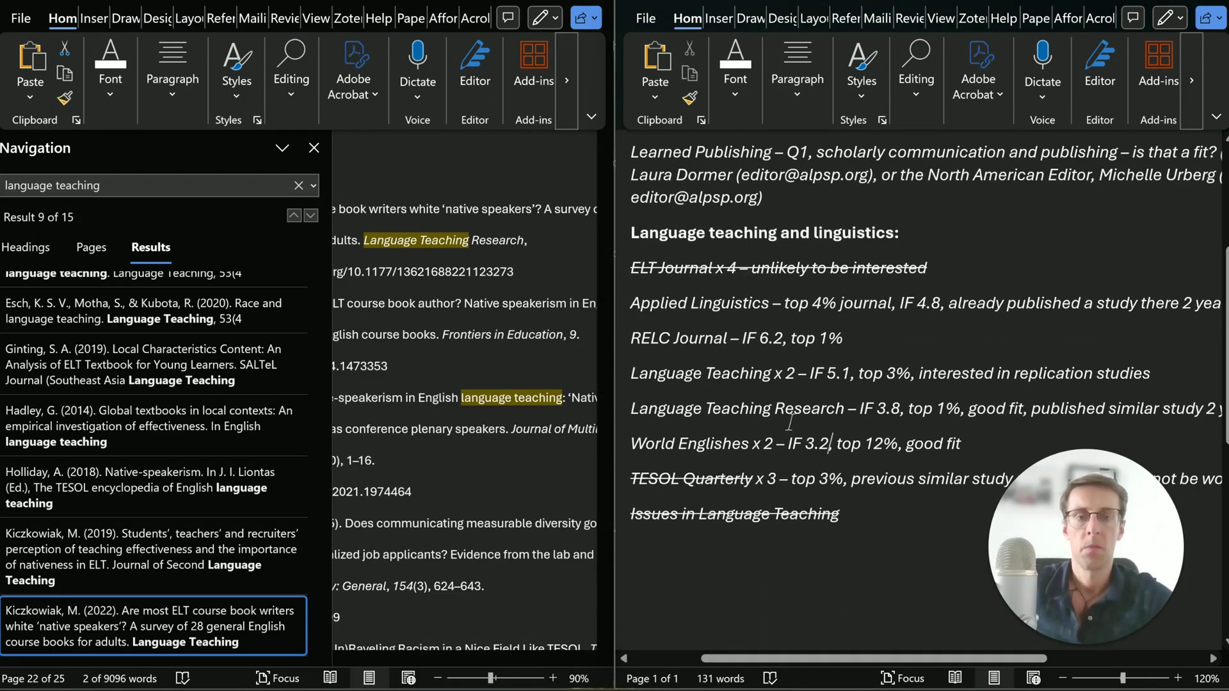
{"action": "scroll", "coordinate": [791, 422], "scroll_direction": "up", "scroll_amount": 2}
{"action": "scroll", "coordinate": [741, 376], "scroll_direction": "up", "scroll_amount": 1}
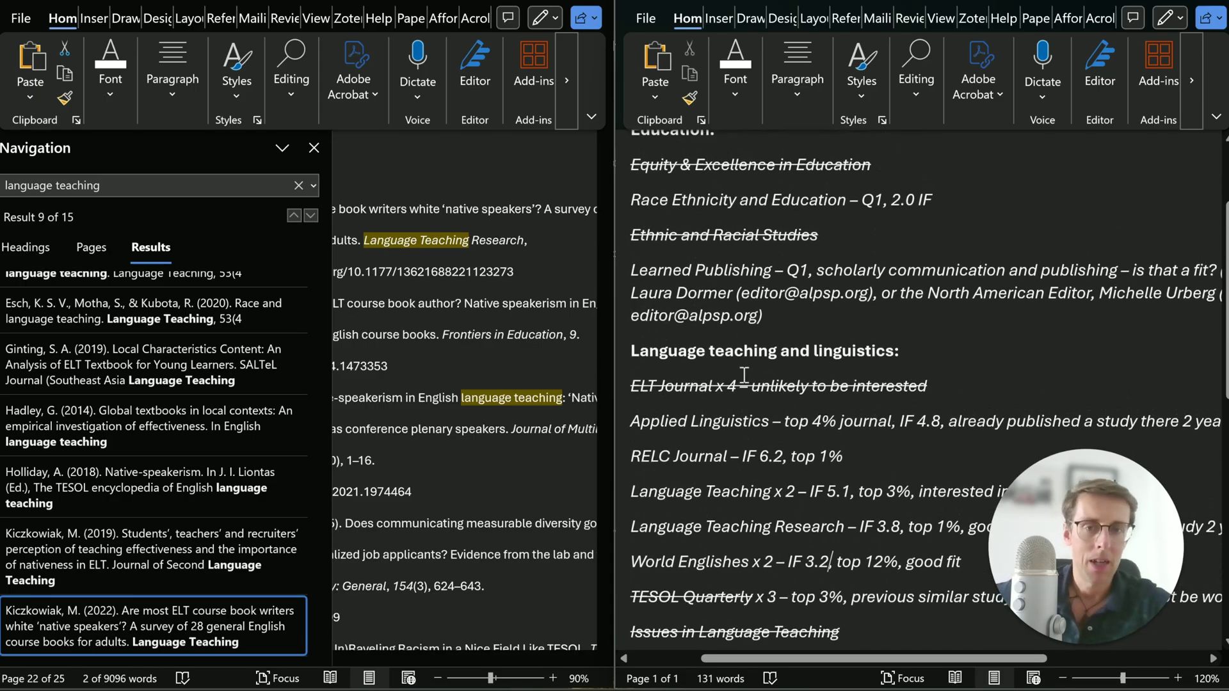
{"action": "scroll", "coordinate": [744, 374], "scroll_direction": "up", "scroll_amount": 2}
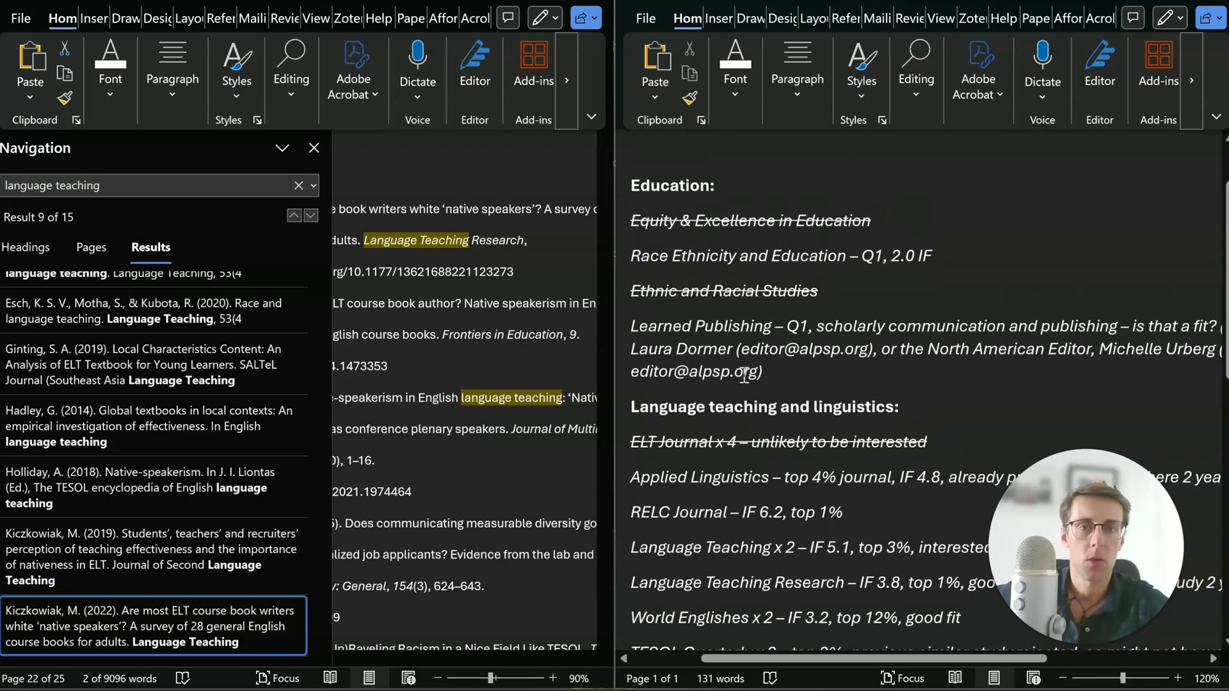
{"action": "scroll", "coordinate": [744, 376], "scroll_direction": "up", "scroll_amount": 1}
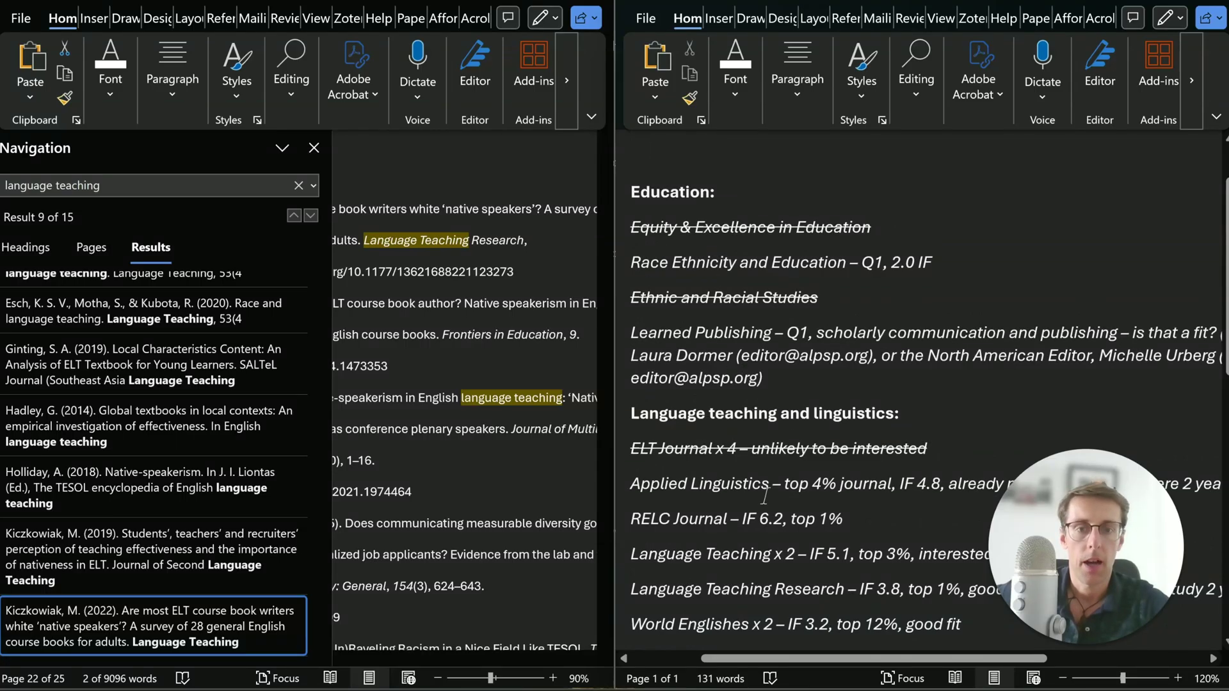
{"action": "scroll", "coordinate": [766, 495], "scroll_direction": "down", "scroll_amount": 2}
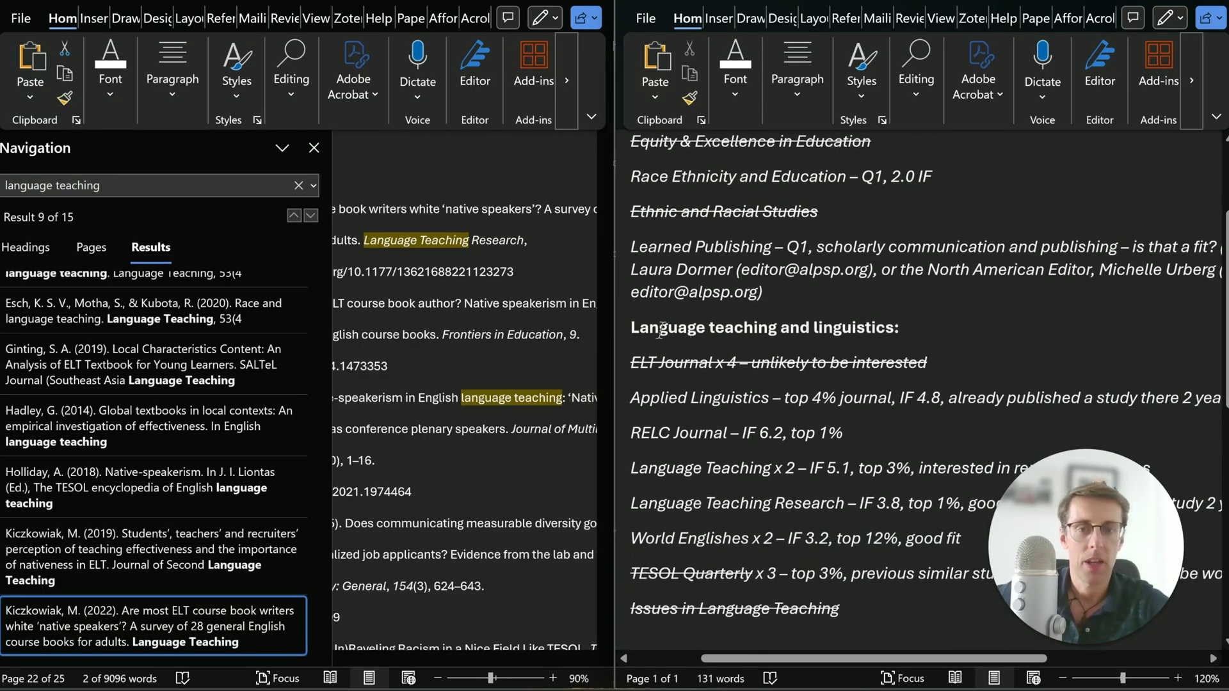
{"action": "left_click_drag", "start_coordinate": [661, 330], "coordinate": [728, 364]}
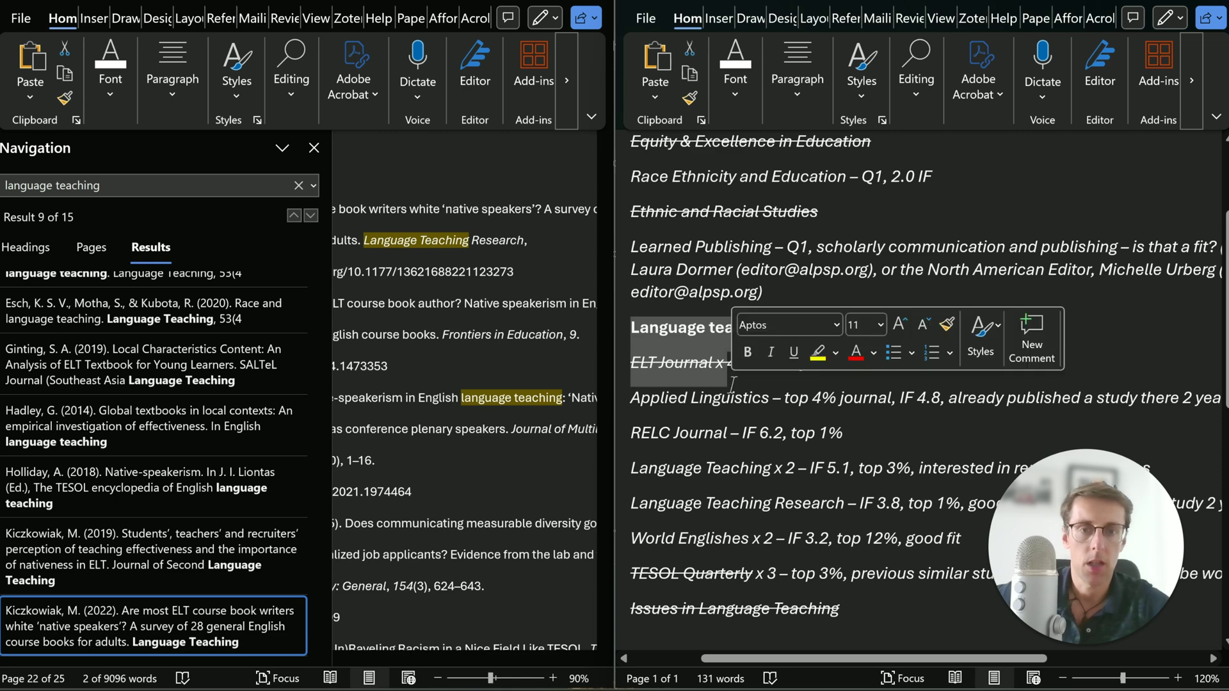
{"action": "scroll", "coordinate": [646, 333], "scroll_direction": "up", "scroll_amount": 3}
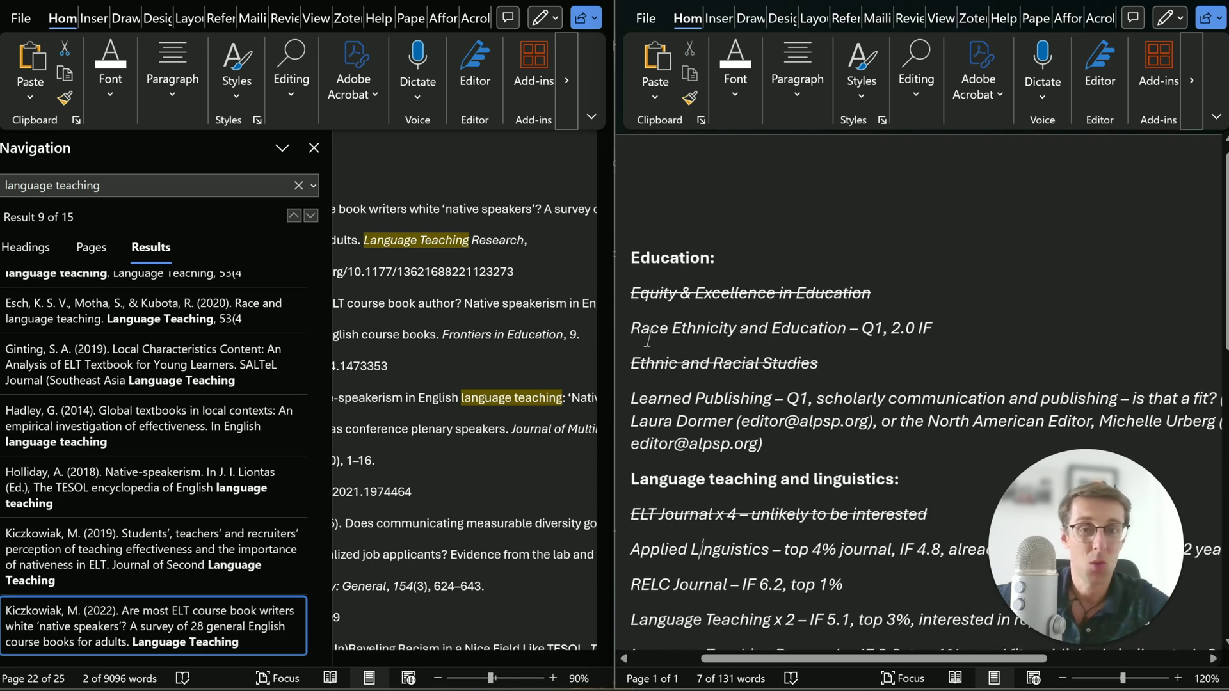
{"action": "left_click_drag", "start_coordinate": [631, 330], "coordinate": [810, 423]}
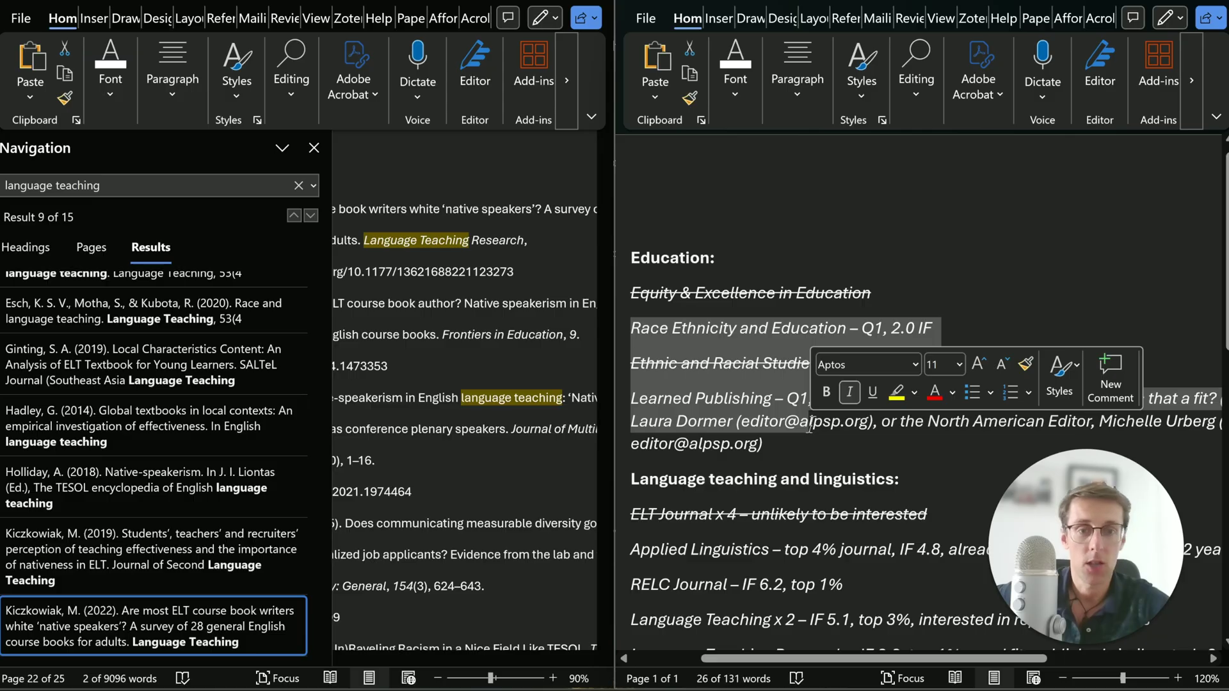
{"action": "left_click", "coordinate": [774, 448]}
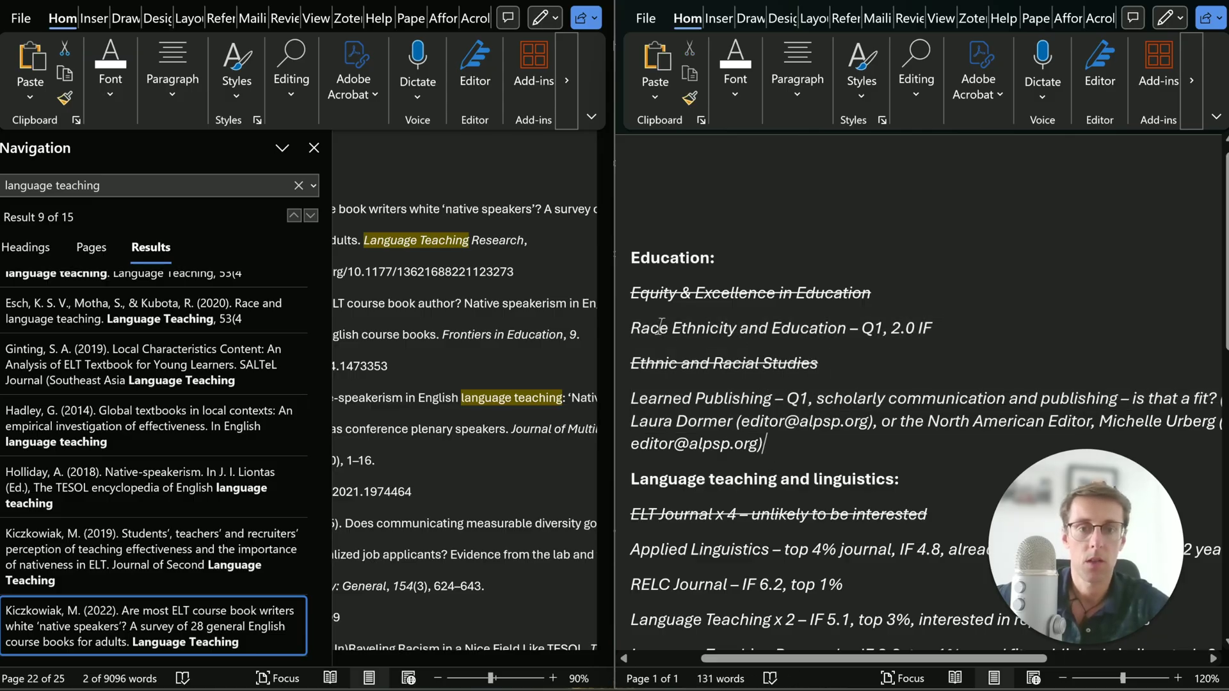
- Strike through the whole Race Ethnicity and Education entry in the Education group
{"action": "left_click_drag", "start_coordinate": [643, 325], "coordinate": [951, 335]}
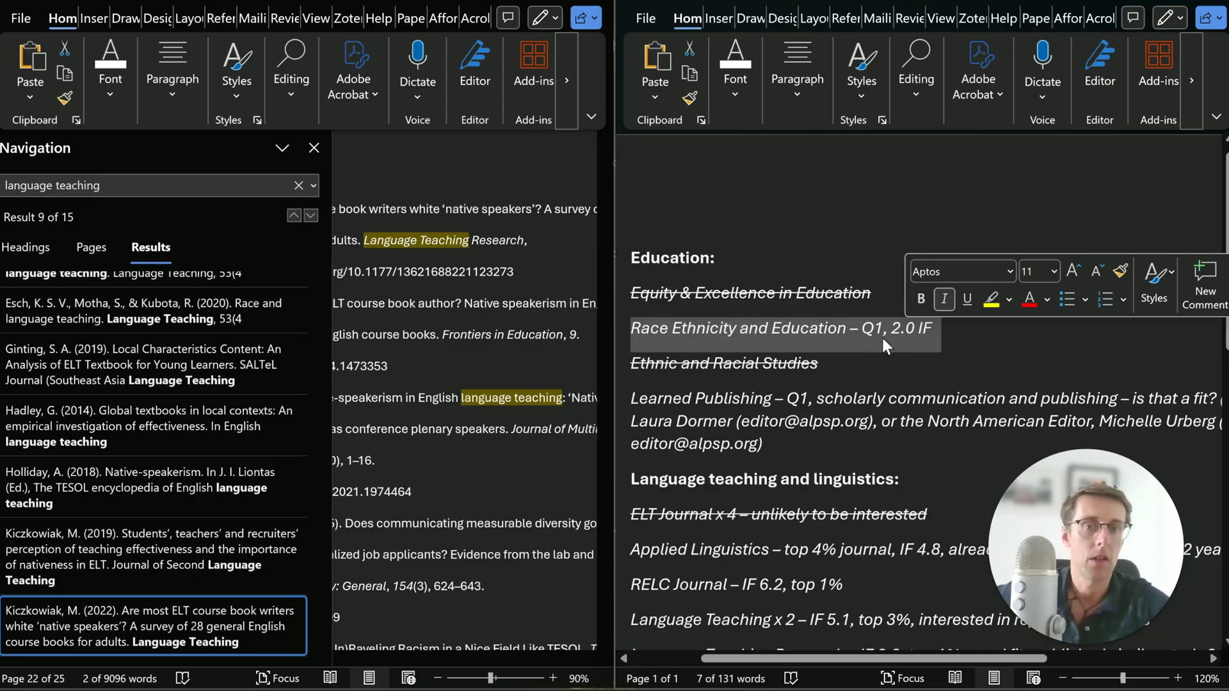
{"action": "scroll", "coordinate": [881, 335], "scroll_direction": "down", "scroll_amount": 1}
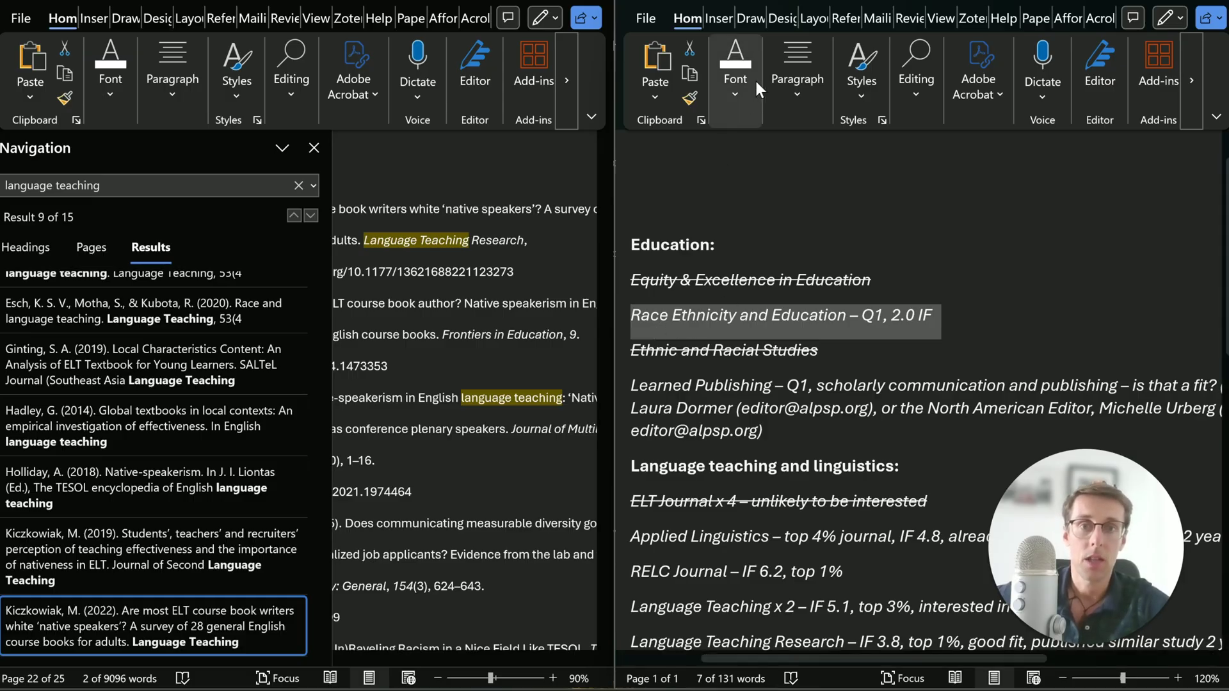
{"action": "left_click", "coordinate": [731, 97]}
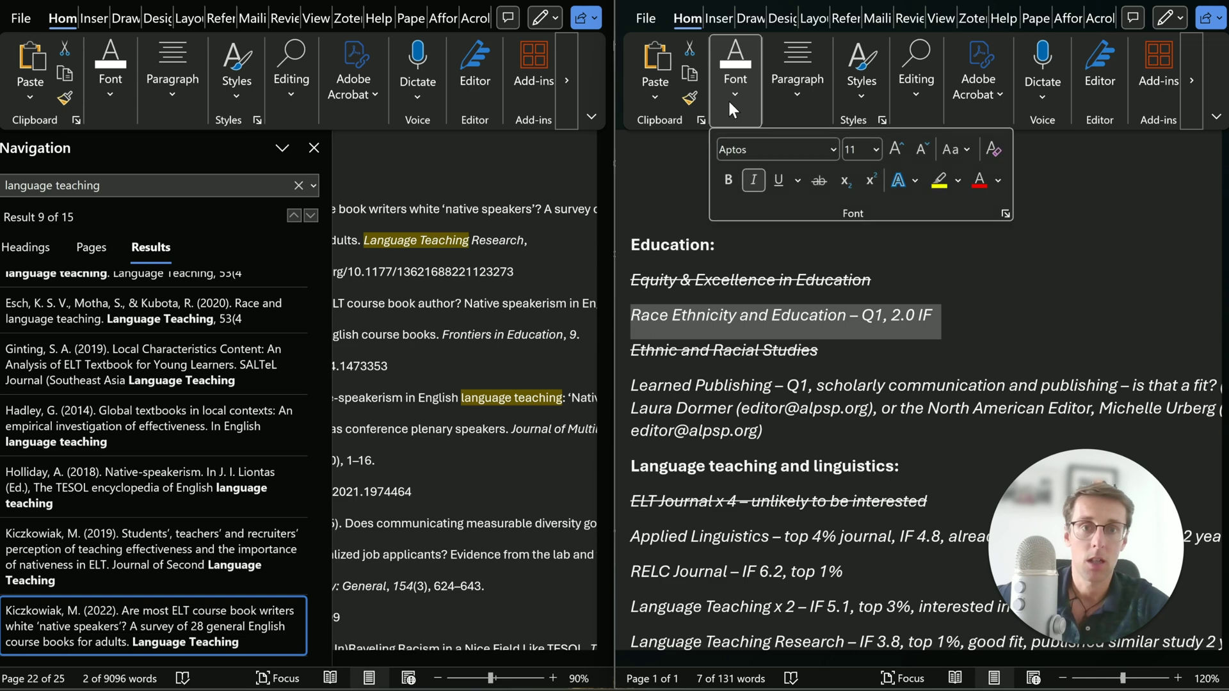
{"action": "left_click", "coordinate": [818, 180]}
{"action": "key", "text": "Escape"}
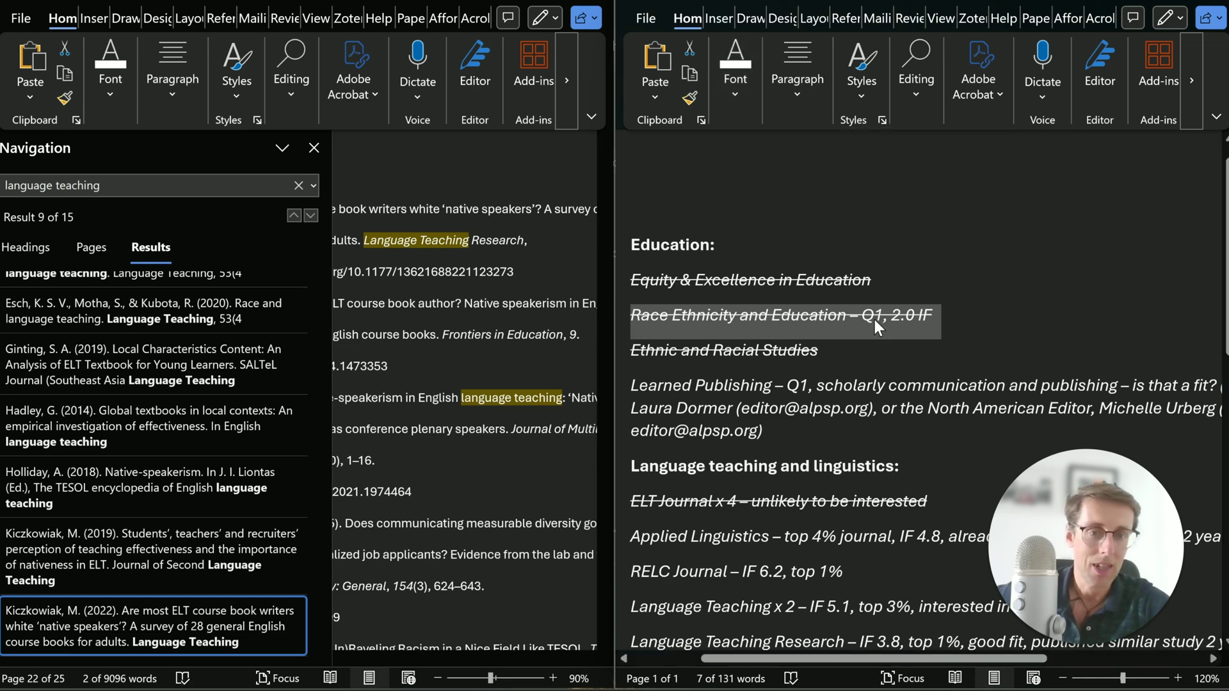
{"action": "left_click", "coordinate": [857, 392]}
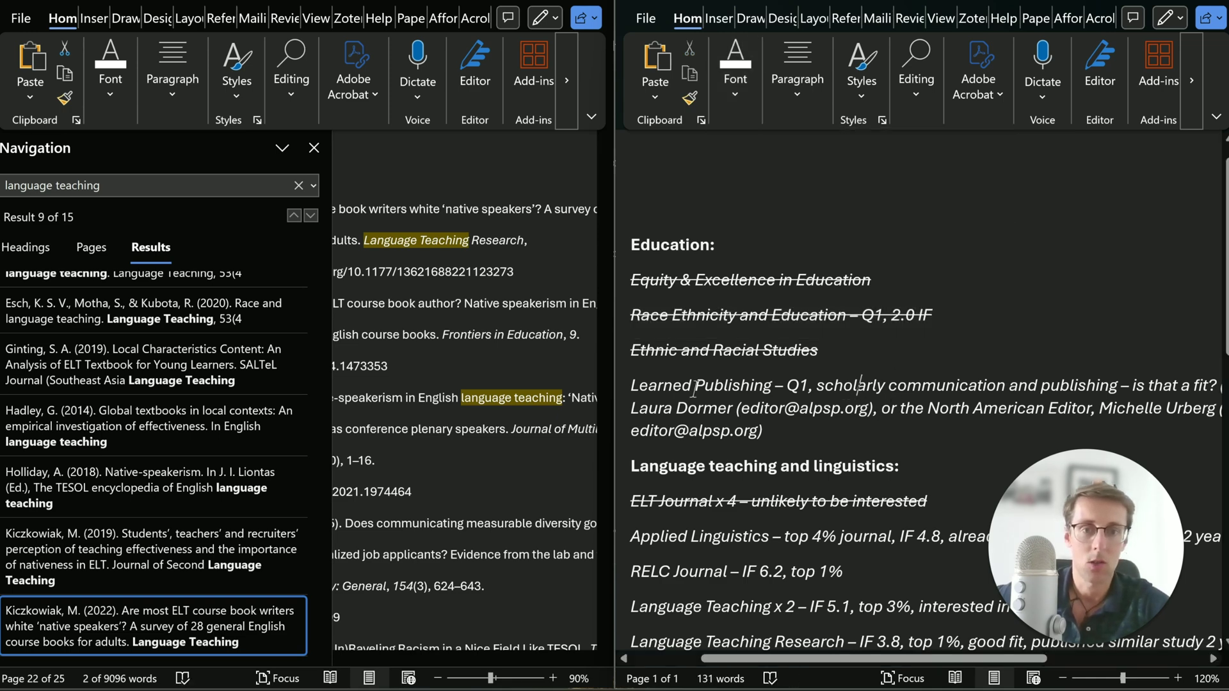
- Strike through the journal name Learned Publishing in the Education group
{"action": "left_click_drag", "start_coordinate": [651, 387], "coordinate": [756, 385]}
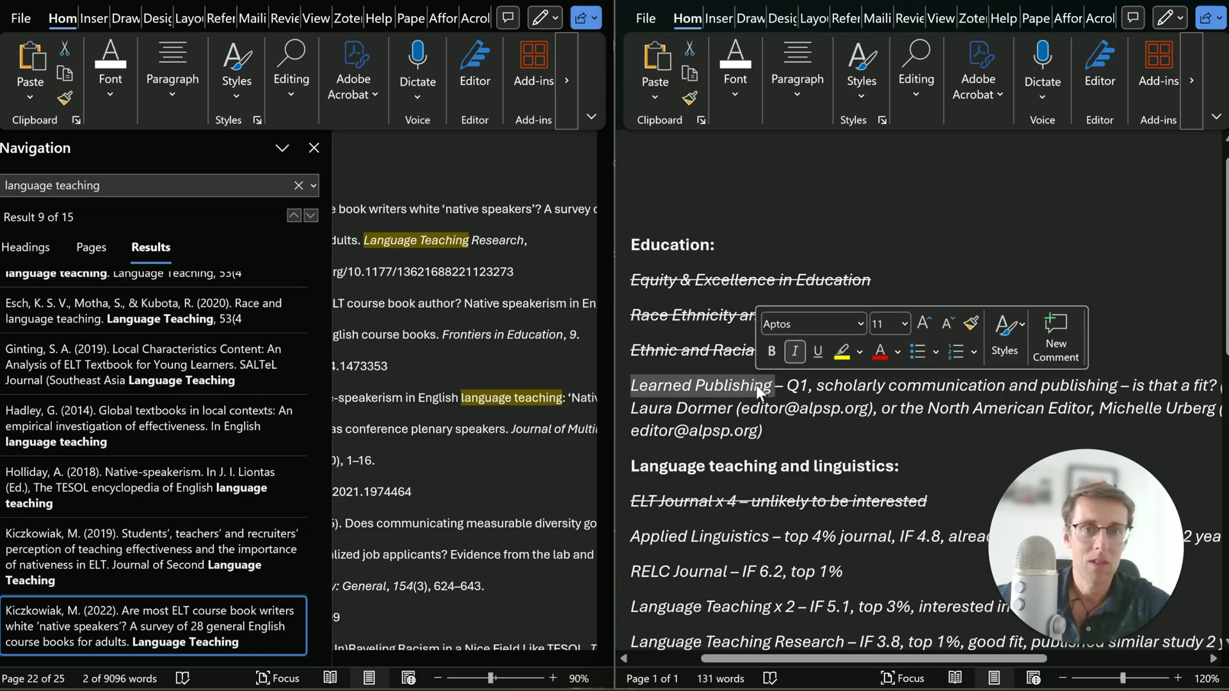
{"action": "left_click", "coordinate": [734, 98]}
{"action": "left_click", "coordinate": [816, 180]}
{"action": "left_click", "coordinate": [822, 378]}
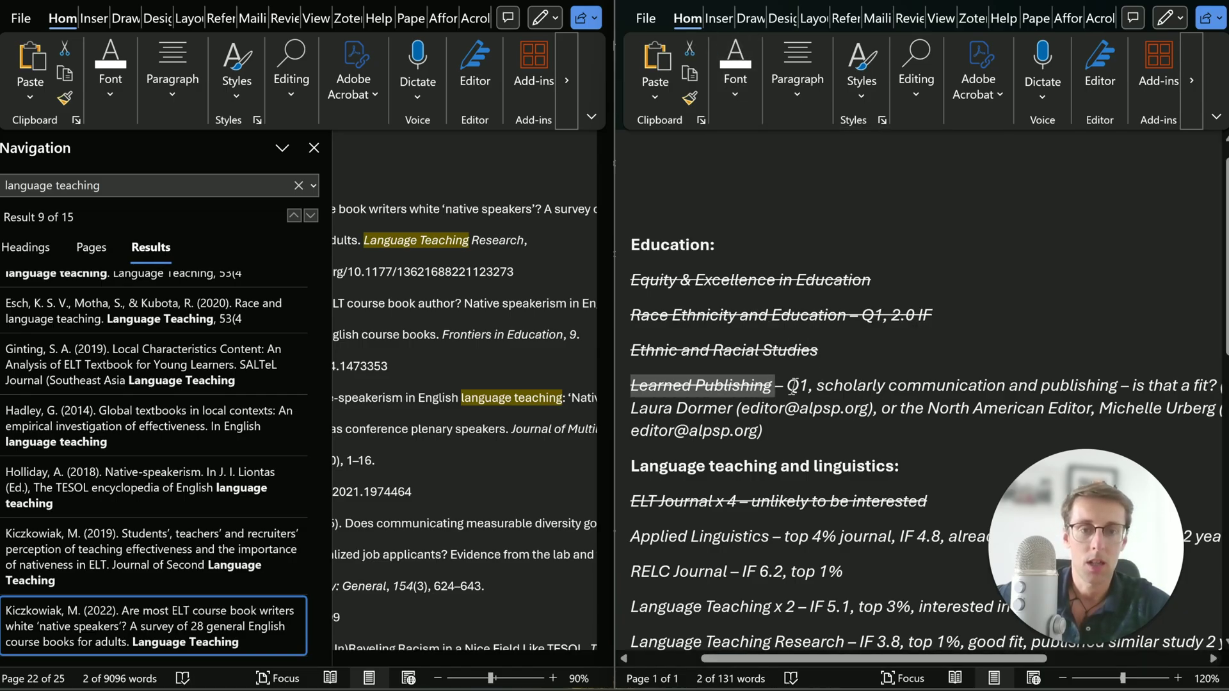
- Highlight the whole RELC Journal entry in the Language teaching and linguistics group in bright green
{"action": "left_click", "coordinate": [791, 386]}
{"action": "scroll", "coordinate": [986, 424], "scroll_direction": "down", "scroll_amount": 3}
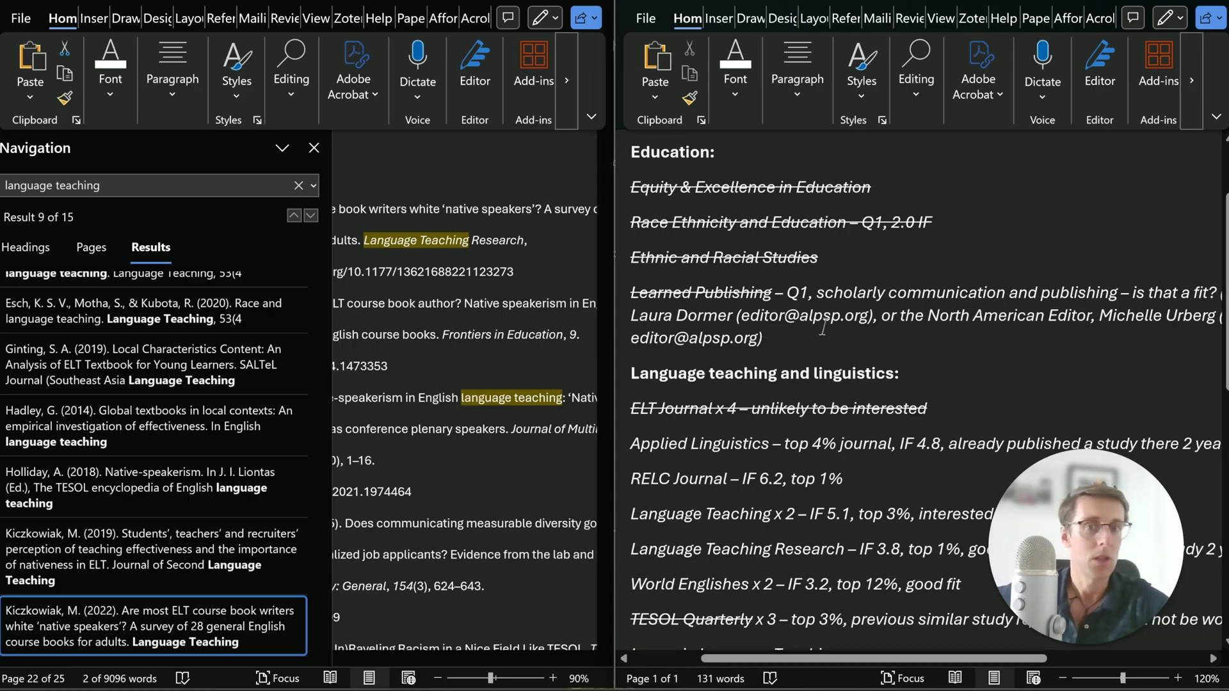
{"action": "scroll", "coordinate": [822, 328], "scroll_direction": "down", "scroll_amount": 2}
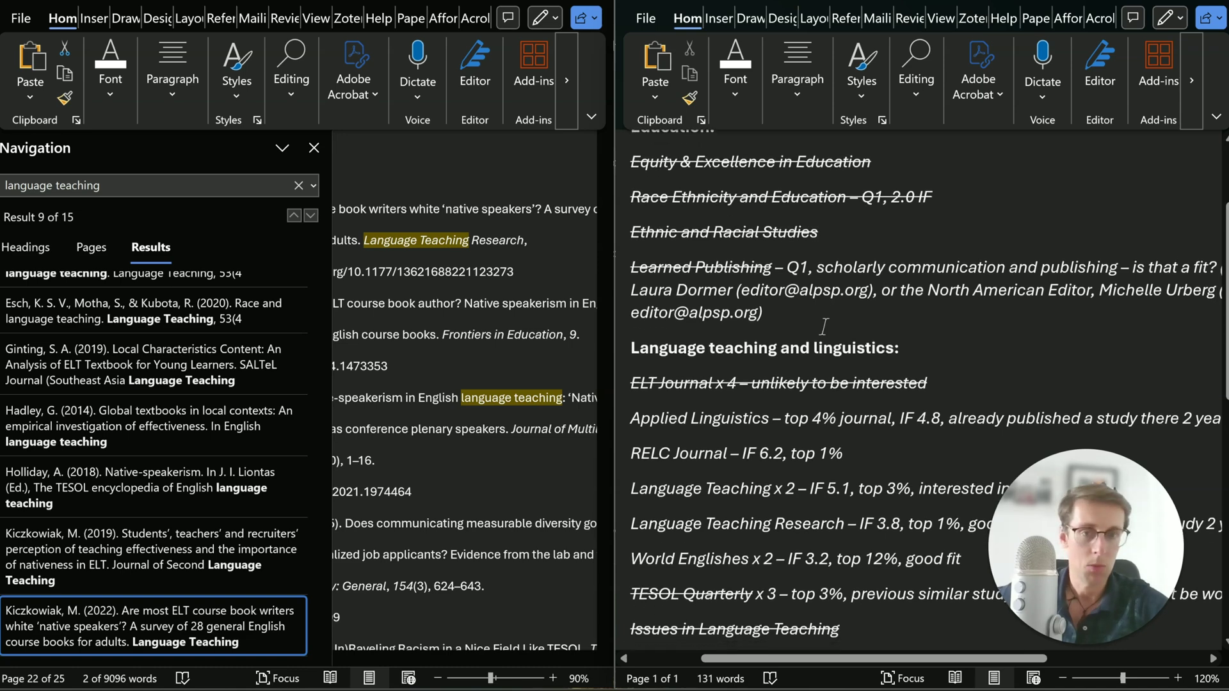
{"action": "scroll", "coordinate": [824, 326], "scroll_direction": "down", "scroll_amount": 2}
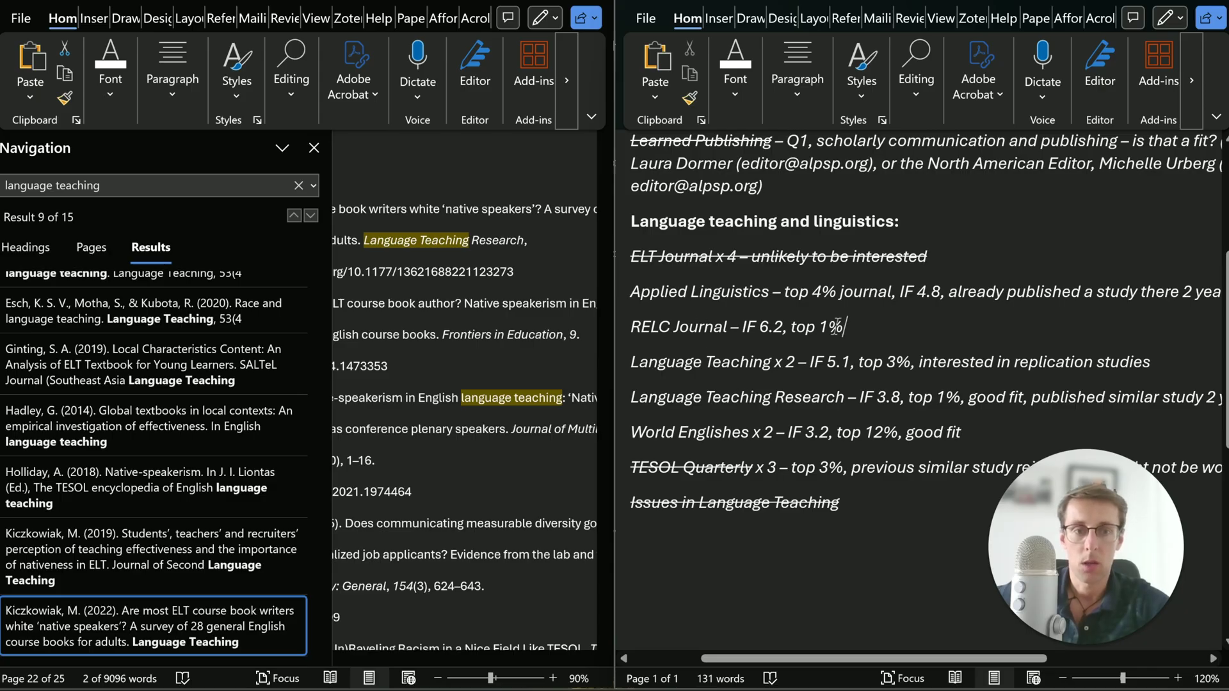
{"action": "left_click_drag", "start_coordinate": [840, 326], "coordinate": [801, 332]}
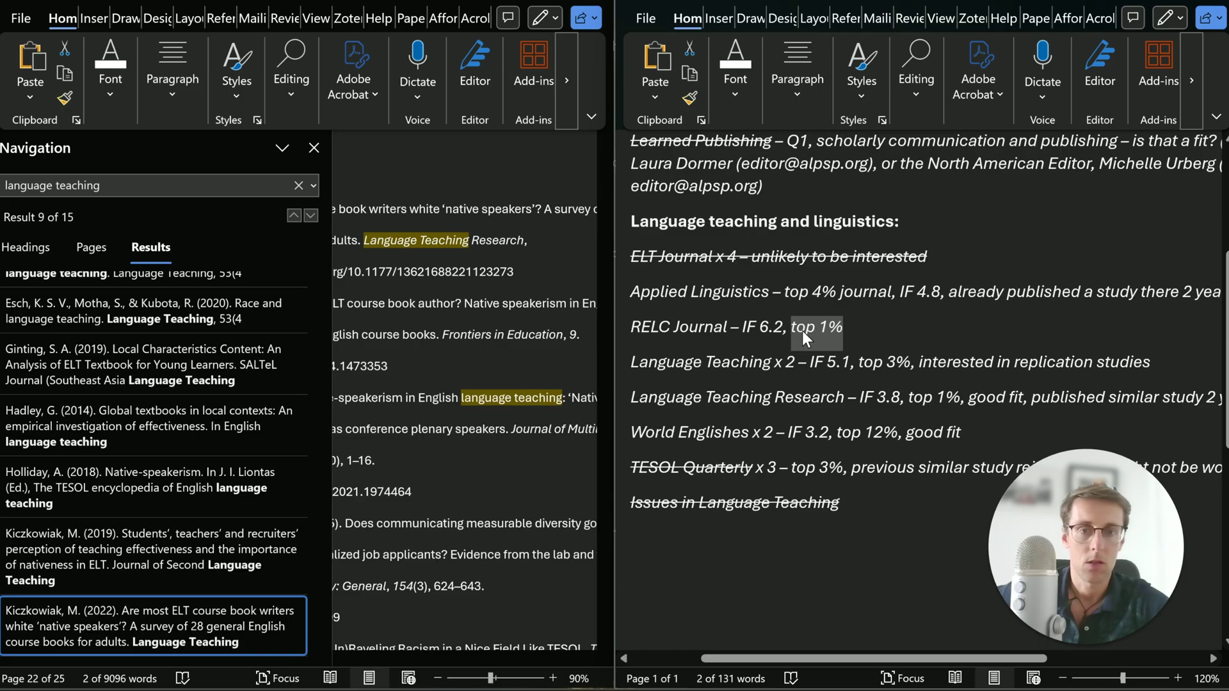
{"action": "left_click", "coordinate": [802, 331]}
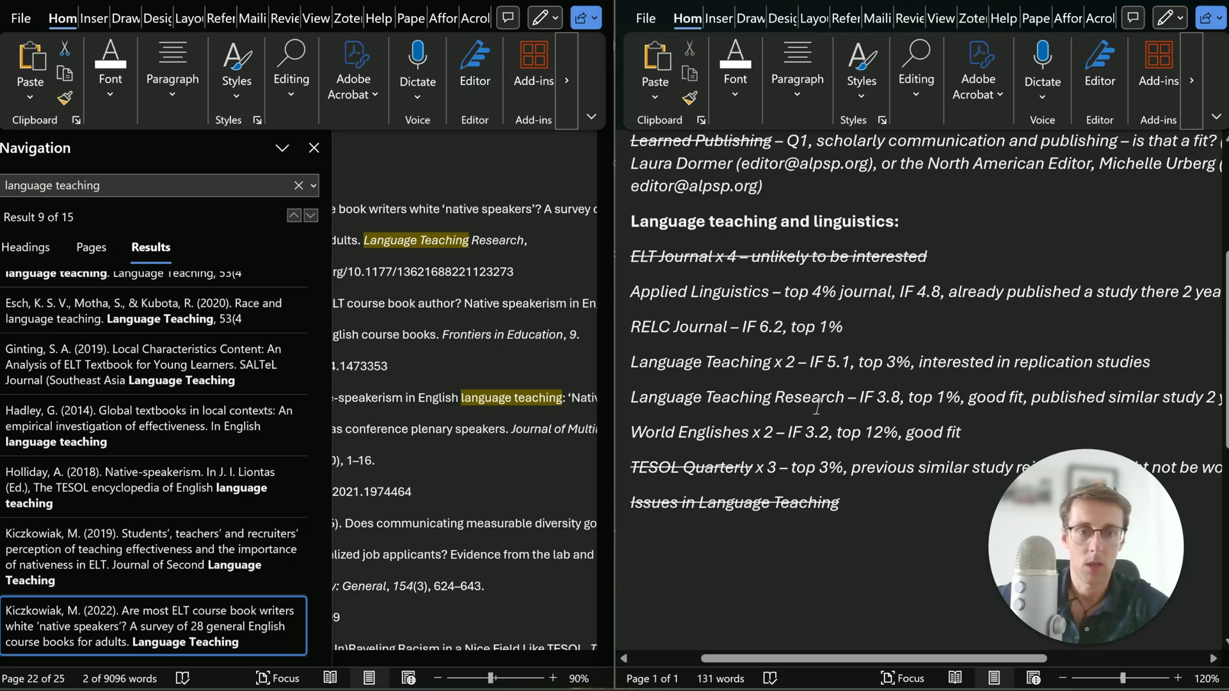
{"action": "left_click", "coordinate": [866, 326]}
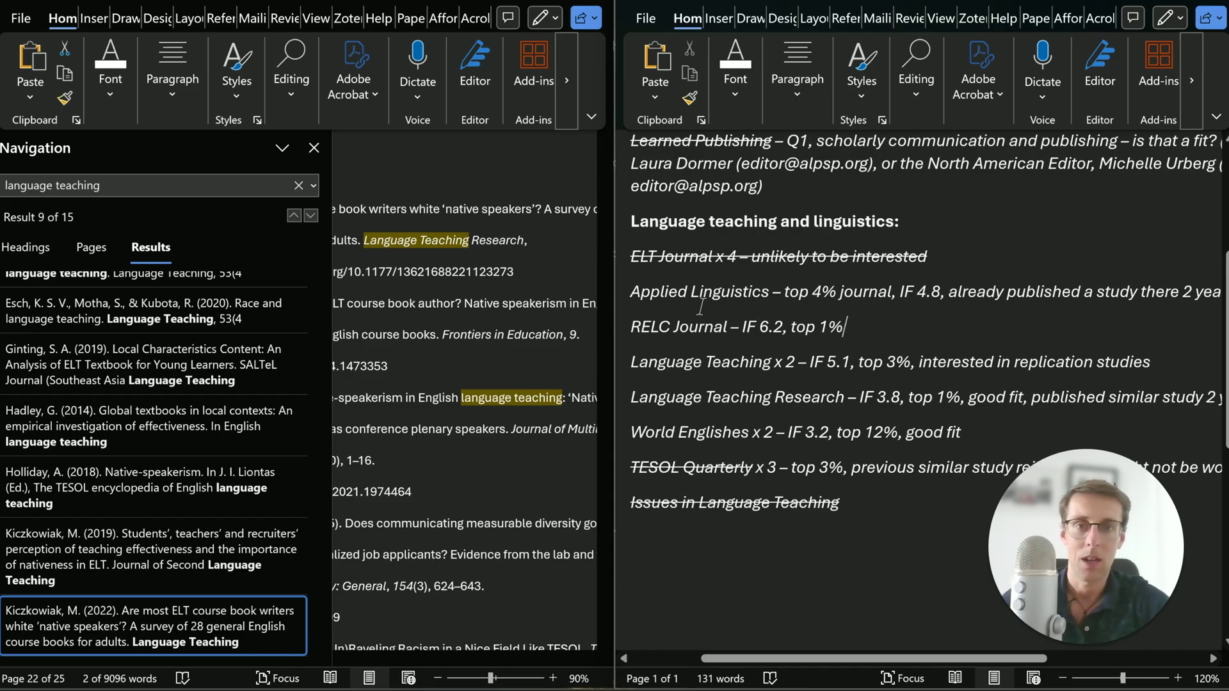
{"action": "left_click_drag", "start_coordinate": [634, 326], "coordinate": [852, 327]}
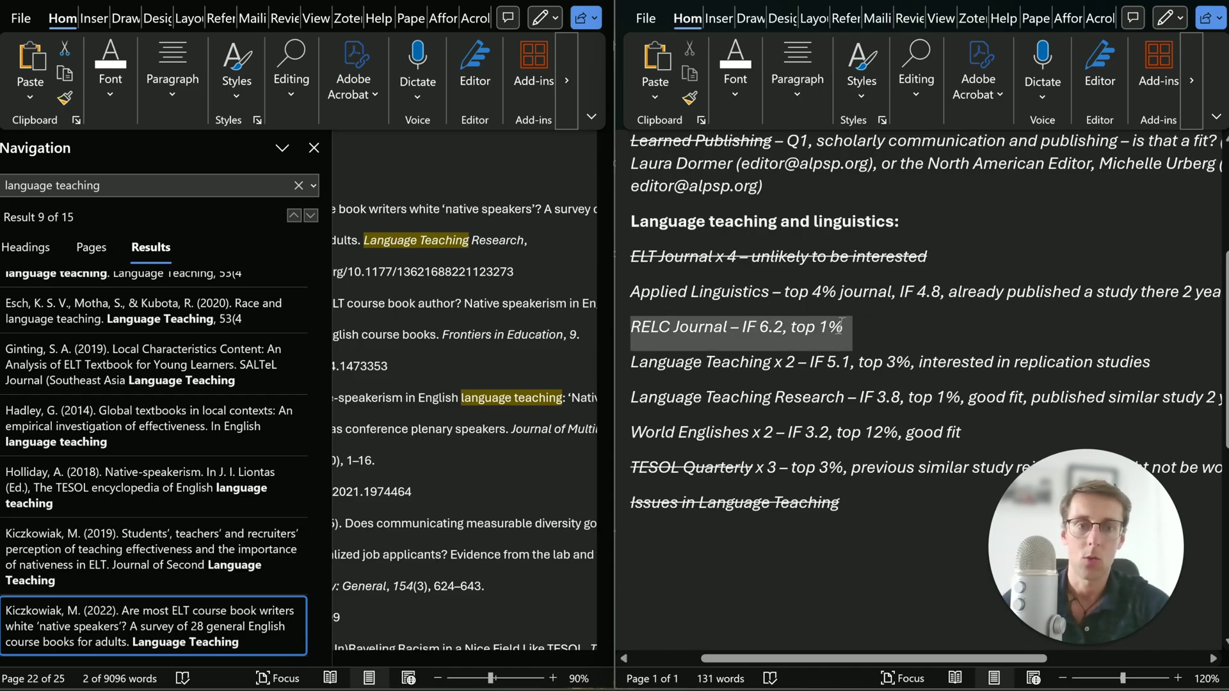
{"action": "left_click", "coordinate": [738, 91]}
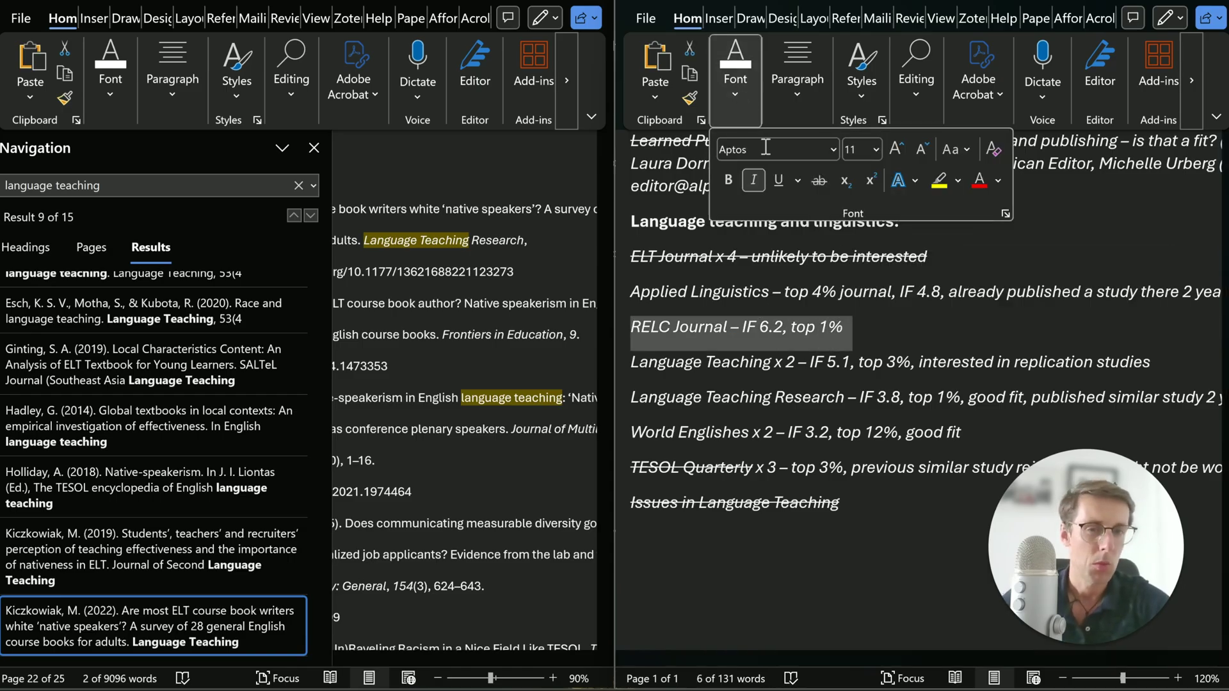
{"action": "left_click", "coordinate": [957, 181]}
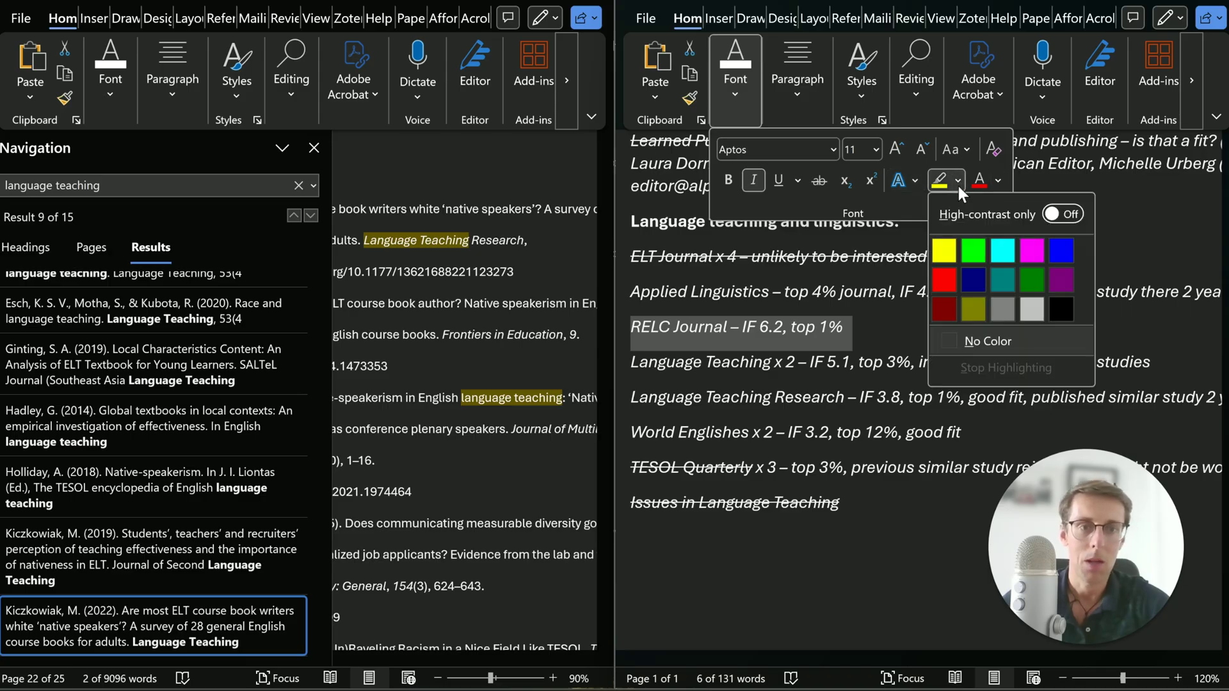
{"action": "left_click", "coordinate": [974, 242]}
{"action": "left_click", "coordinate": [870, 321]}
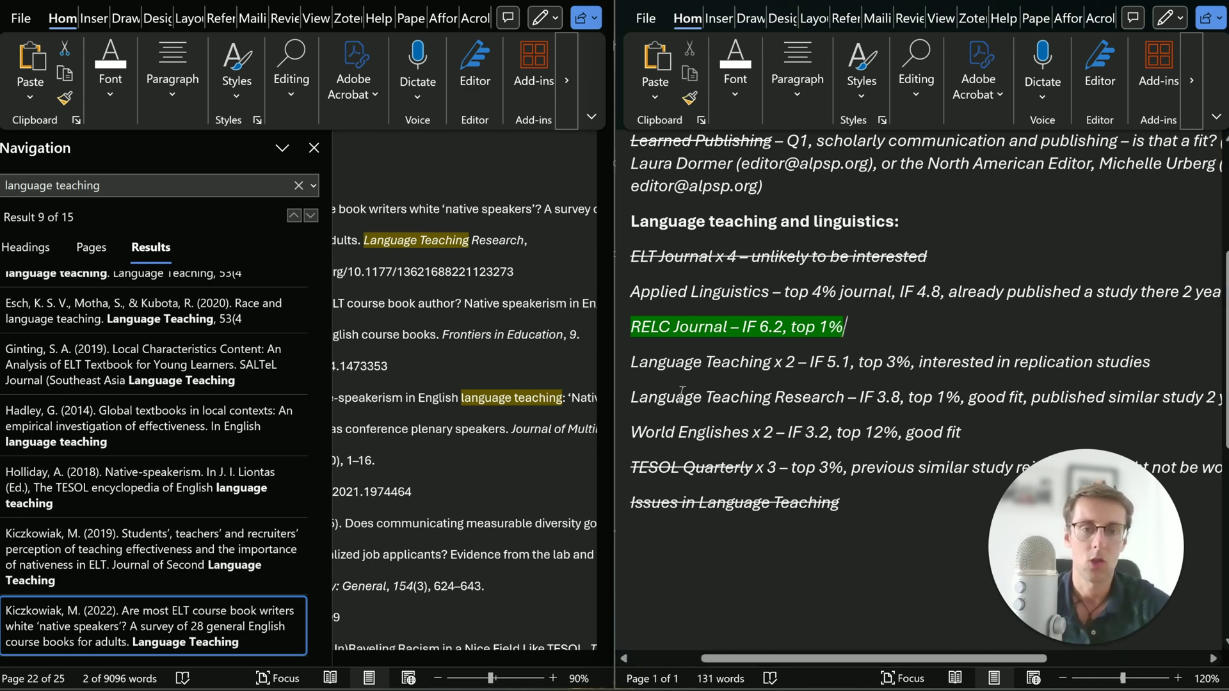
- Highlight the journal name Language Teaching in bright green, leaving the metrics and notes after it unmarked
{"action": "left_click_drag", "start_coordinate": [631, 363], "coordinate": [755, 363]}
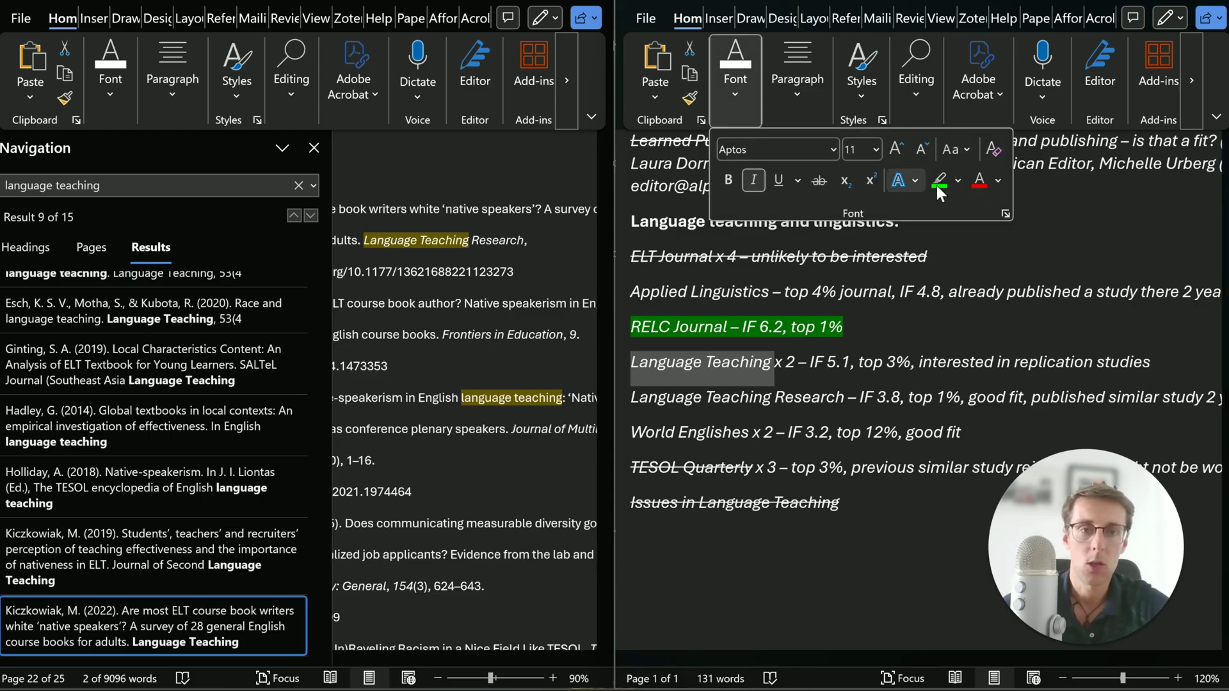
{"action": "left_click", "coordinate": [938, 186]}
{"action": "left_click_drag", "start_coordinate": [920, 363], "coordinate": [1113, 366]}
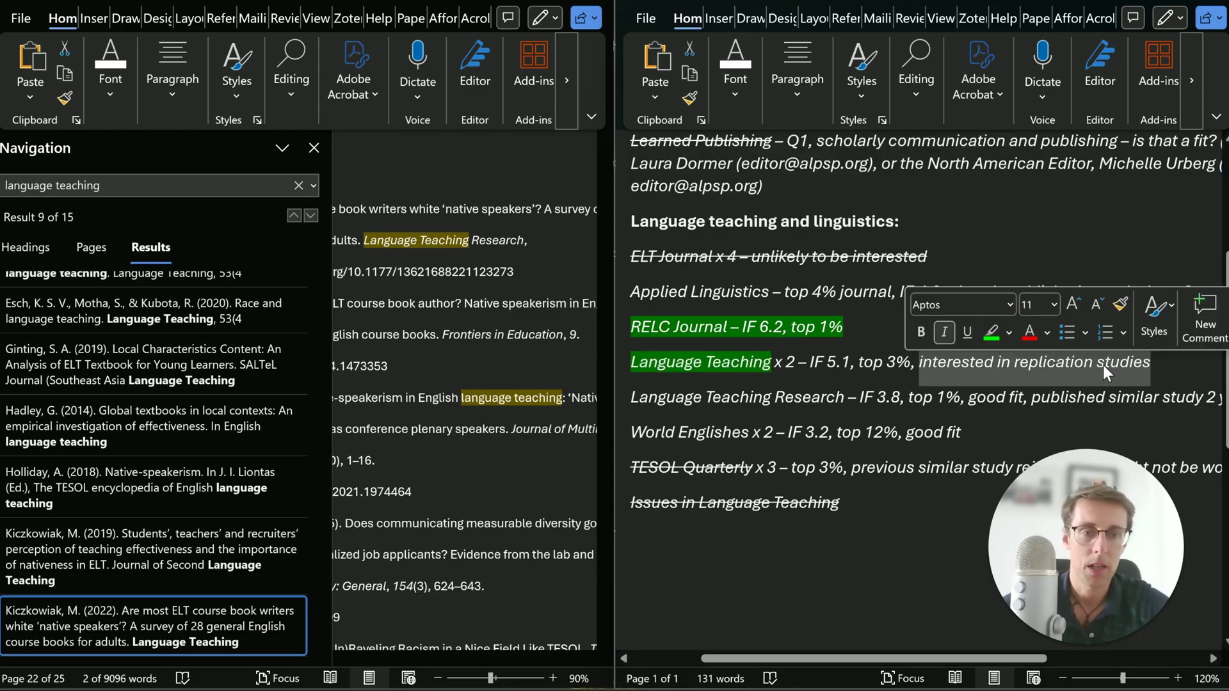
{"action": "left_click", "coordinate": [1038, 362]}
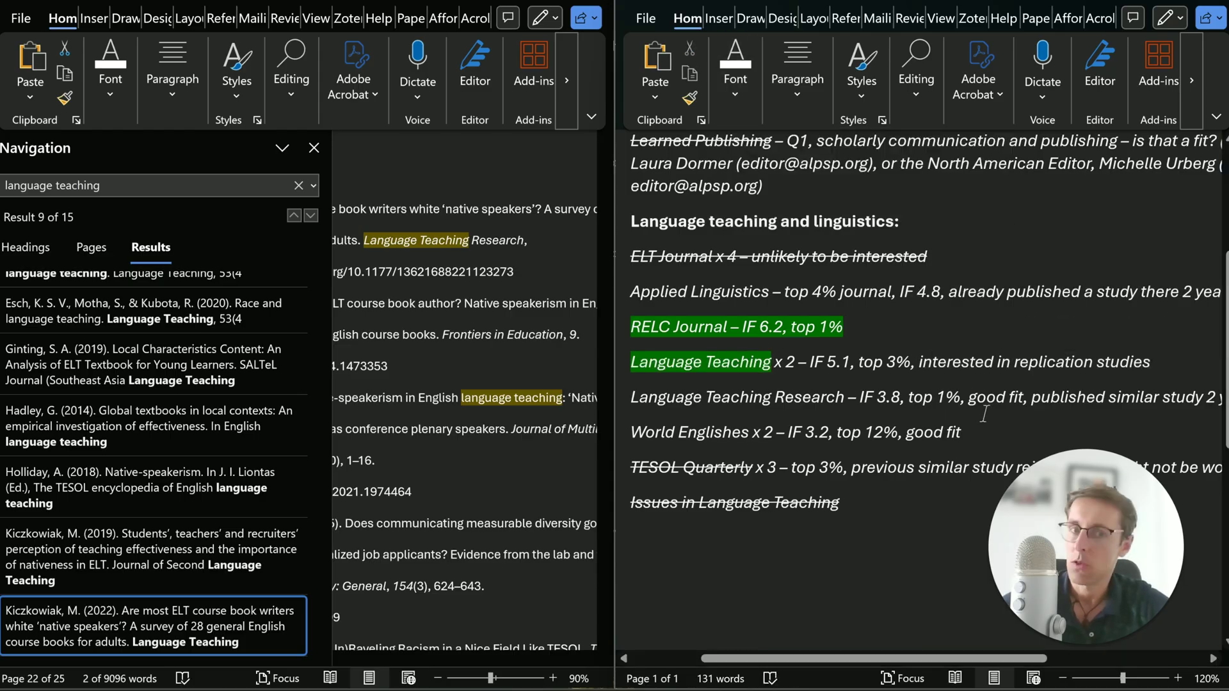
{"action": "left_click_drag", "start_coordinate": [810, 362], "coordinate": [838, 370]}
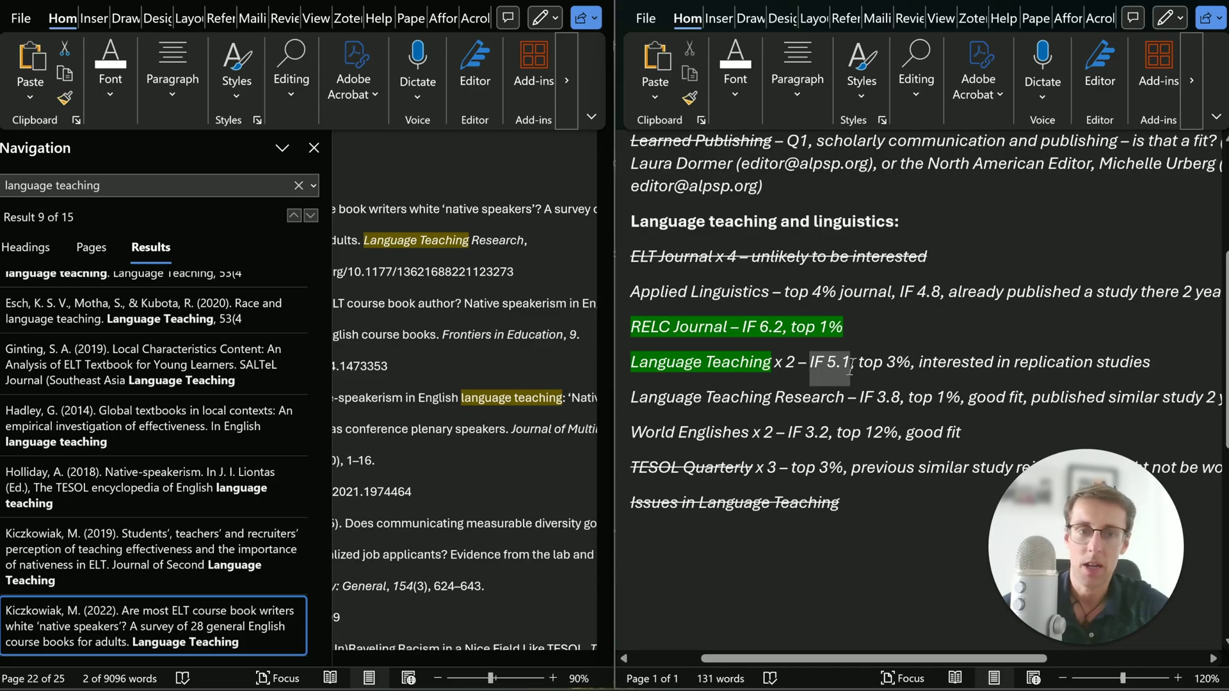
{"action": "left_click_drag", "start_coordinate": [919, 363], "coordinate": [862, 368]}
{"action": "left_click", "coordinate": [862, 367]}
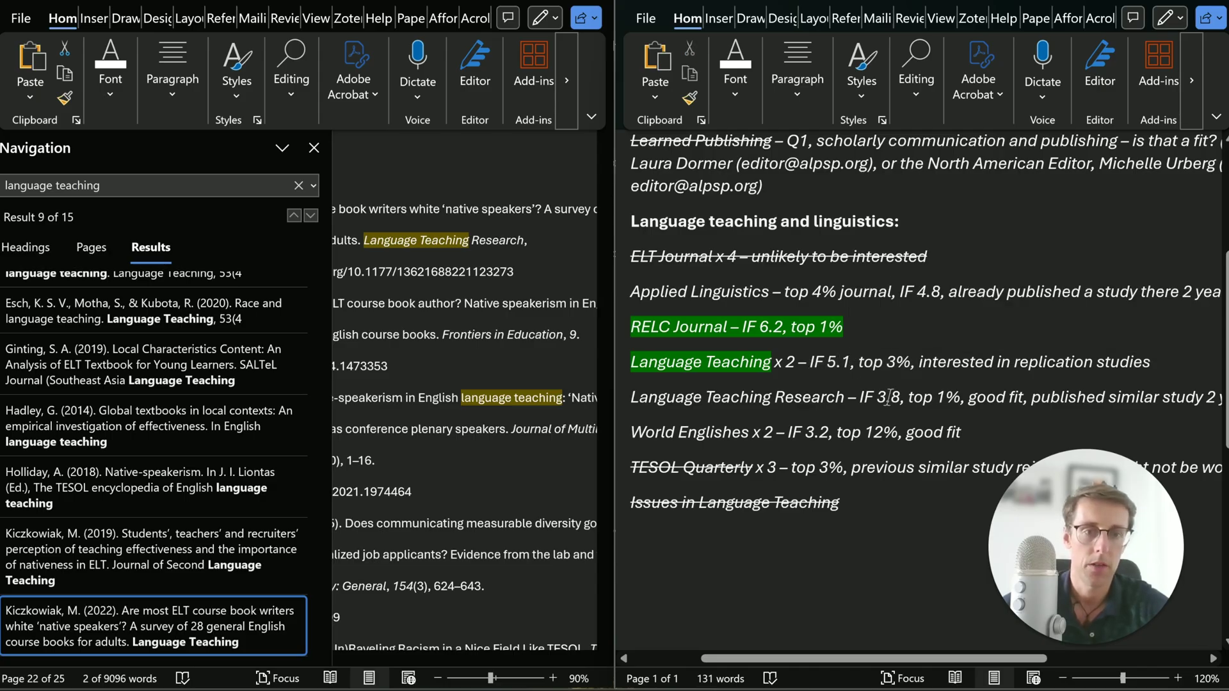
- Strike through the journal name Language Teaching Research in the Language teaching and linguistics group
{"action": "scroll", "coordinate": [934, 329], "scroll_direction": "down", "scroll_amount": 1}
{"action": "double_click", "coordinate": [873, 346]}
{"action": "left_click", "coordinate": [802, 378]}
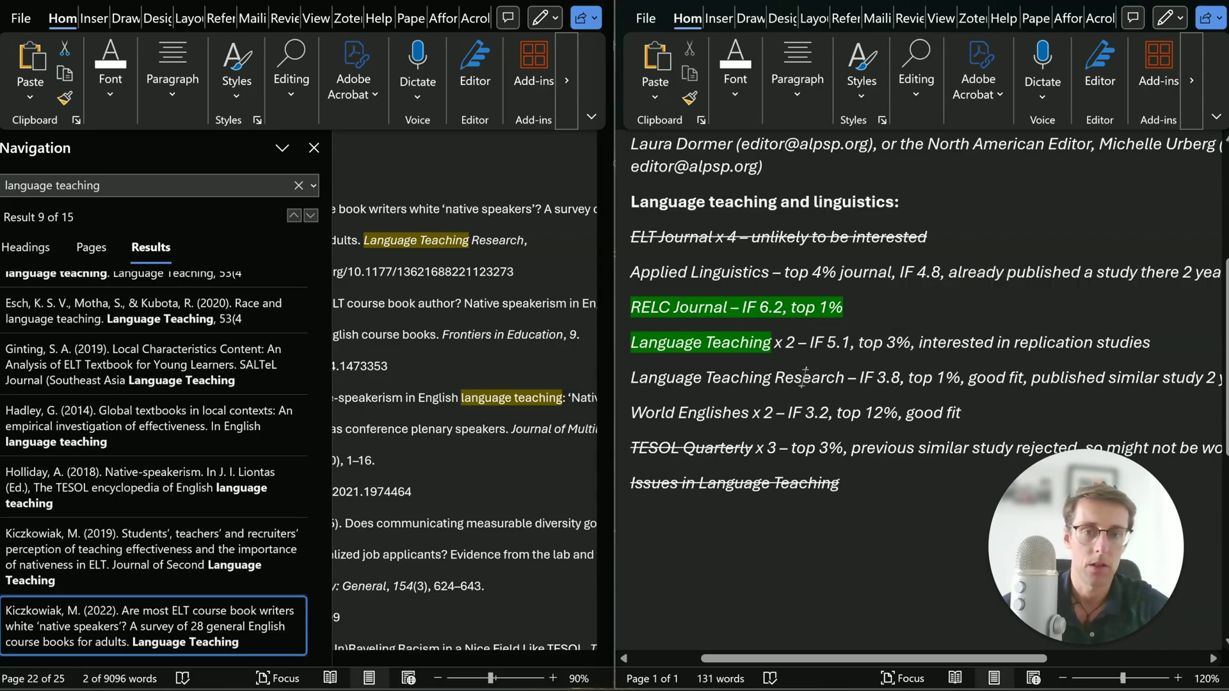
{"action": "left_click_drag", "start_coordinate": [633, 377], "coordinate": [1115, 384]}
{"action": "scroll", "coordinate": [895, 384], "scroll_direction": "left", "scroll_amount": 4}
{"action": "left_click", "coordinate": [794, 379]}
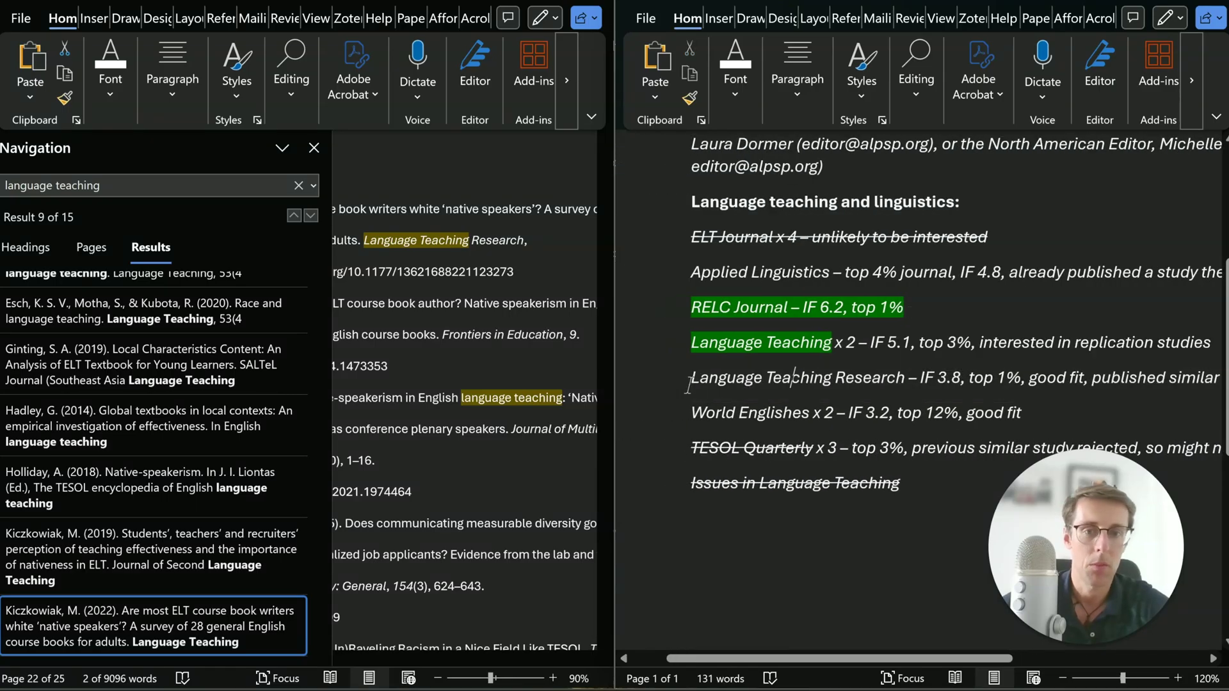
{"action": "left_click_drag", "start_coordinate": [754, 382], "coordinate": [881, 382]}
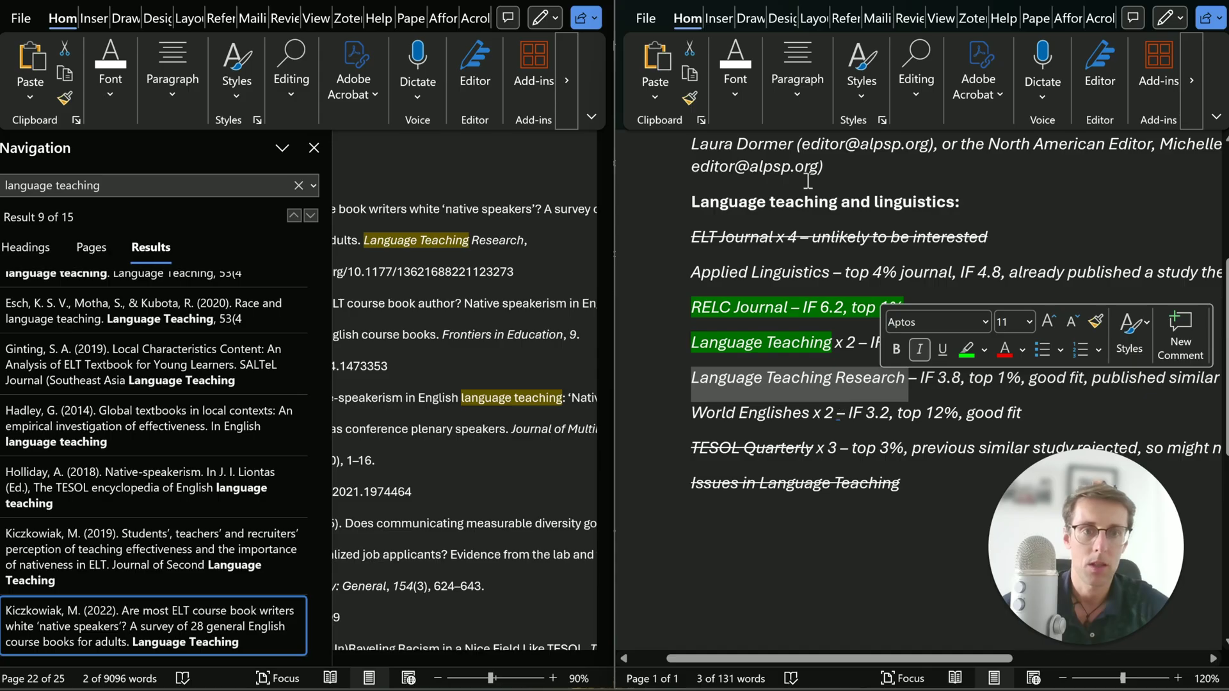
{"action": "left_click", "coordinate": [733, 96]}
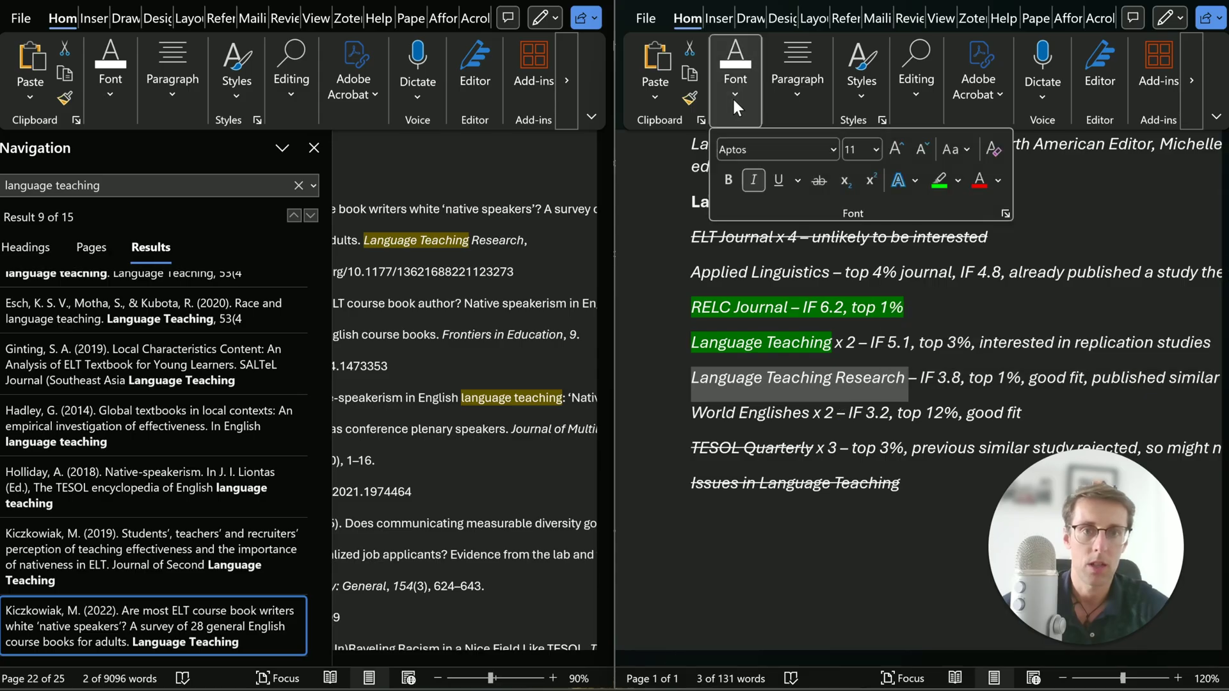
{"action": "left_click", "coordinate": [817, 184]}
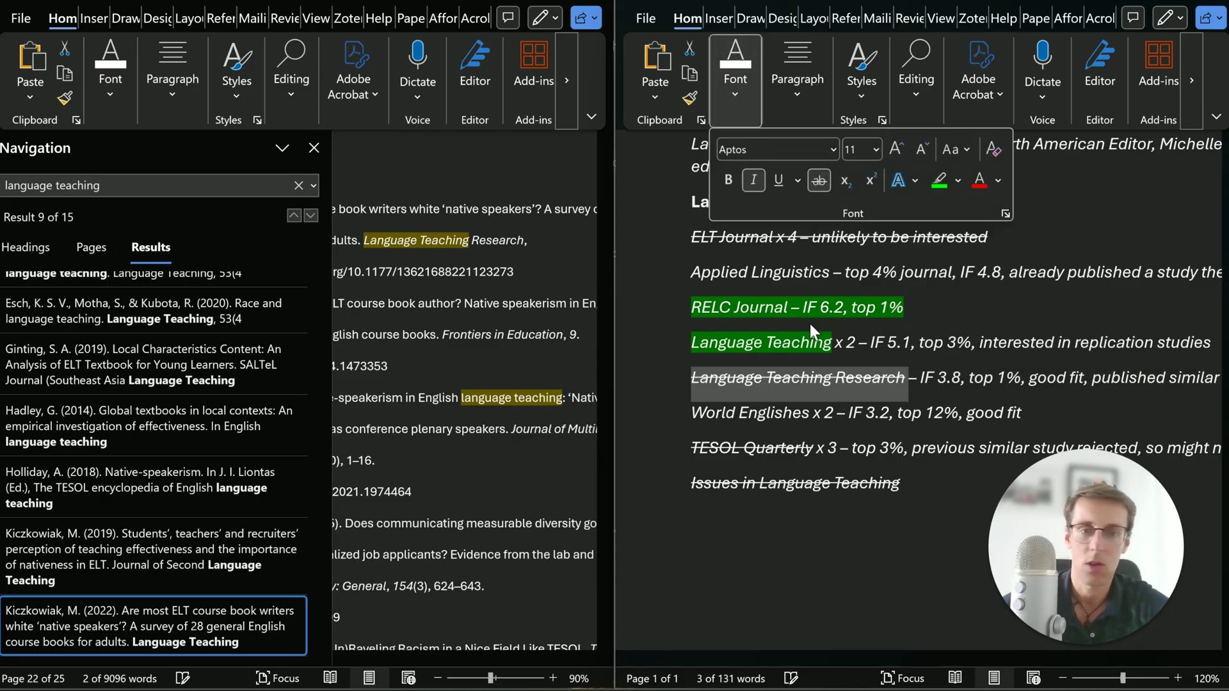
{"action": "left_click", "coordinate": [803, 410]}
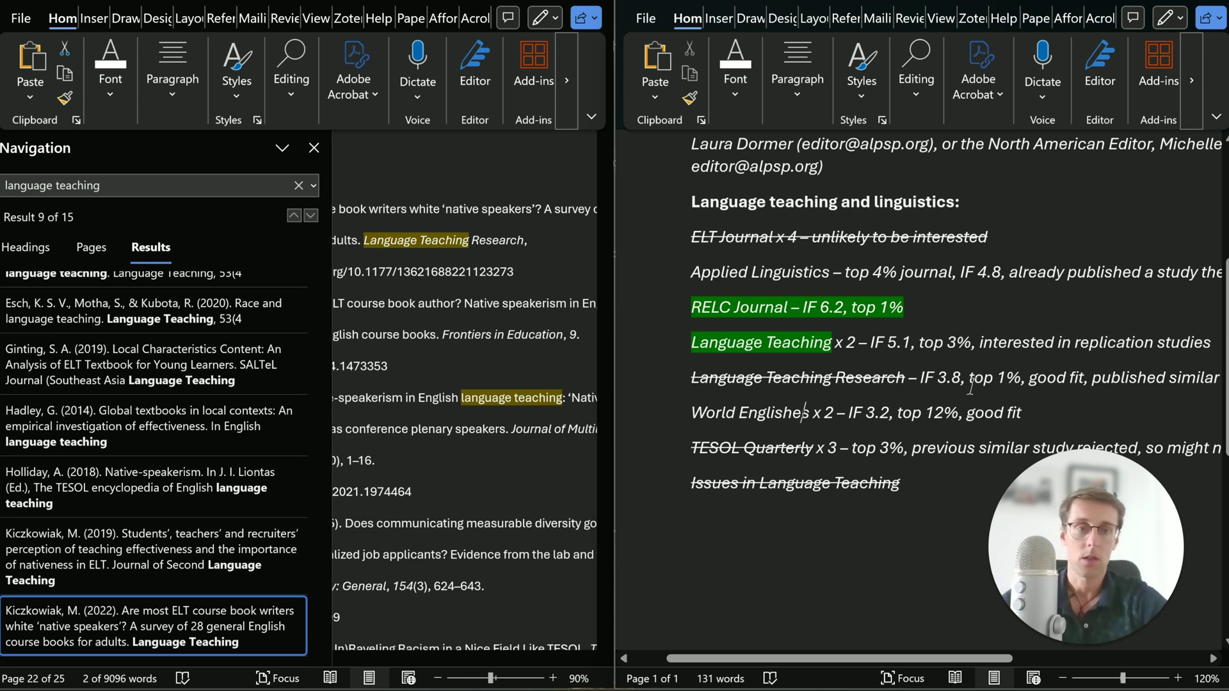
- Compare the impact factors of the remaining language teaching journals and highlight the journal name World Englishes in bright green
{"action": "left_click", "coordinate": [937, 384]}
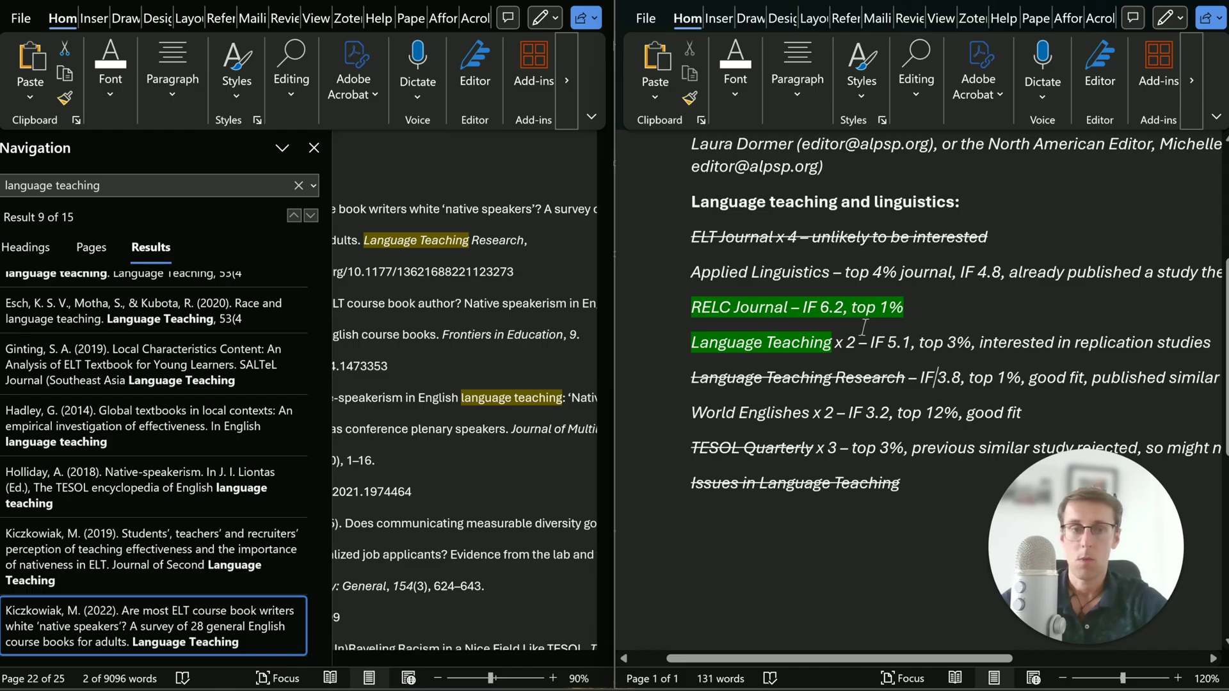
{"action": "left_click_drag", "start_coordinate": [821, 308], "coordinate": [843, 310]}
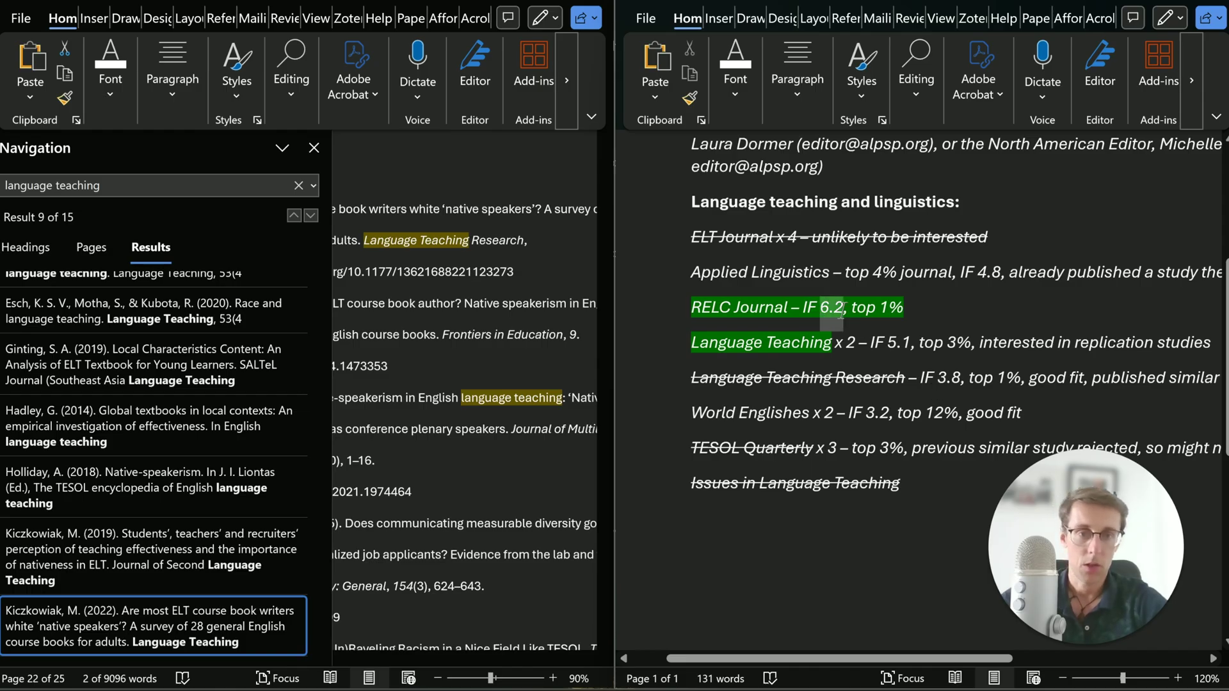
{"action": "left_click", "coordinate": [877, 345]}
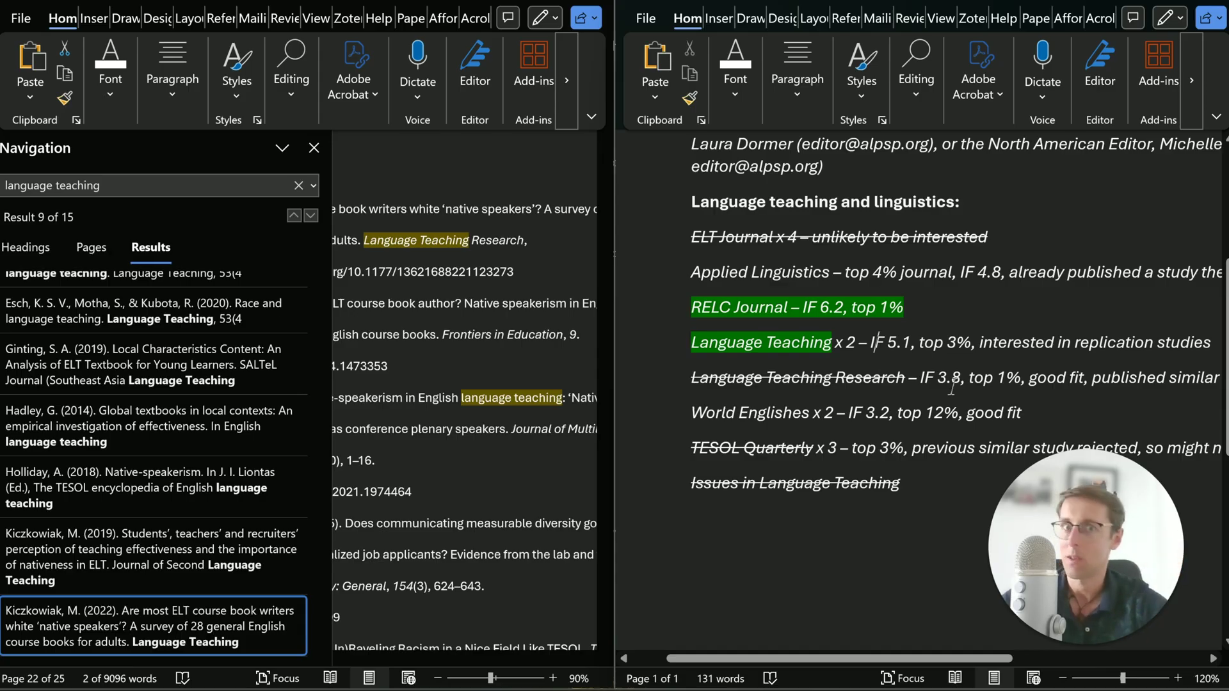
{"action": "left_click", "coordinate": [918, 378]}
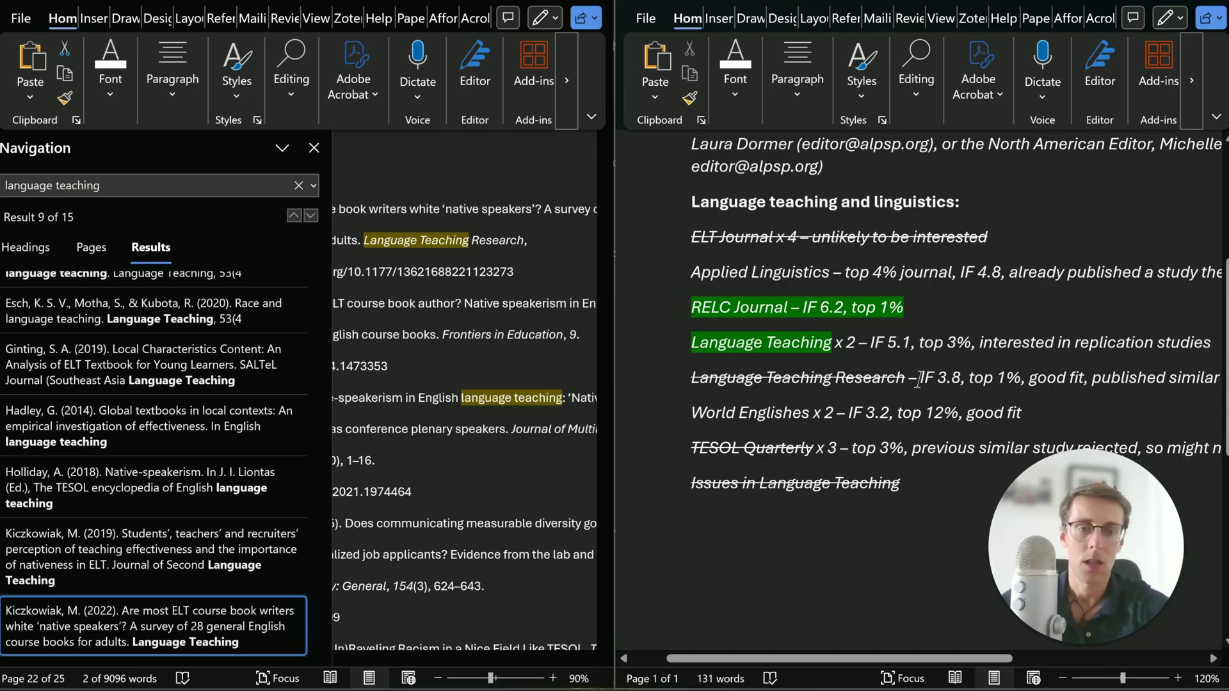
{"action": "left_click_drag", "start_coordinate": [937, 379], "coordinate": [713, 382]}
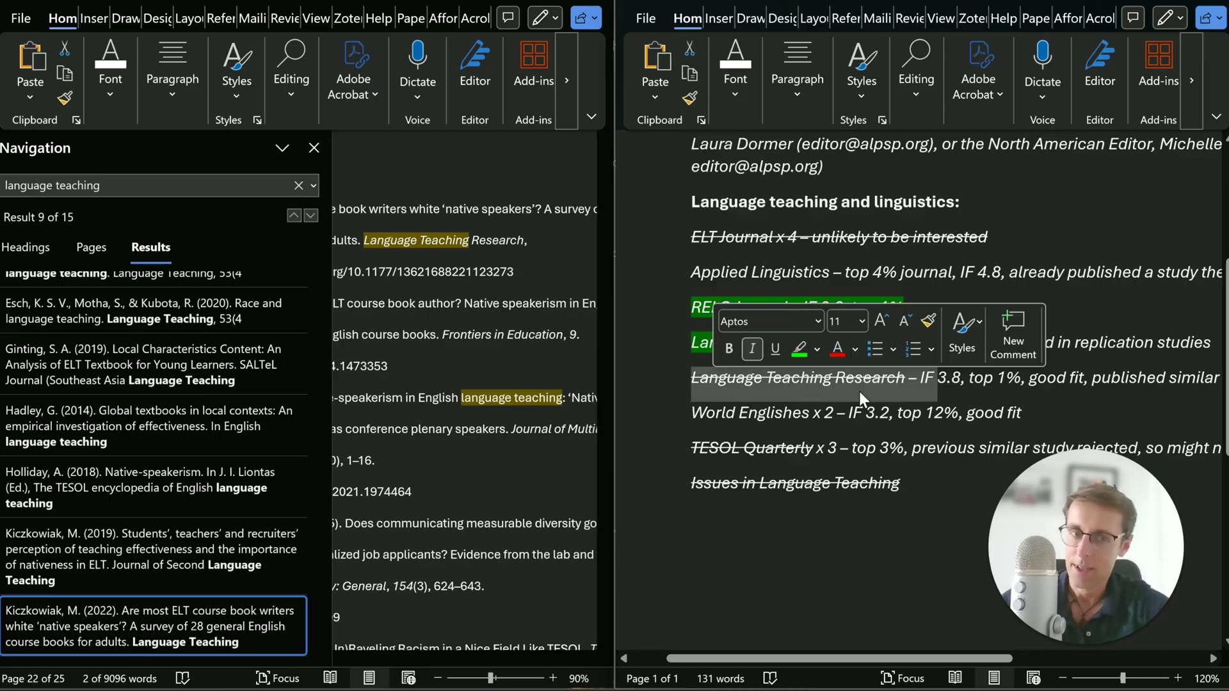
{"action": "left_click", "coordinate": [939, 398]}
{"action": "left_click_drag", "start_coordinate": [693, 415], "coordinate": [801, 423]}
{"action": "left_click", "coordinate": [737, 91]}
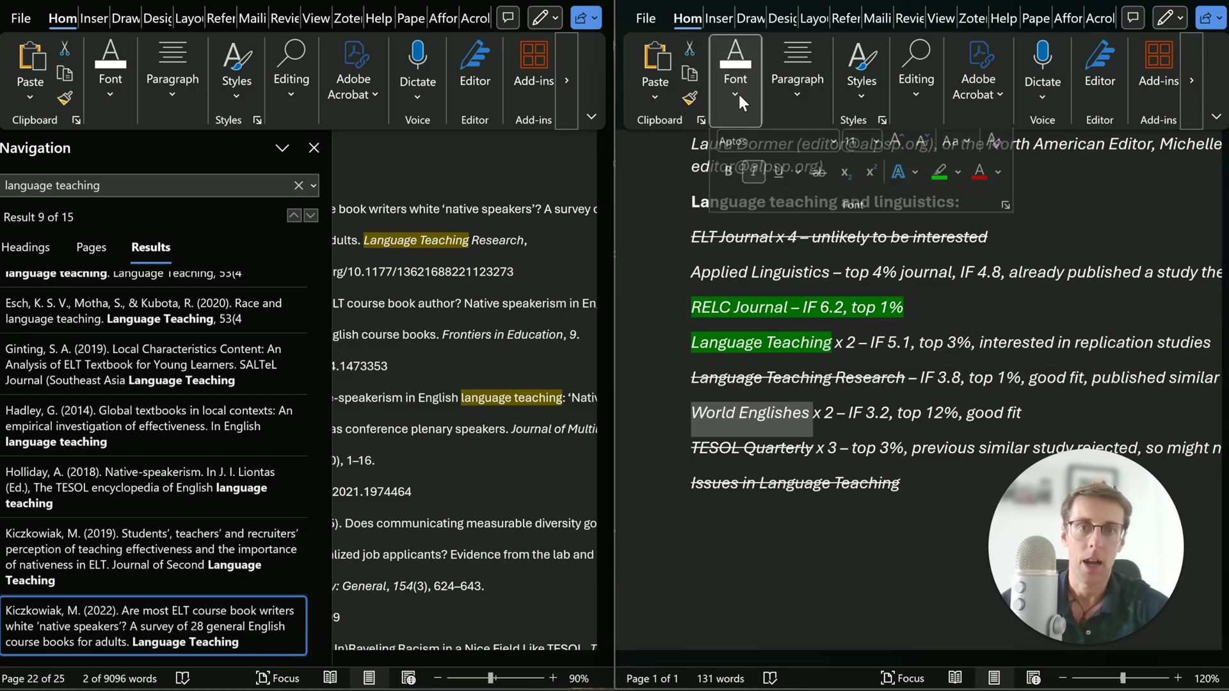
{"action": "left_click", "coordinate": [942, 186]}
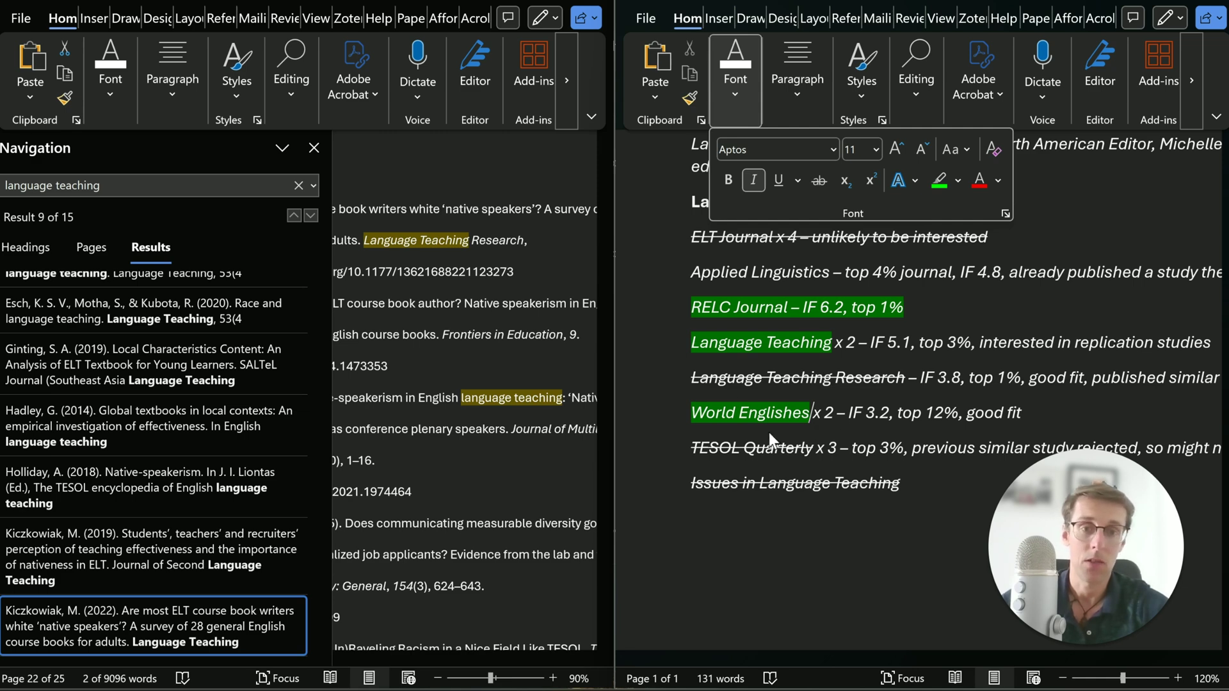
- Highlight the journal name Applied Linguistics in yellow in the Language teaching and linguistics group
{"action": "scroll", "coordinate": [818, 439], "scroll_direction": "up", "scroll_amount": 3}
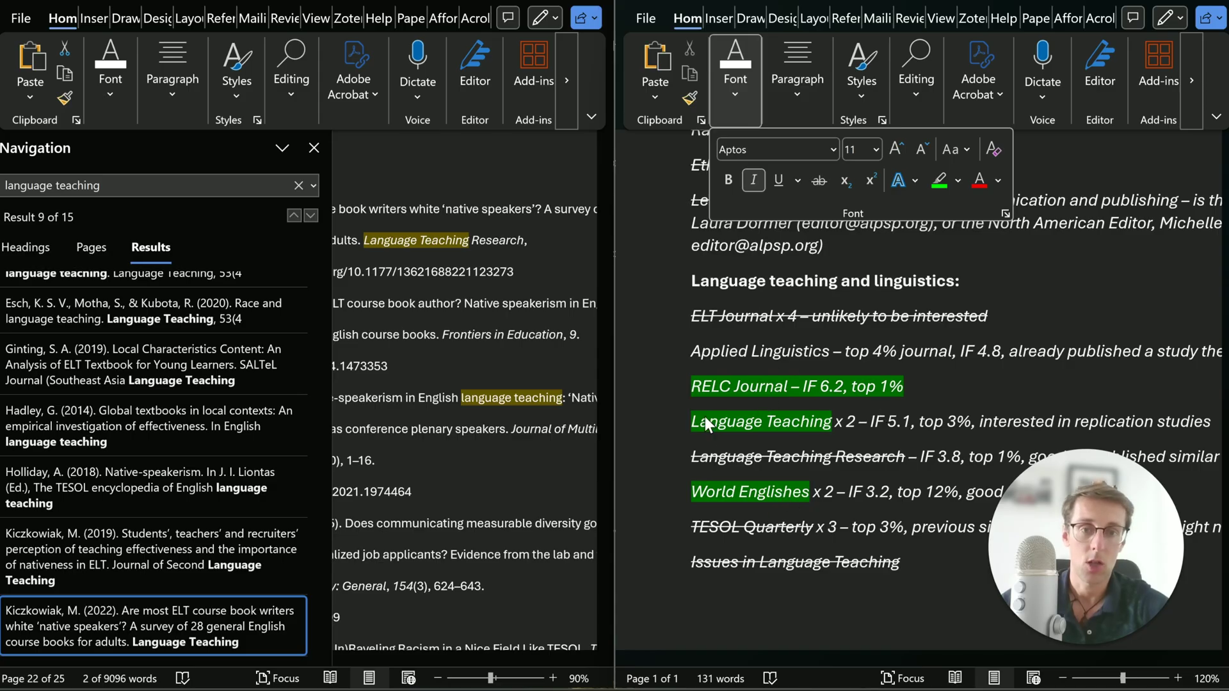
{"action": "left_click", "coordinate": [685, 351]}
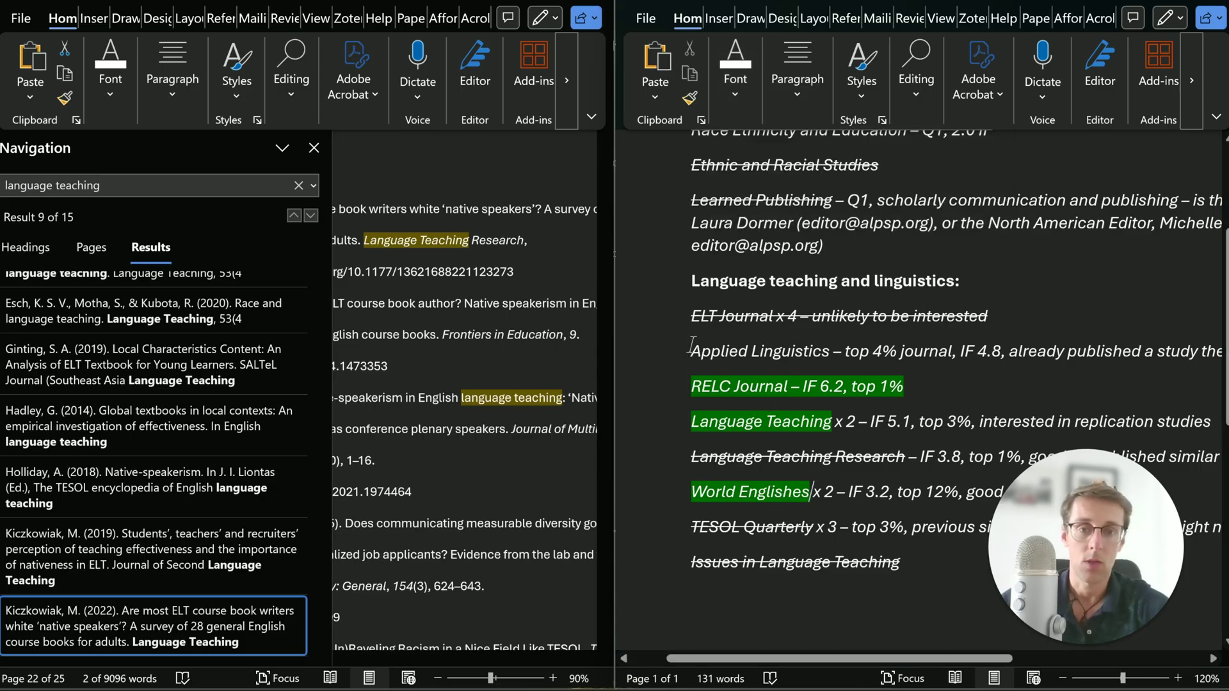
{"action": "left_click_drag", "start_coordinate": [709, 351], "coordinate": [819, 356]}
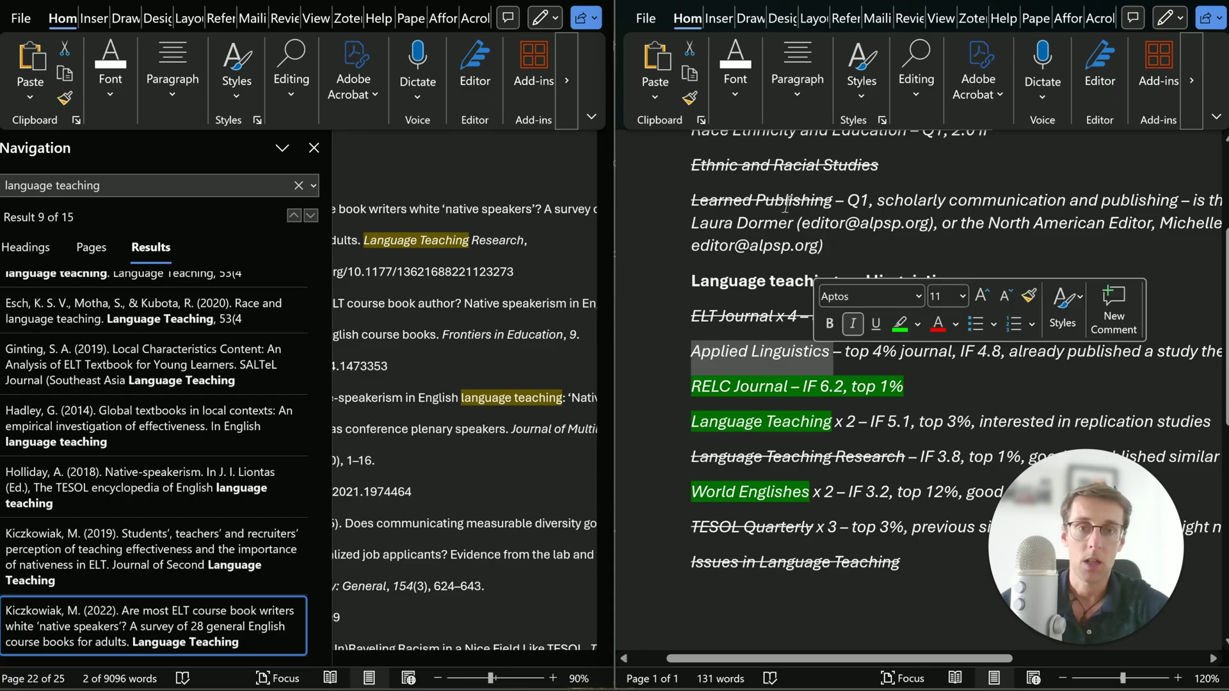
{"action": "left_click", "coordinate": [740, 91]}
{"action": "left_click", "coordinate": [959, 186]}
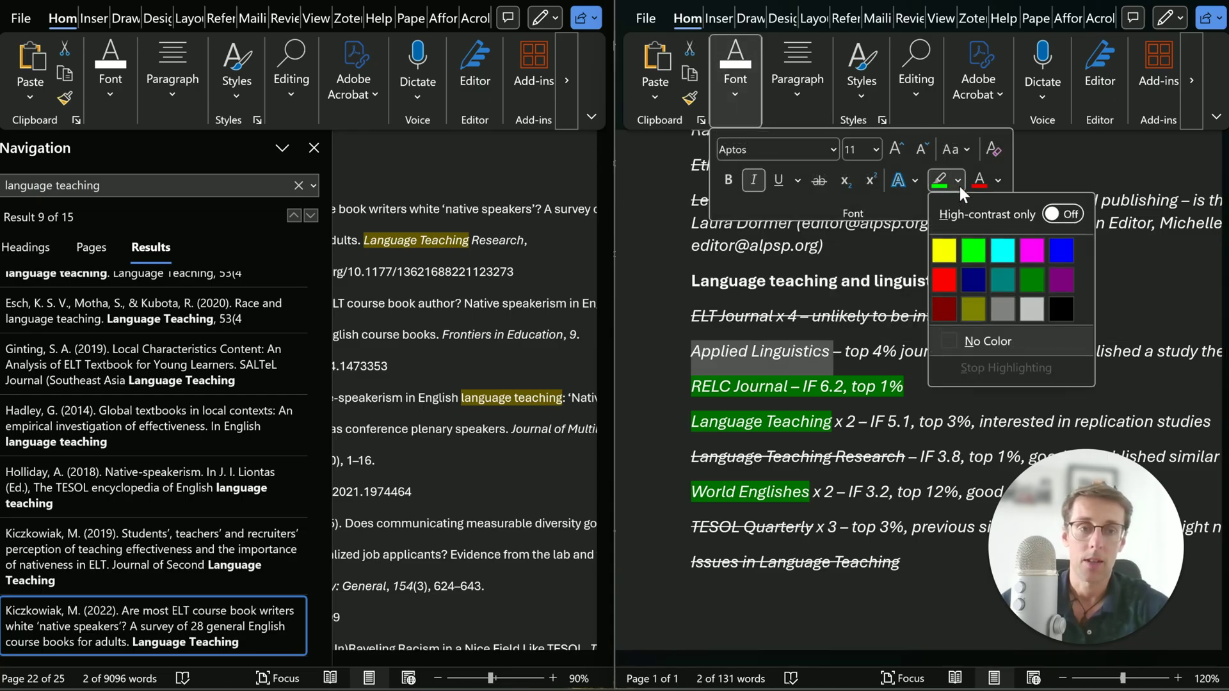
{"action": "left_click", "coordinate": [951, 252]}
{"action": "key", "text": "Right"}
{"action": "left_click", "coordinate": [838, 350]}
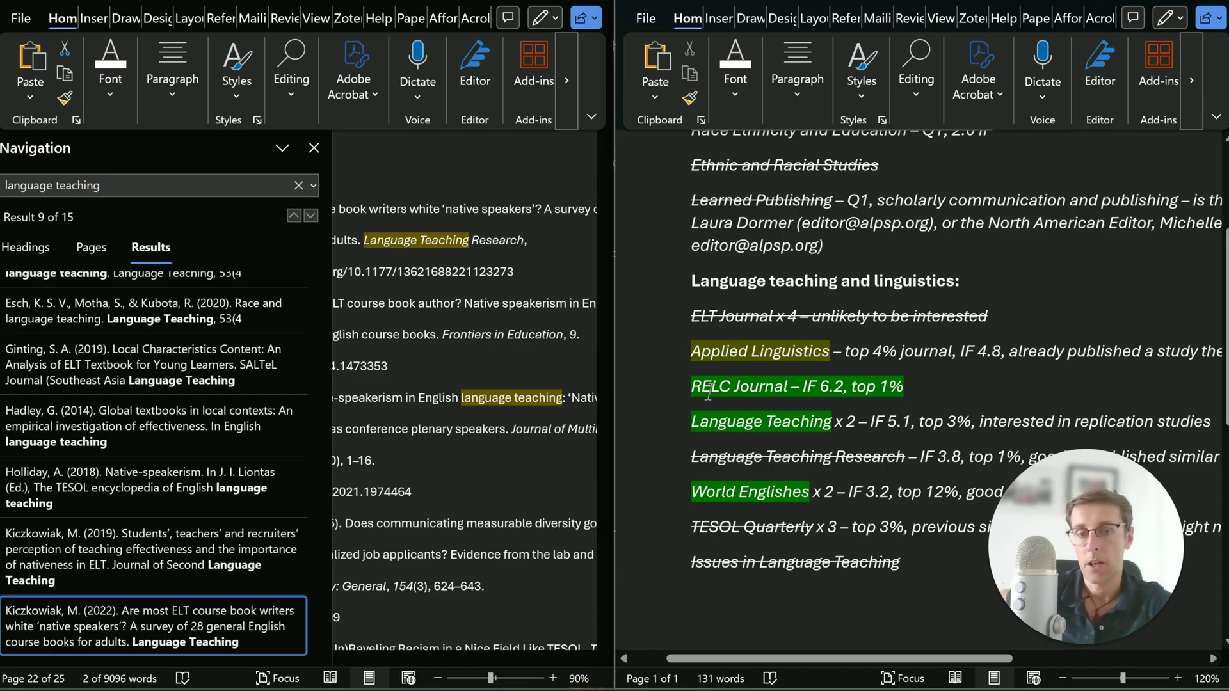
- Switch to the browser page of the journal Issues in Language Teaching
{"action": "left_click_drag", "start_coordinate": [715, 386], "coordinate": [791, 386]}
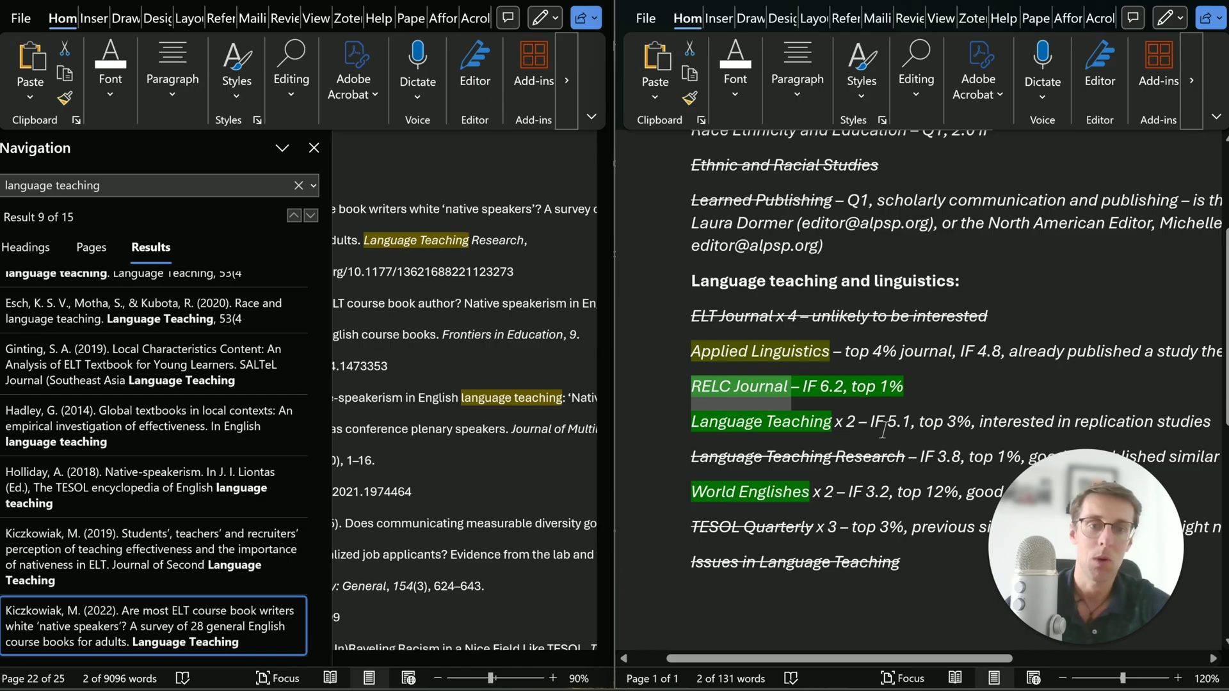
{"action": "left_click", "coordinate": [790, 563], "text": "ctrl"}
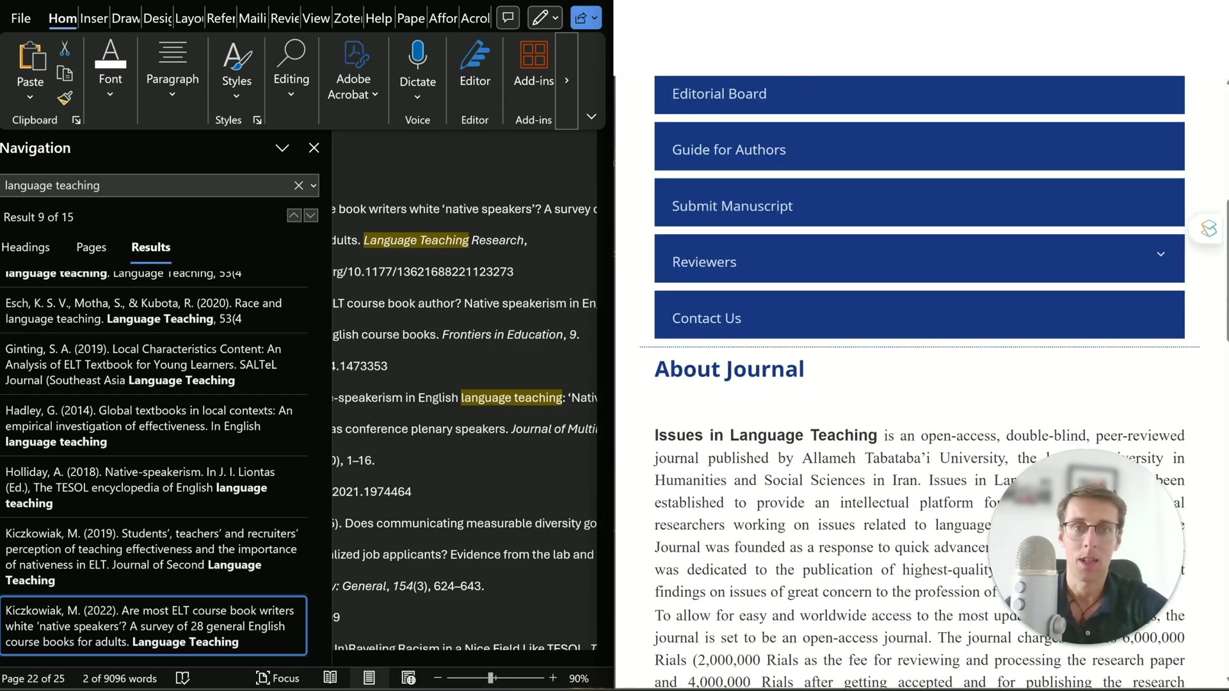
- Search the web for relc journal and open the RELC Journal overview on the Sage Journals site
{"action": "type", "text": "relc journal"}
{"action": "key", "text": "Return"}
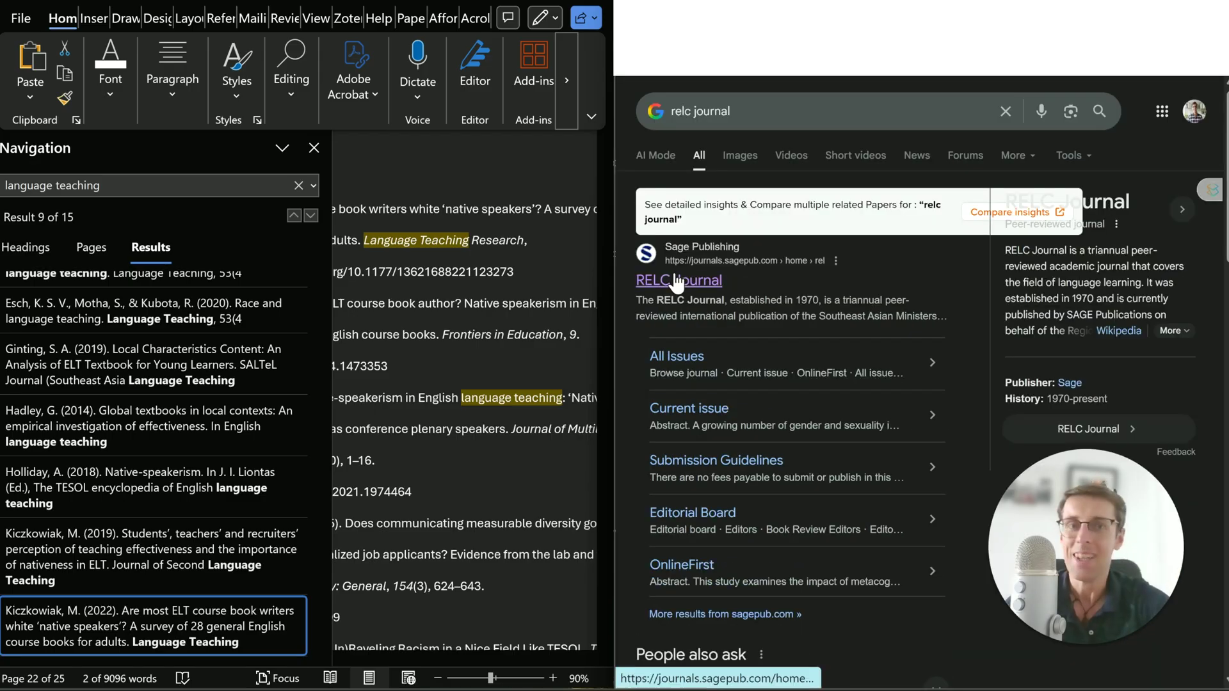
{"action": "left_click", "coordinate": [674, 272]}
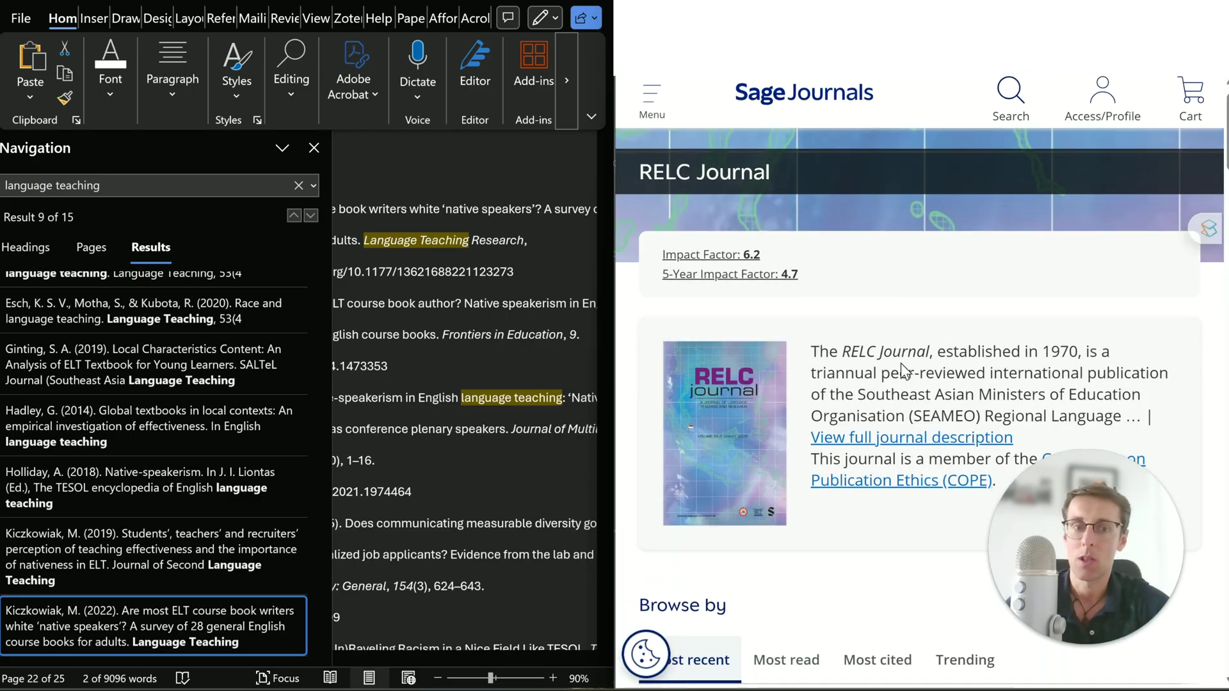
{"action": "scroll", "coordinate": [902, 364], "scroll_direction": "down", "scroll_amount": 3}
{"action": "scroll", "coordinate": [902, 368], "scroll_direction": "up", "scroll_amount": 3}
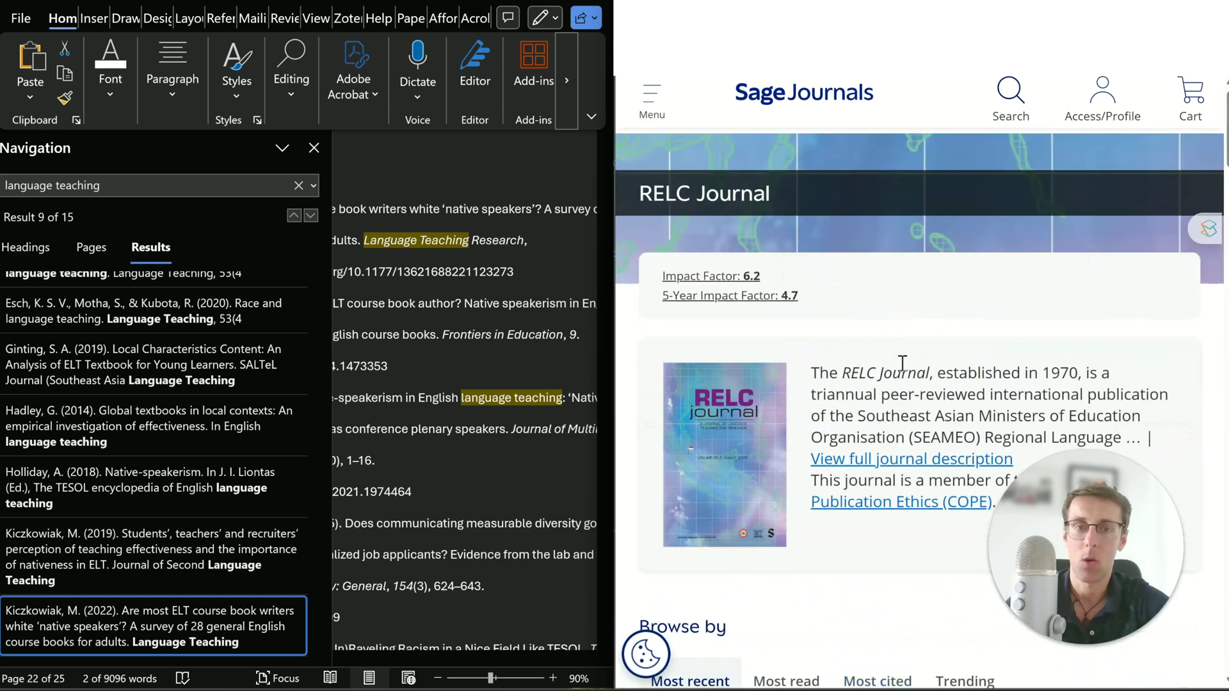
{"action": "key", "text": "super+Up"}
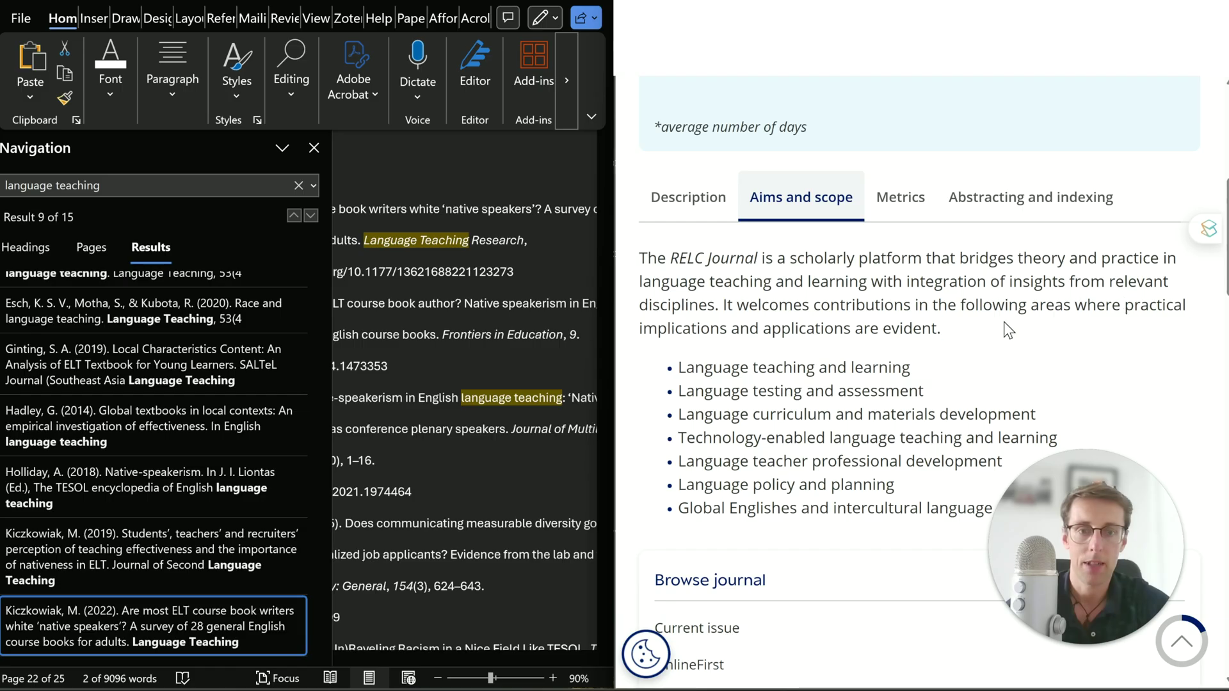
- Examine the aims and scope of RELC Journal, checking the emphasis on practical implications and the list of accepted topic areas
{"action": "left_click_drag", "start_coordinate": [1125, 306], "coordinate": [950, 326]}
{"action": "left_click_drag", "start_coordinate": [750, 329], "coordinate": [862, 332]}
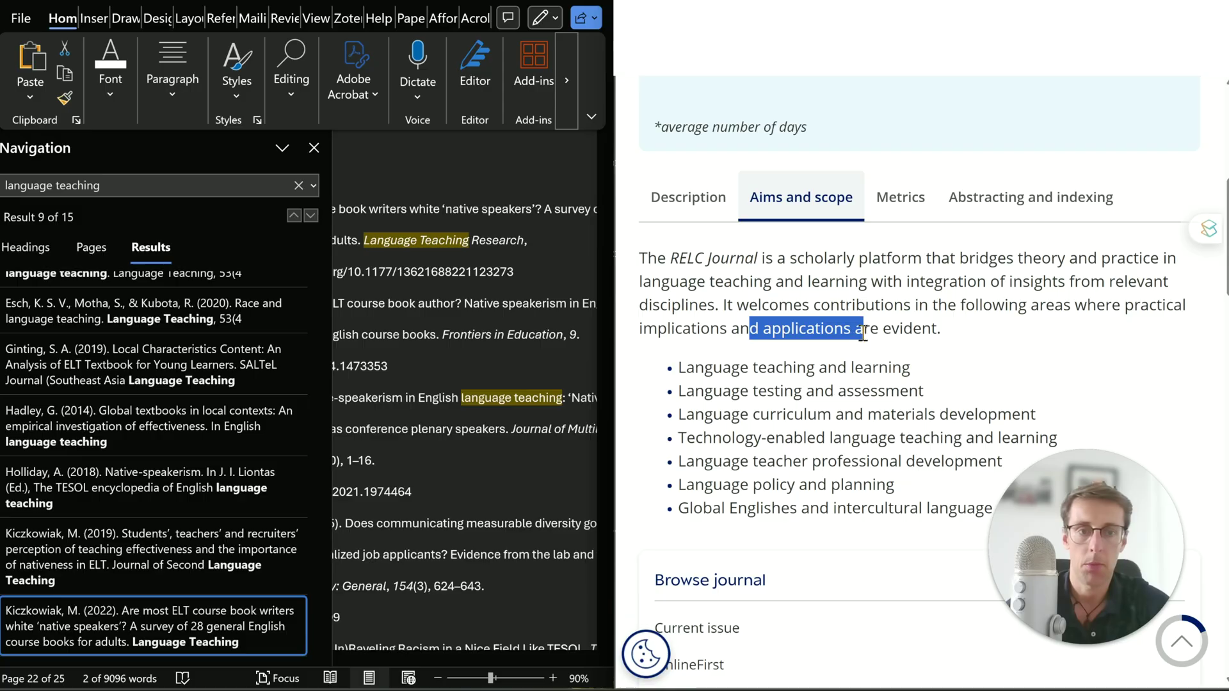
{"action": "left_click", "coordinate": [862, 332]}
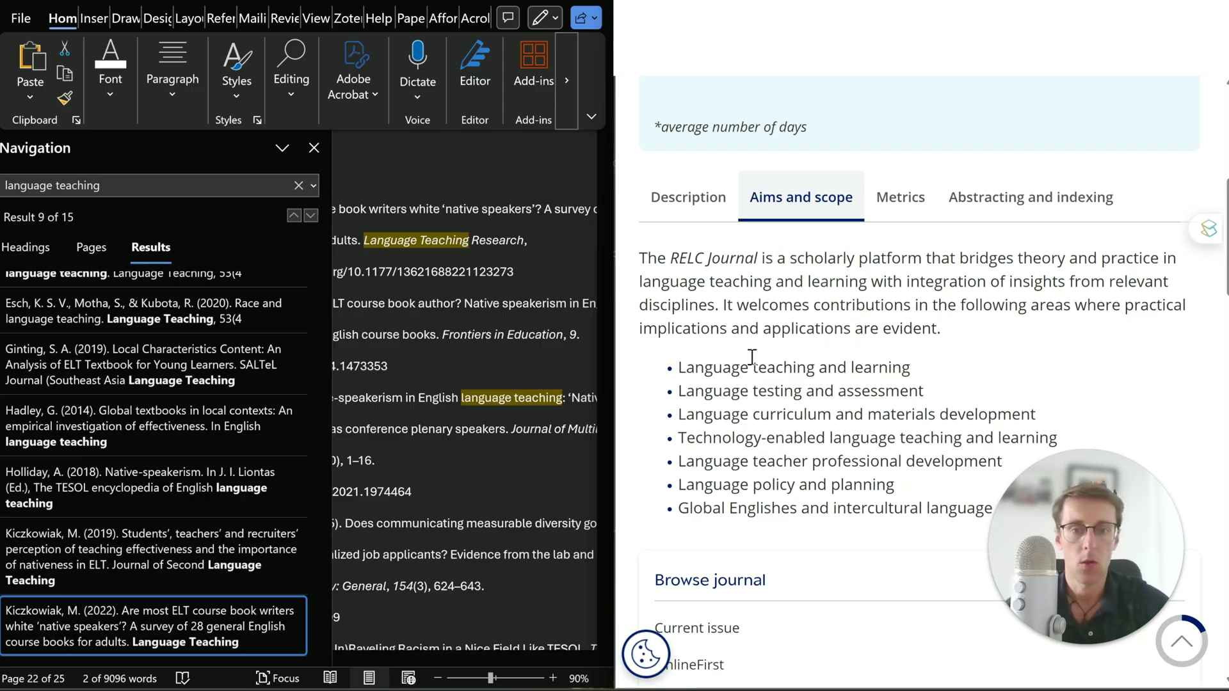
{"action": "scroll", "coordinate": [752, 357], "scroll_direction": "down", "scroll_amount": 1}
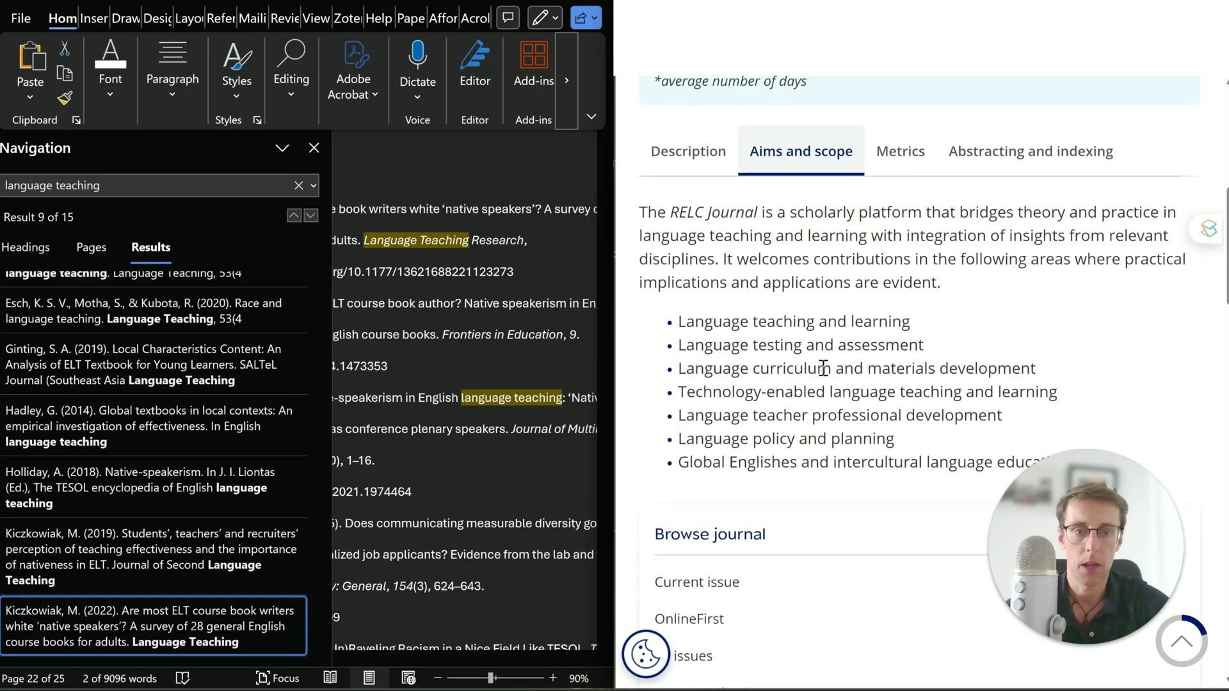
{"action": "left_click_drag", "start_coordinate": [701, 375], "coordinate": [903, 374]}
{"action": "left_click", "coordinate": [901, 377]}
{"action": "scroll", "coordinate": [904, 375], "scroll_direction": "down", "scroll_amount": 1}
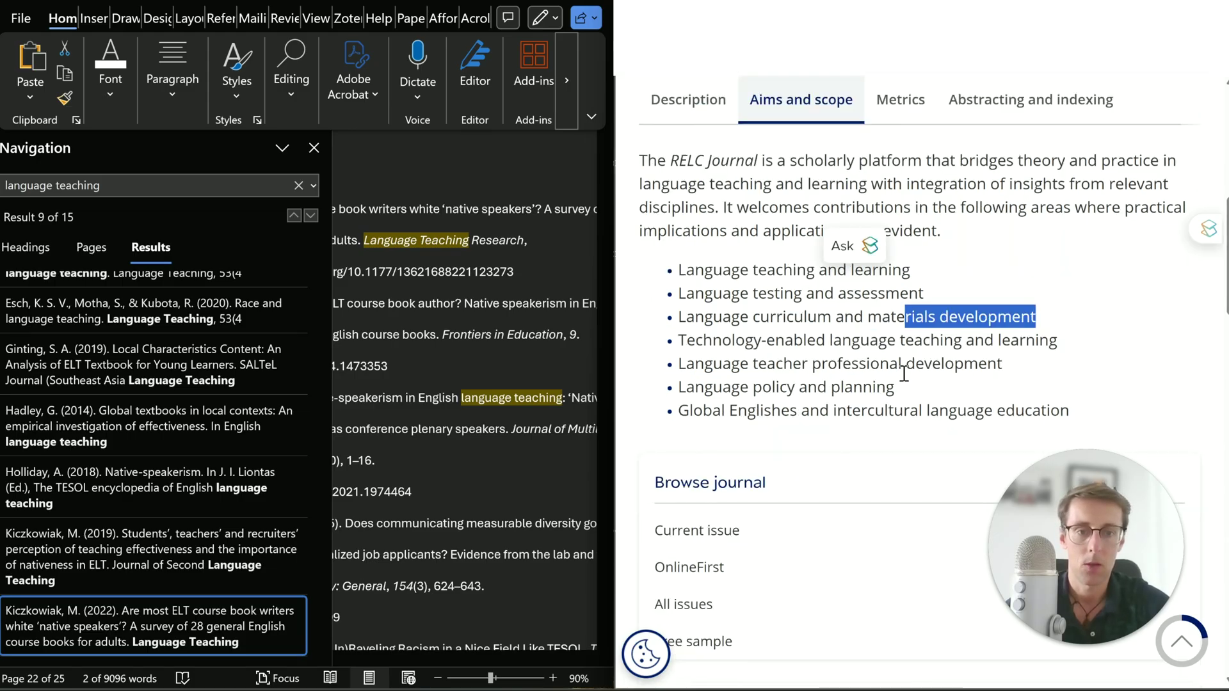
{"action": "left_click", "coordinate": [848, 393]}
{"action": "scroll", "coordinate": [794, 316], "scroll_direction": "up", "scroll_amount": 1}
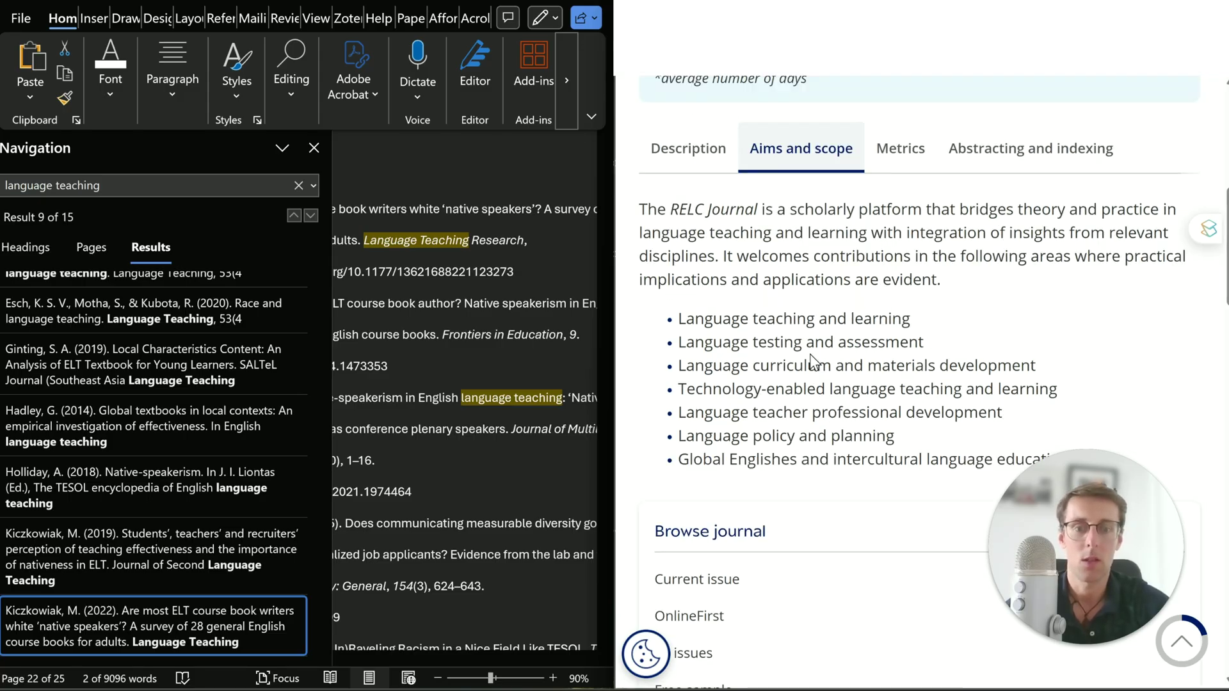
{"action": "scroll", "coordinate": [809, 355], "scroll_direction": "down", "scroll_amount": 1}
{"action": "scroll", "coordinate": [809, 354], "scroll_direction": "up", "scroll_amount": 1}
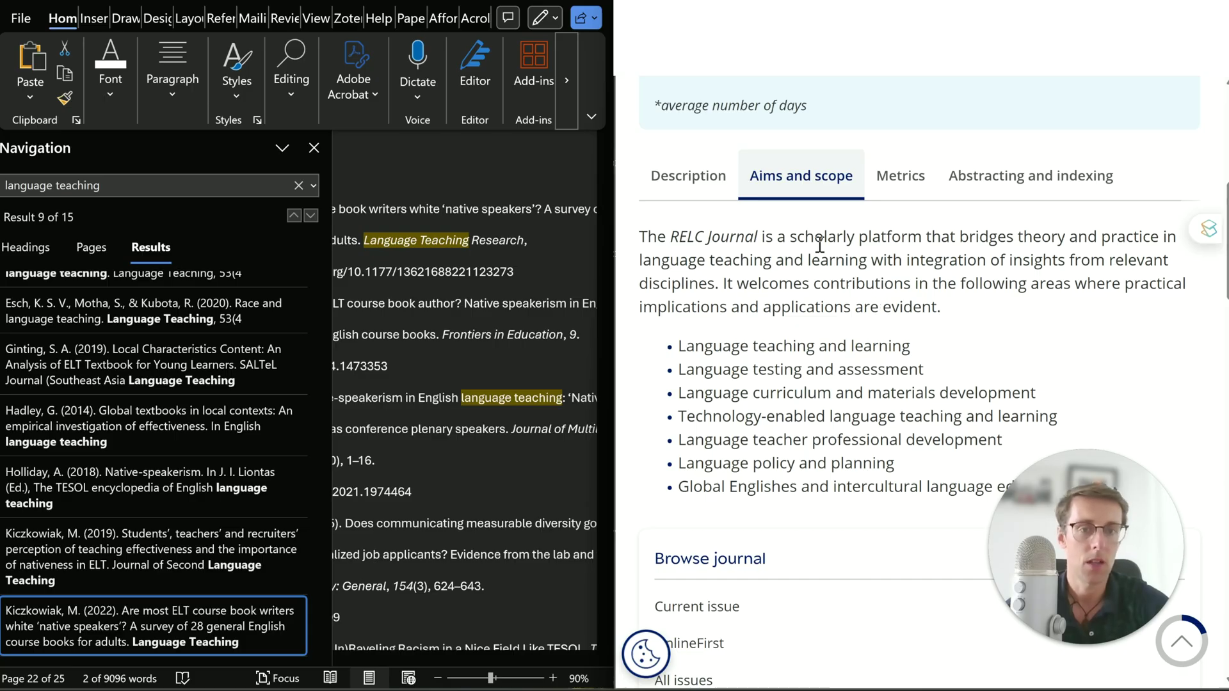
{"action": "scroll", "coordinate": [823, 264], "scroll_direction": "down", "scroll_amount": 1}
{"action": "scroll", "coordinate": [824, 264], "scroll_direction": "up", "scroll_amount": 1}
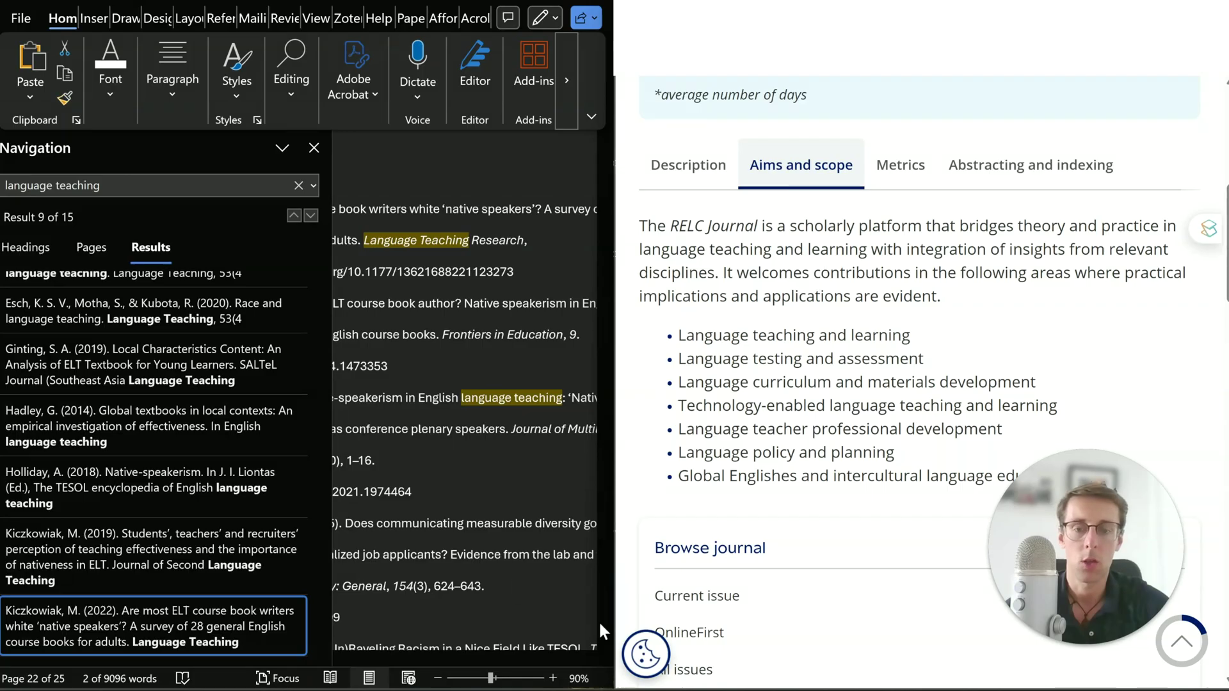
- Bring up the journal shortlist document in place of the manuscript and arrange it side by side with the RELC Journal page
{"action": "mouse_move", "coordinate": [768, 688]}
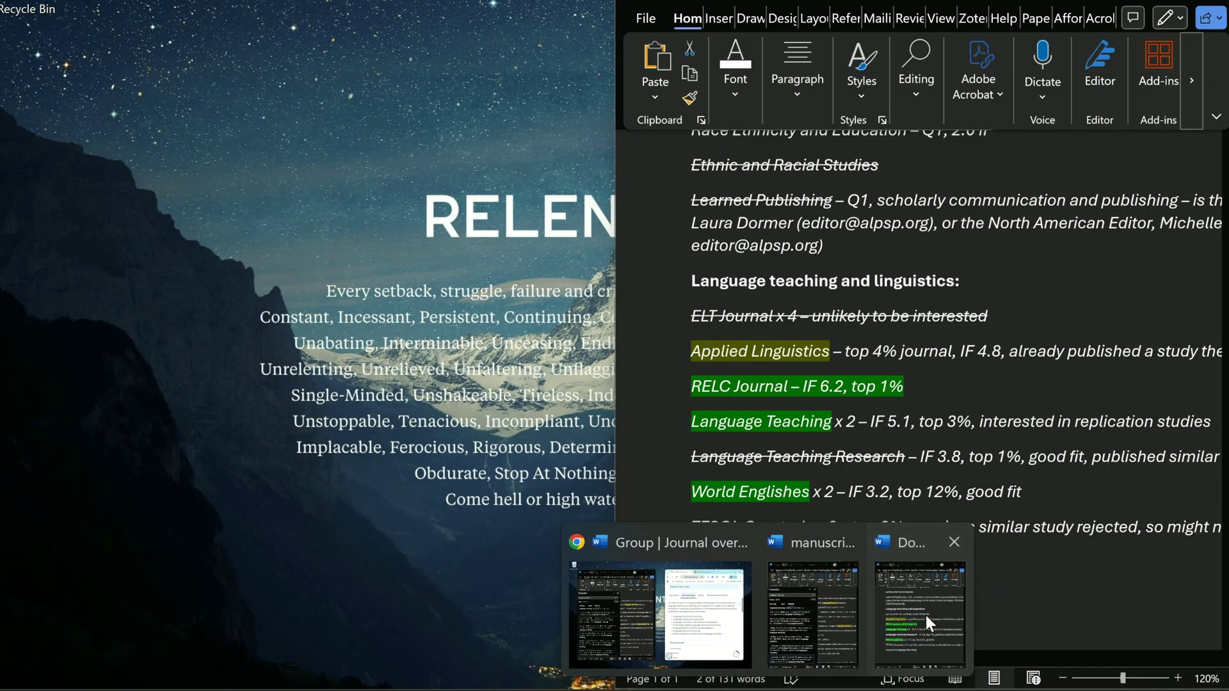
{"action": "left_click", "coordinate": [926, 615]}
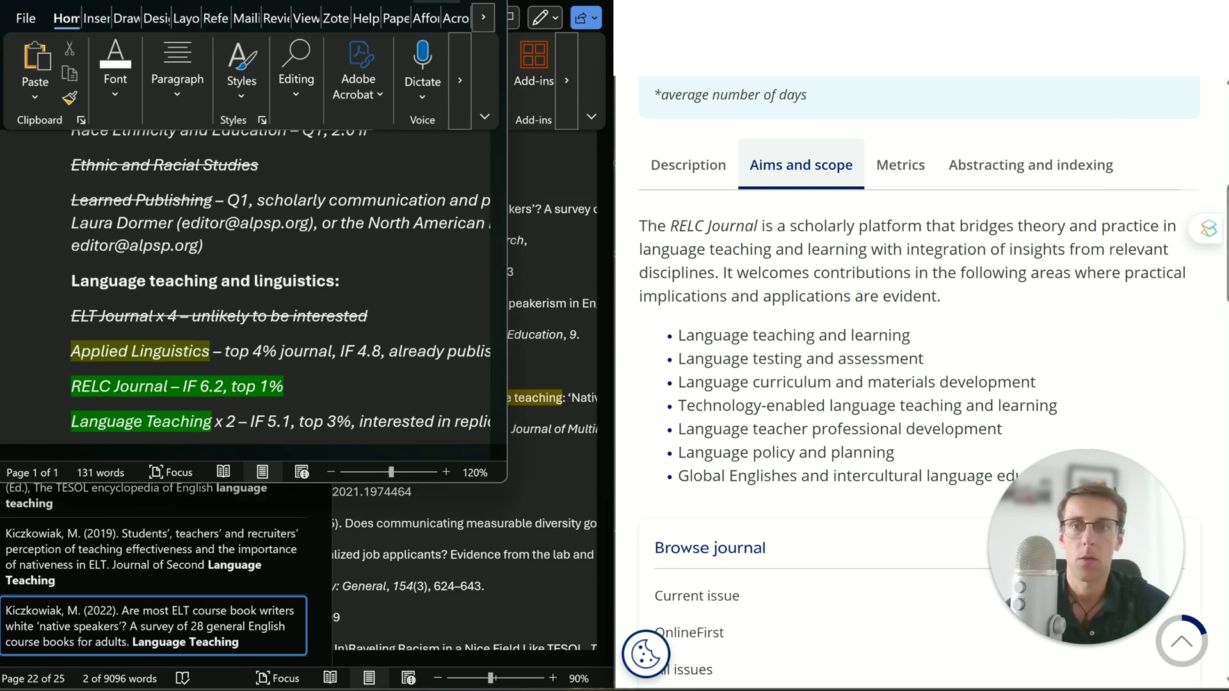
{"action": "key", "text": "super+Up"}
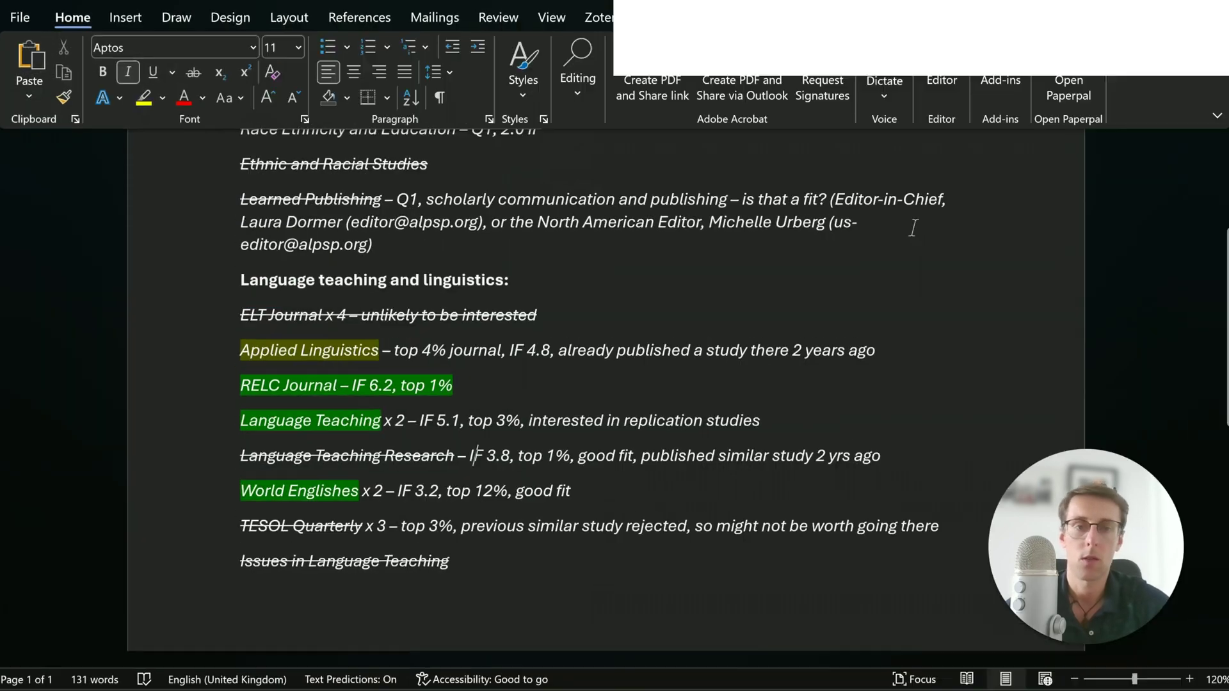
{"action": "key", "text": "super+Left"}
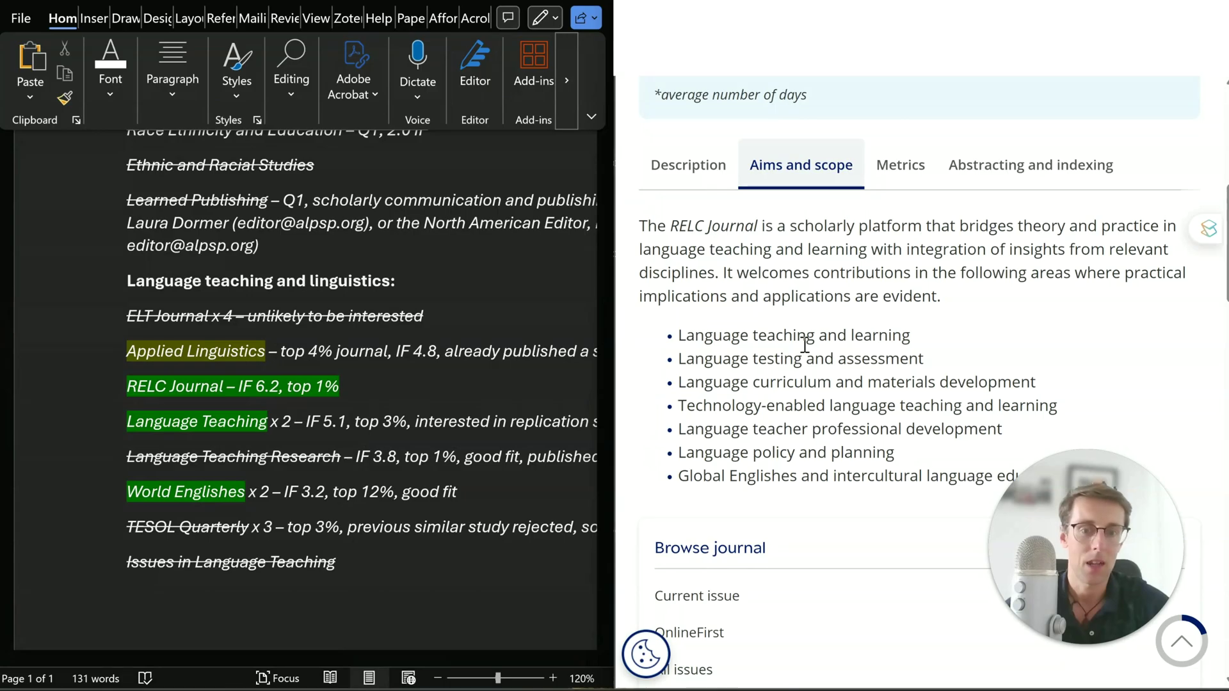
- Review RELC Journal's overview metrics and its Publishing fees and open access section, collapse that section and return to the shortlist
{"action": "scroll", "coordinate": [803, 345], "scroll_direction": "down", "scroll_amount": 3}
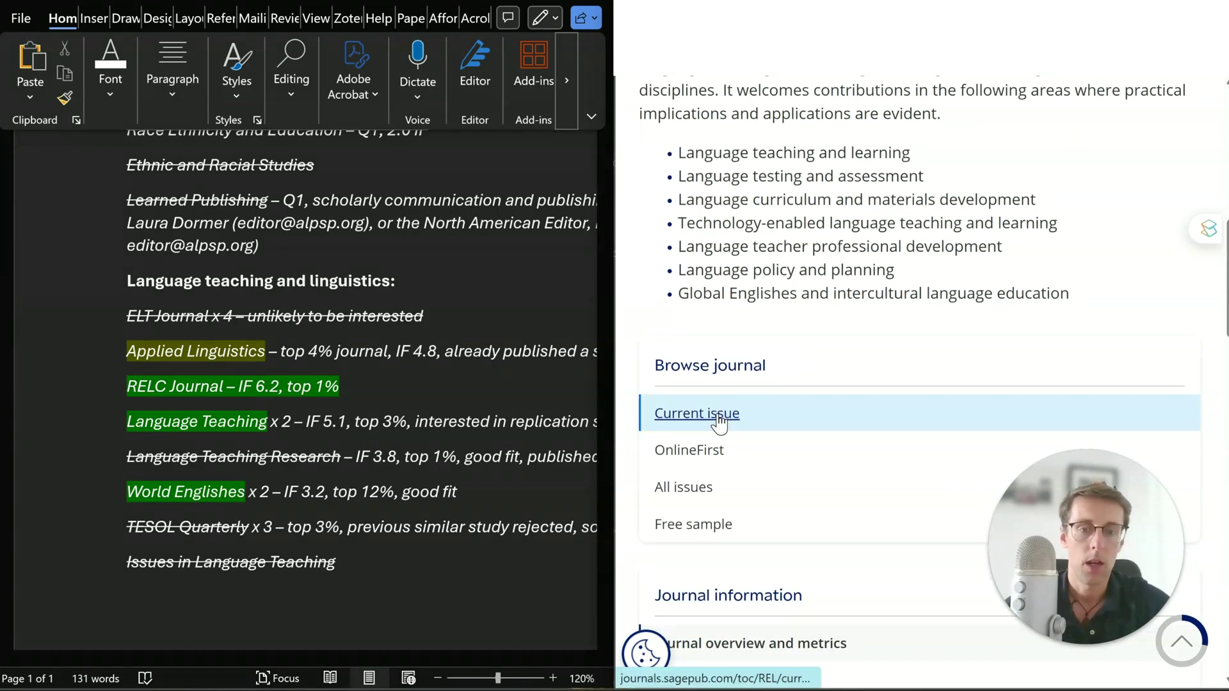
{"action": "scroll", "coordinate": [918, 392], "scroll_direction": "up", "scroll_amount": 4}
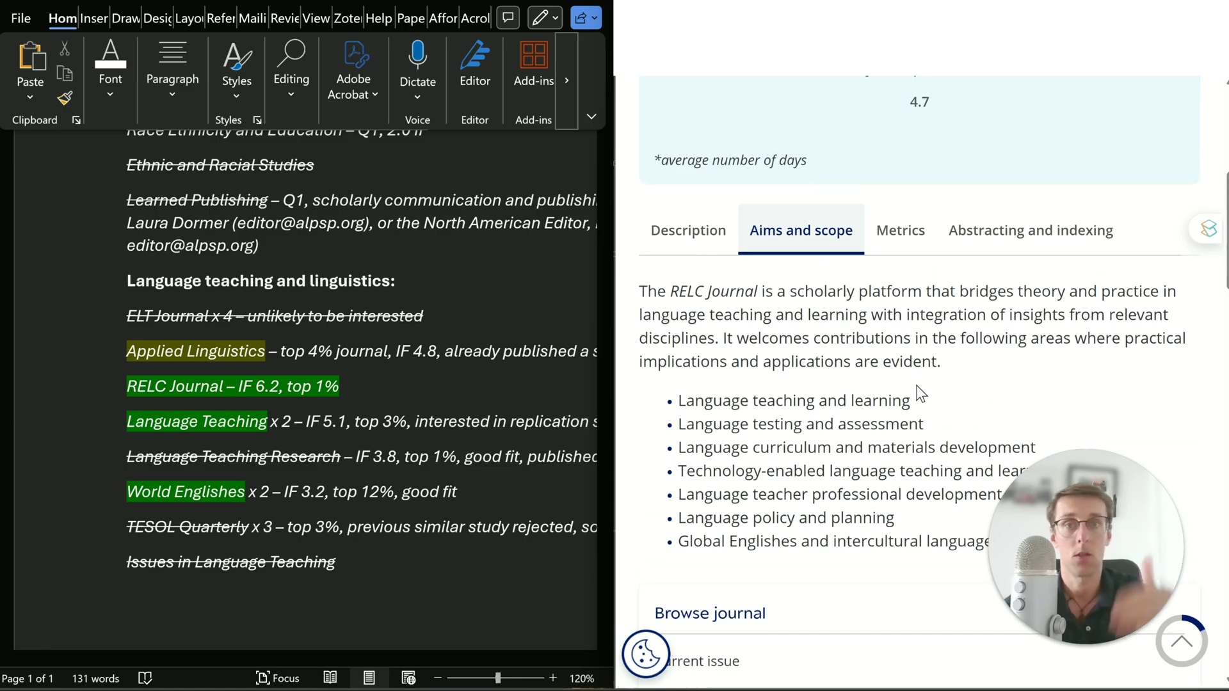
{"action": "scroll", "coordinate": [919, 393], "scroll_direction": "up", "scroll_amount": 4}
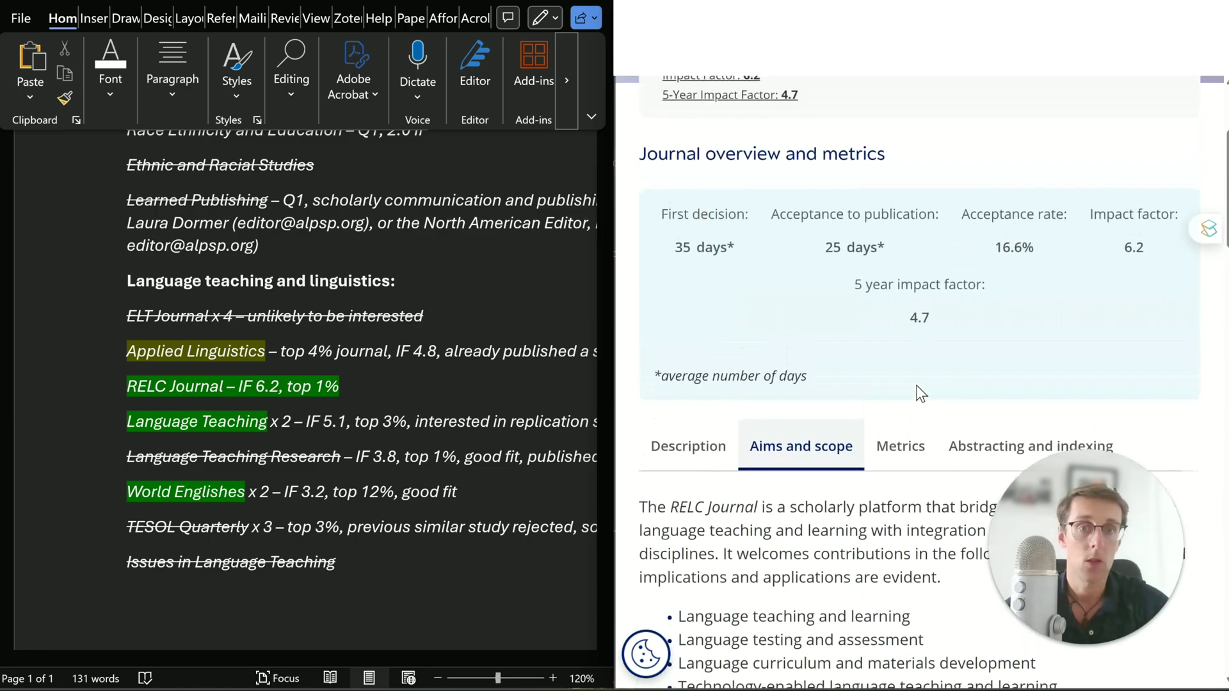
{"action": "scroll", "coordinate": [920, 390], "scroll_direction": "down", "scroll_amount": 10}
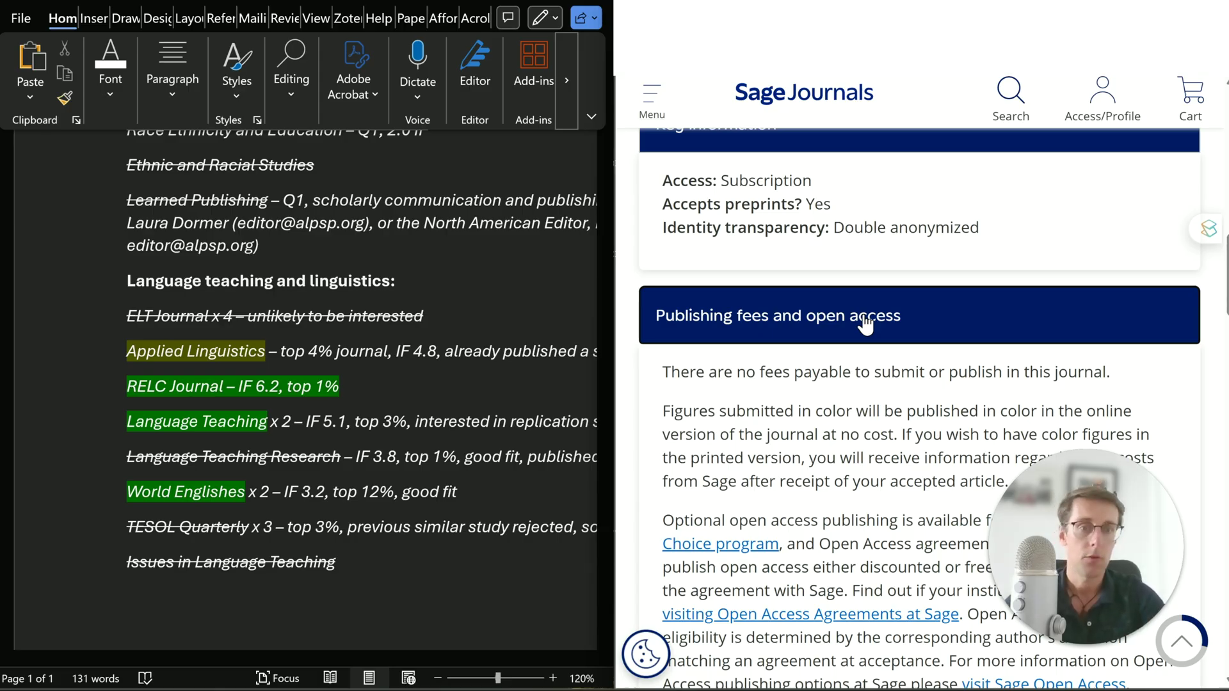
{"action": "left_click_drag", "start_coordinate": [733, 377], "coordinate": [863, 380]}
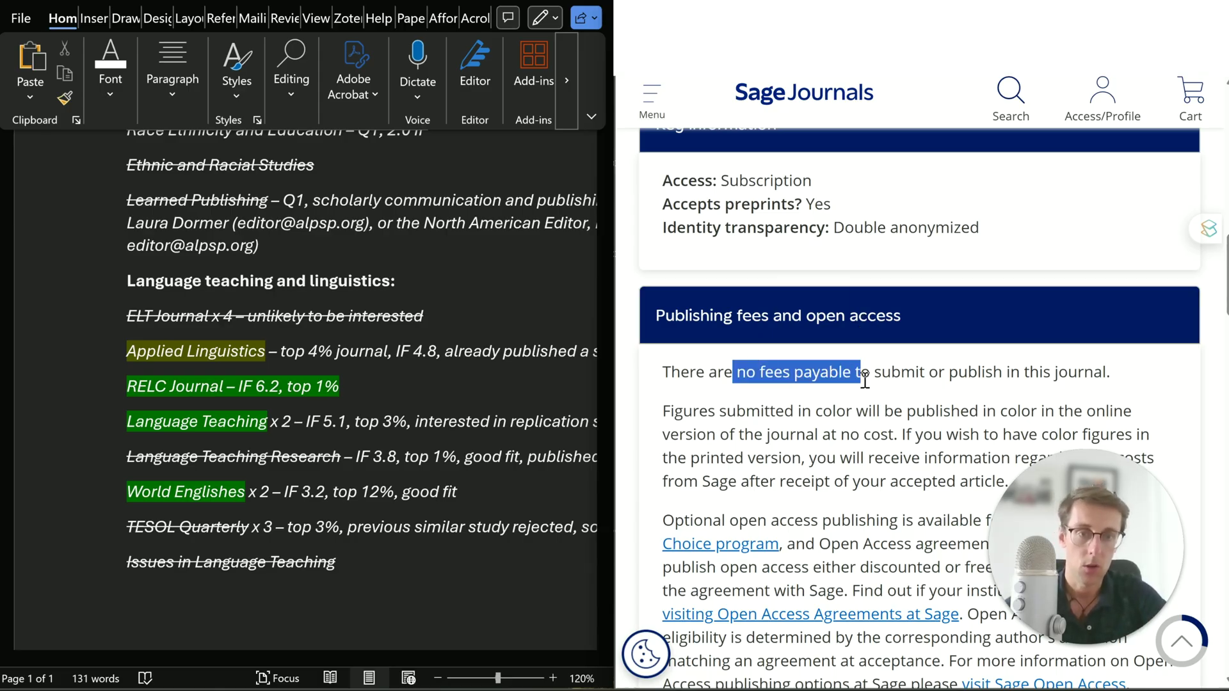
{"action": "left_click", "coordinate": [867, 382]}
{"action": "scroll", "coordinate": [868, 384], "scroll_direction": "down", "scroll_amount": 4}
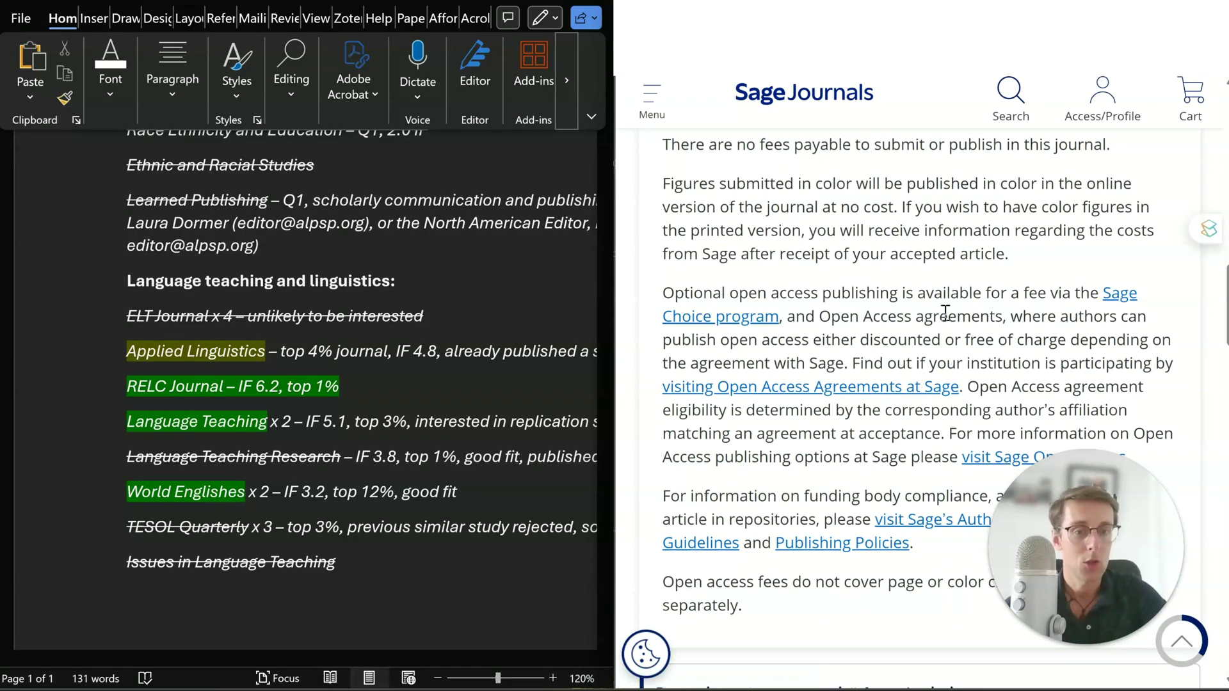
{"action": "scroll", "coordinate": [945, 313], "scroll_direction": "up", "scroll_amount": 2}
{"action": "scroll", "coordinate": [945, 314], "scroll_direction": "up", "scroll_amount": 1}
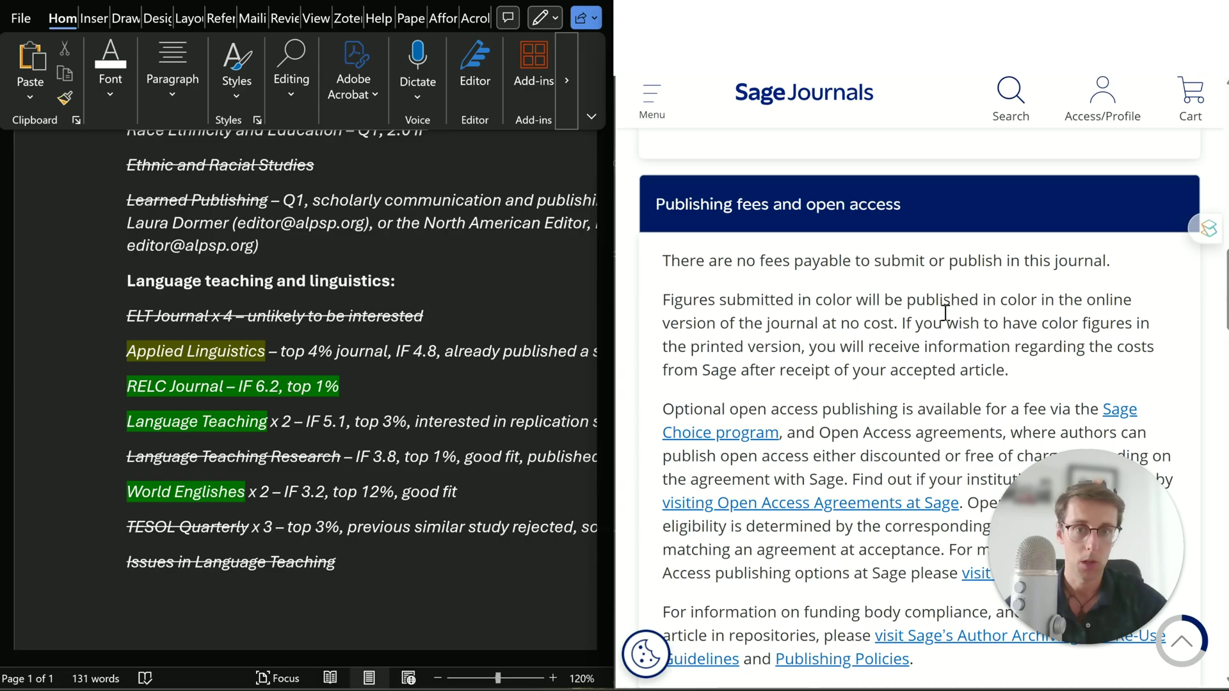
{"action": "left_click", "coordinate": [829, 208]}
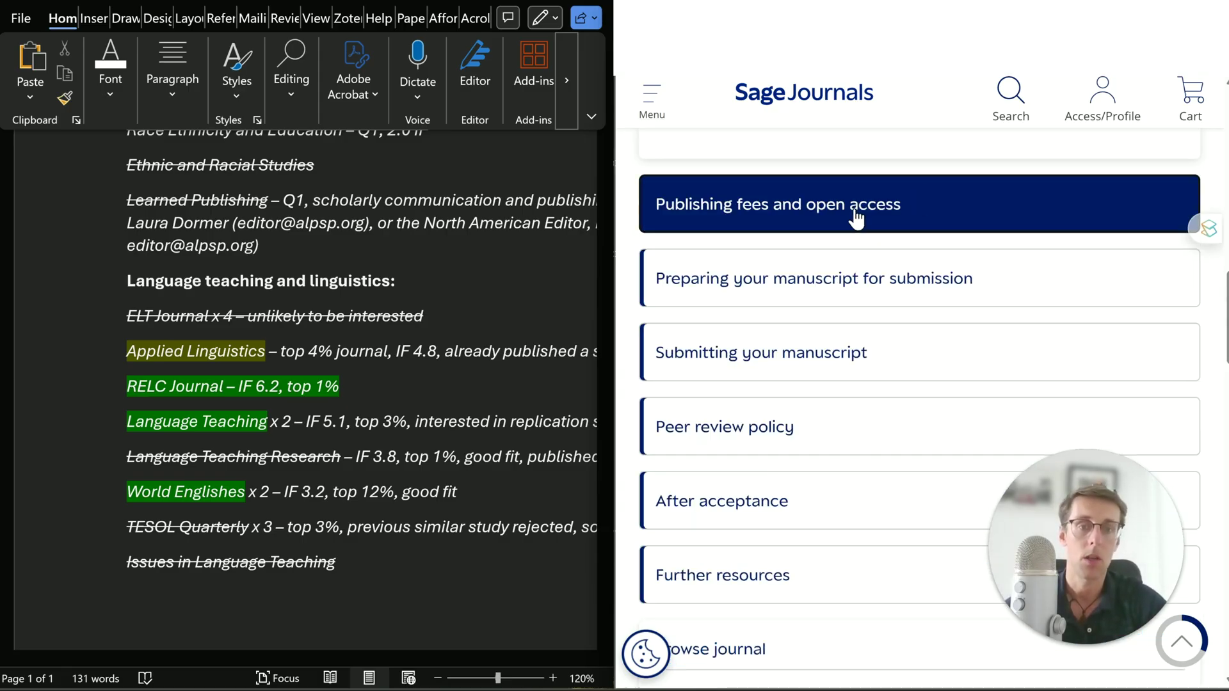
{"action": "left_click", "coordinate": [361, 456]}
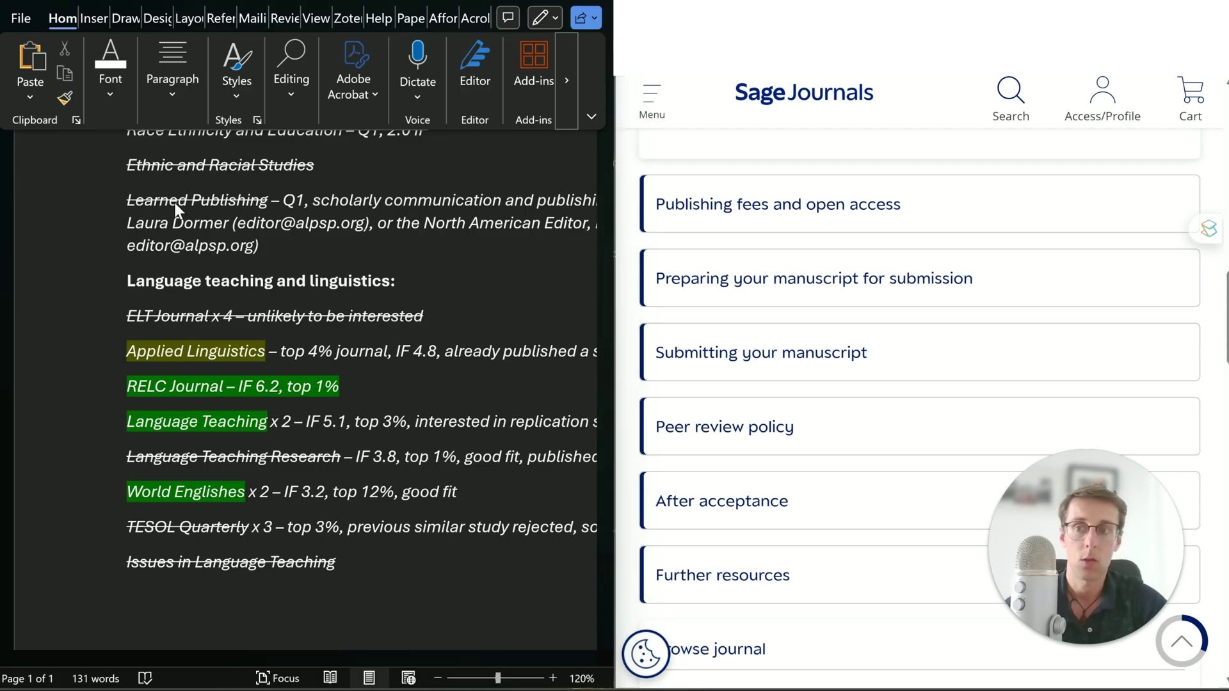